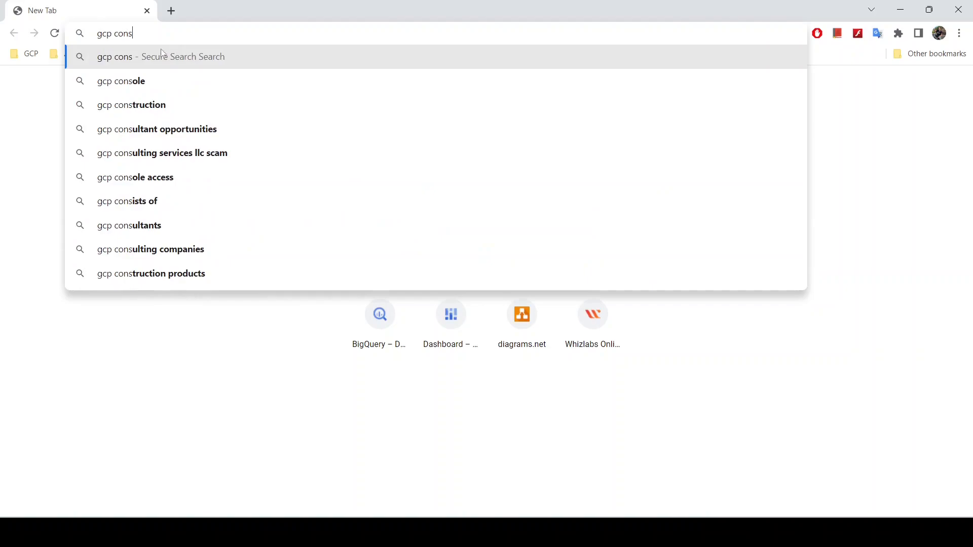
- Search the web for "gcp console", open the Google Cloud console and close the search results page
left_click(146, 80)
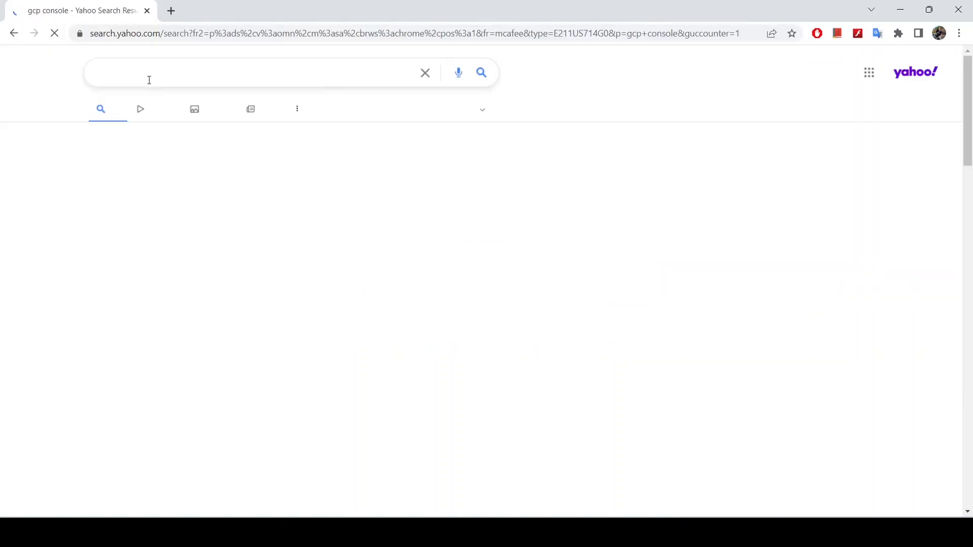
scroll(175, 316, "down", 10)
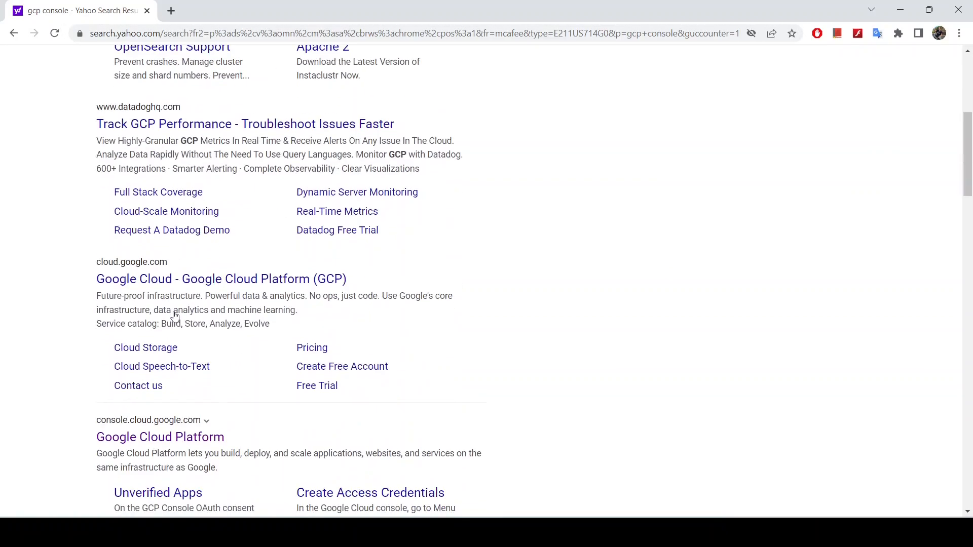
left_click(168, 251)
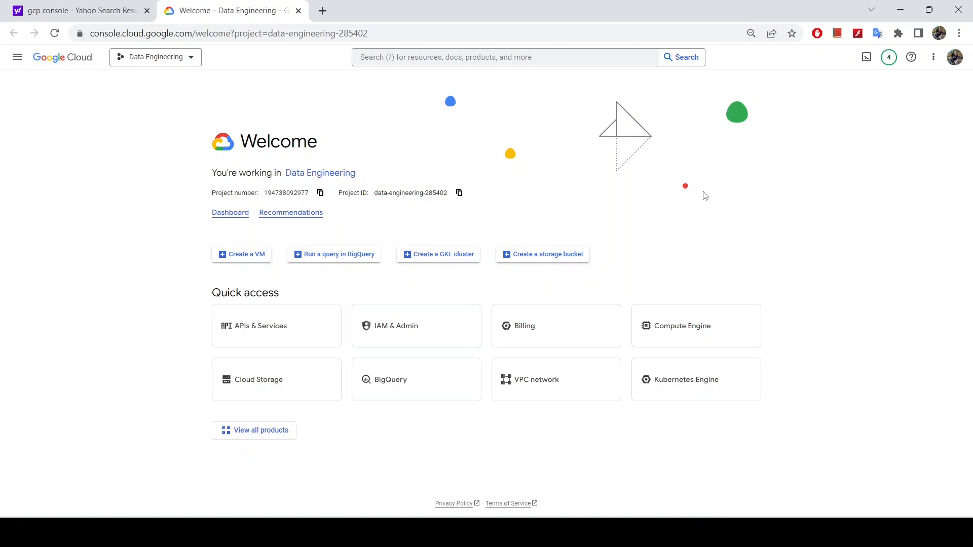
left_click(147, 12)
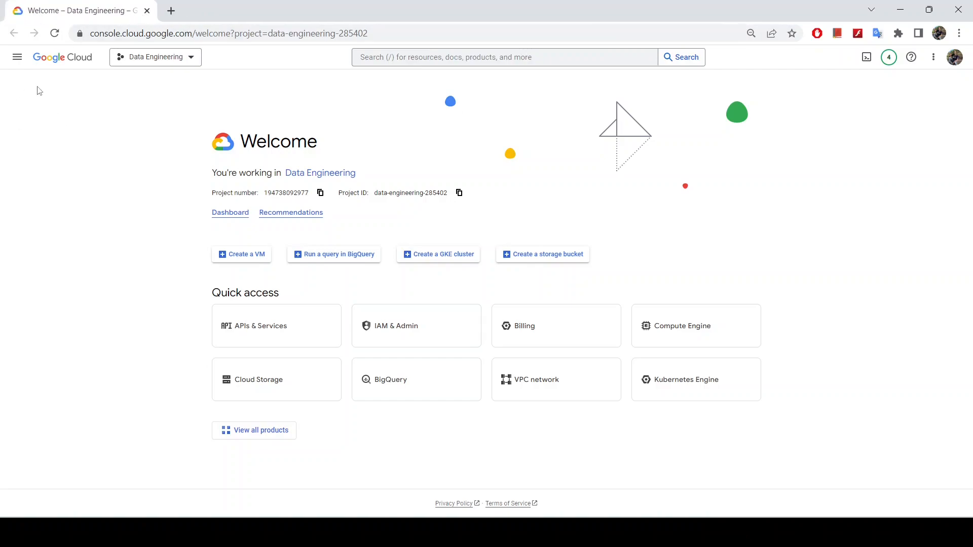
- Browse the full Google Cloud product list and open BigQuery from the Analytics group
left_click(12, 61)
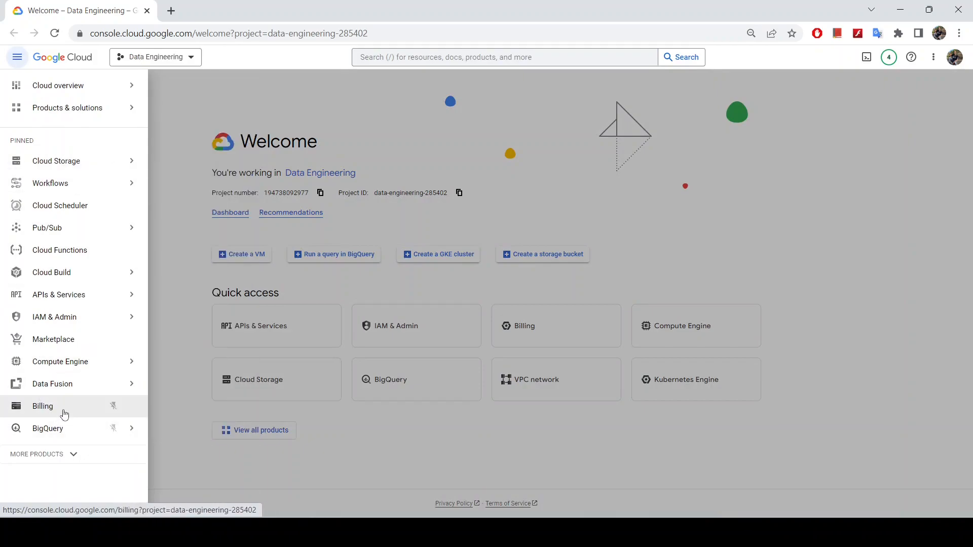
mouse_move(61, 437)
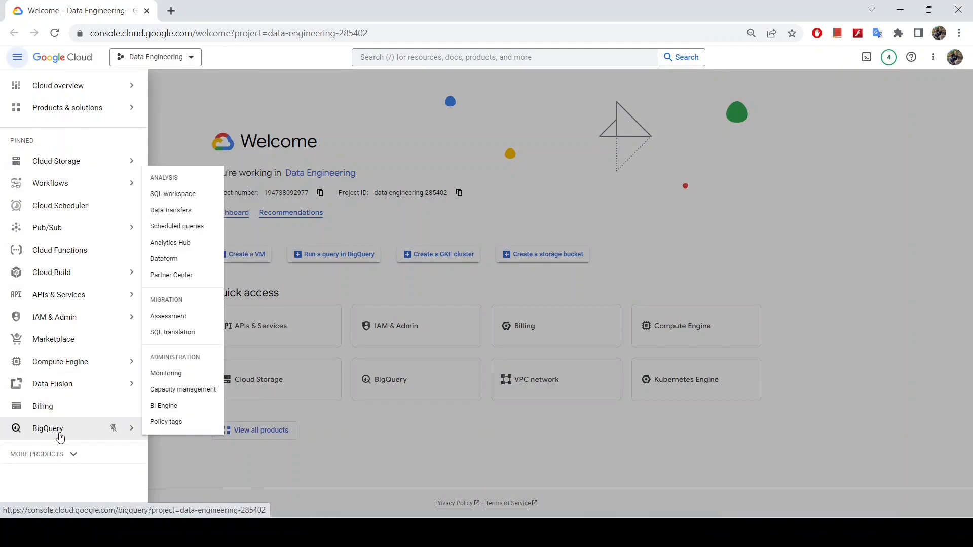
mouse_move(32, 221)
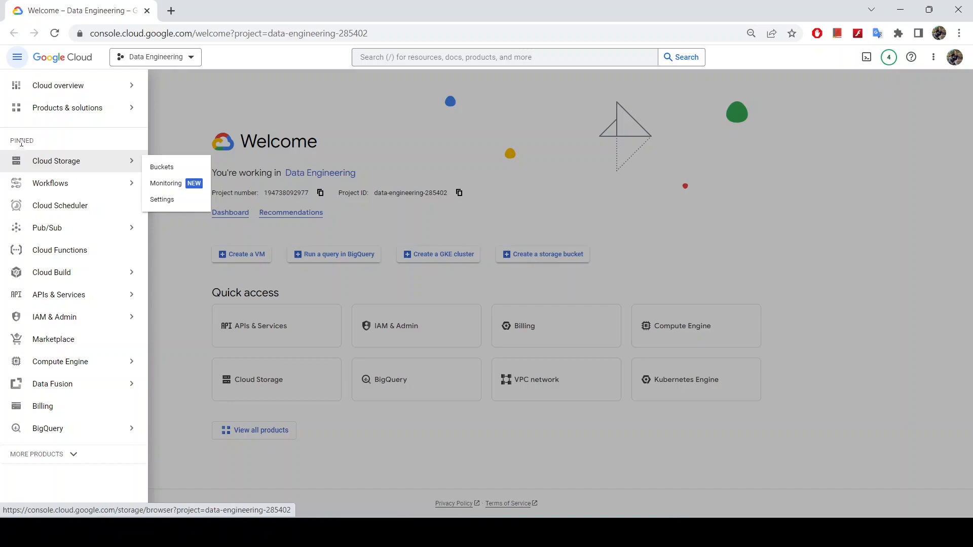
mouse_move(37, 300)
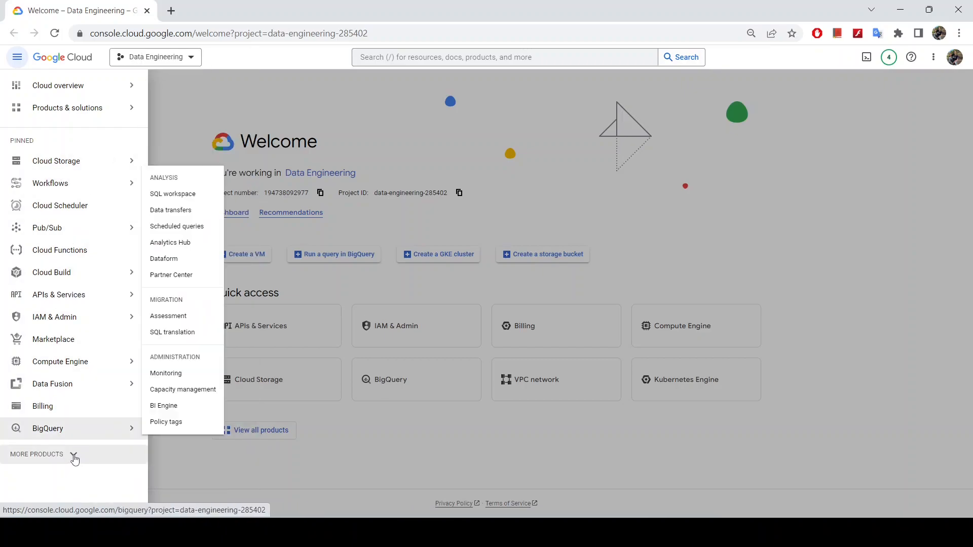
left_click(74, 455)
scroll(73, 441, "down", 5)
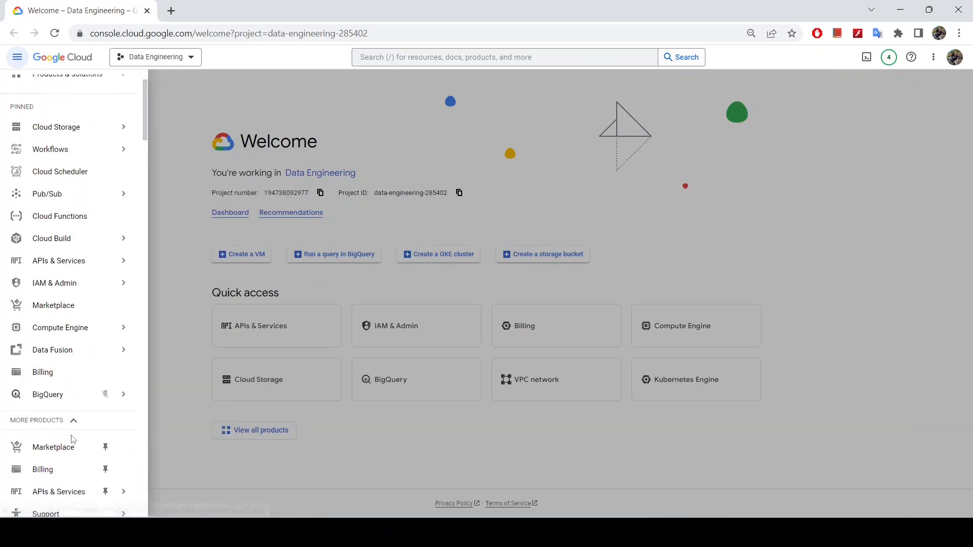
scroll(72, 431, "down", 10)
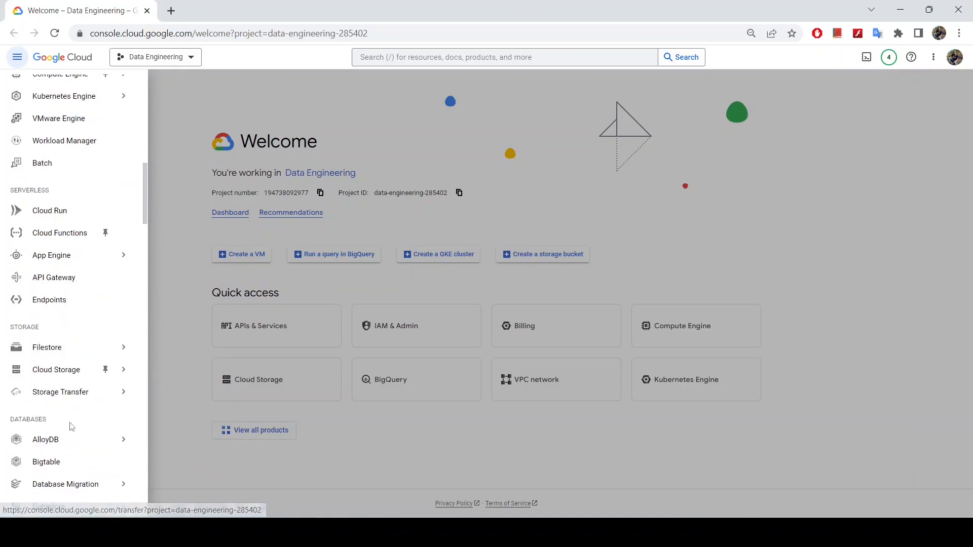
scroll(72, 427, "down", 10)
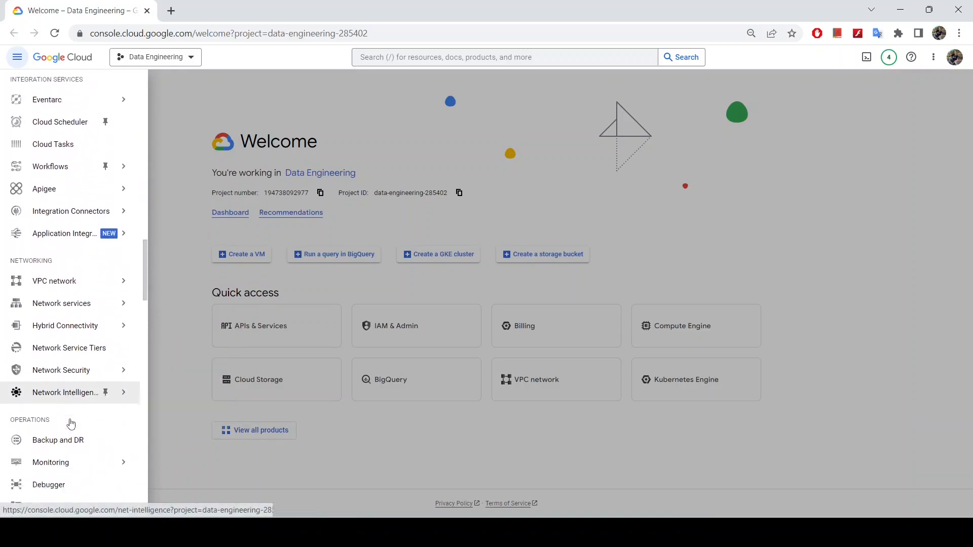
scroll(71, 424, "down", 7)
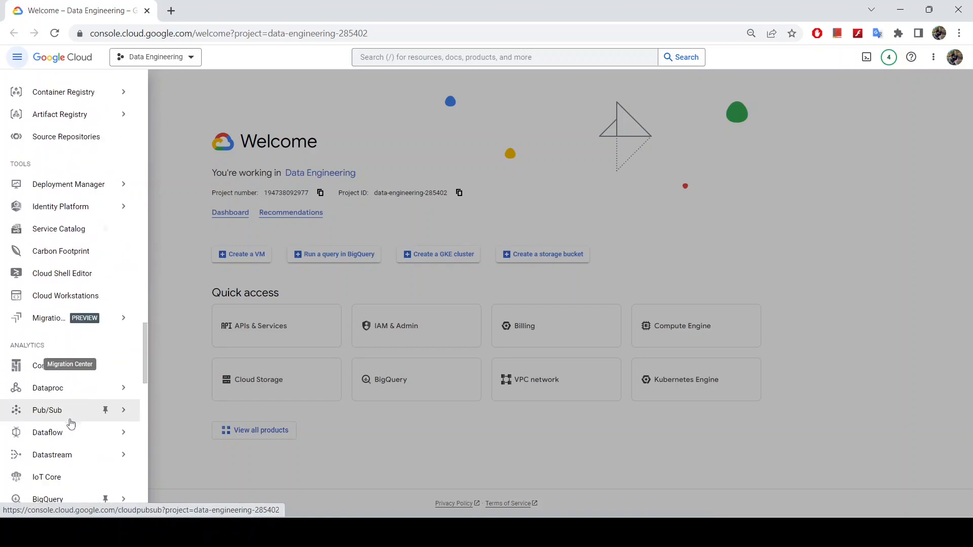
scroll(56, 441, "down", 4)
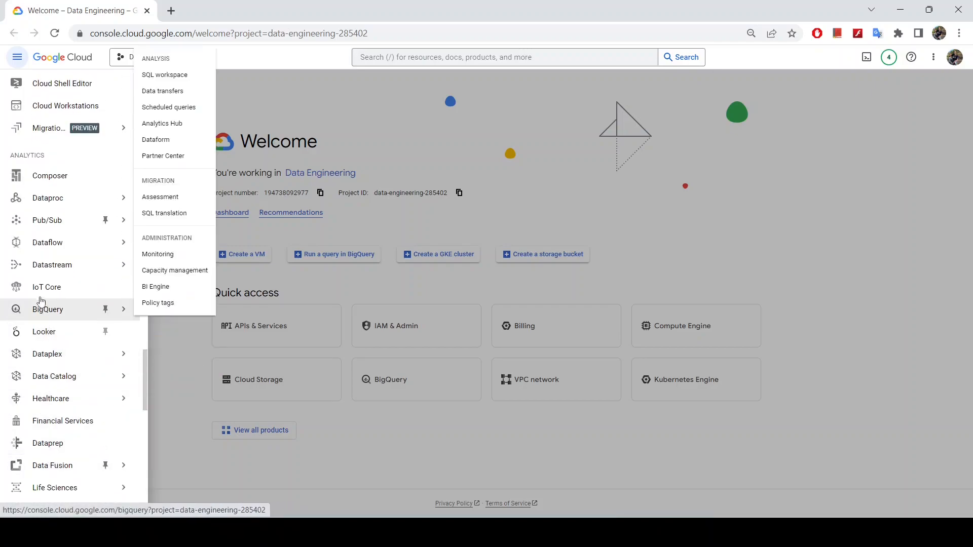
left_click(49, 314)
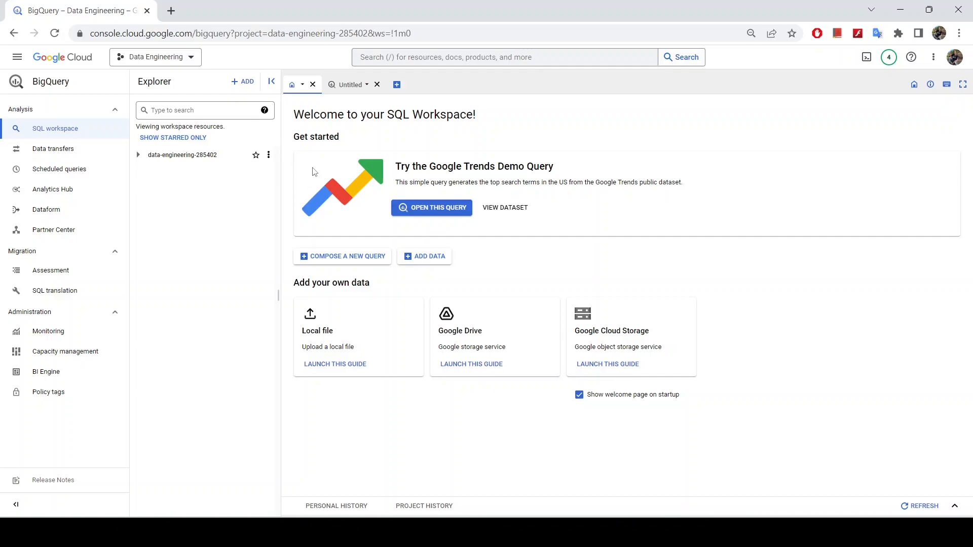
- Close the untitled query and the welcome page, and collapse the Analysis section of the BigQuery navigation
left_click(377, 85)
left_click(313, 84)
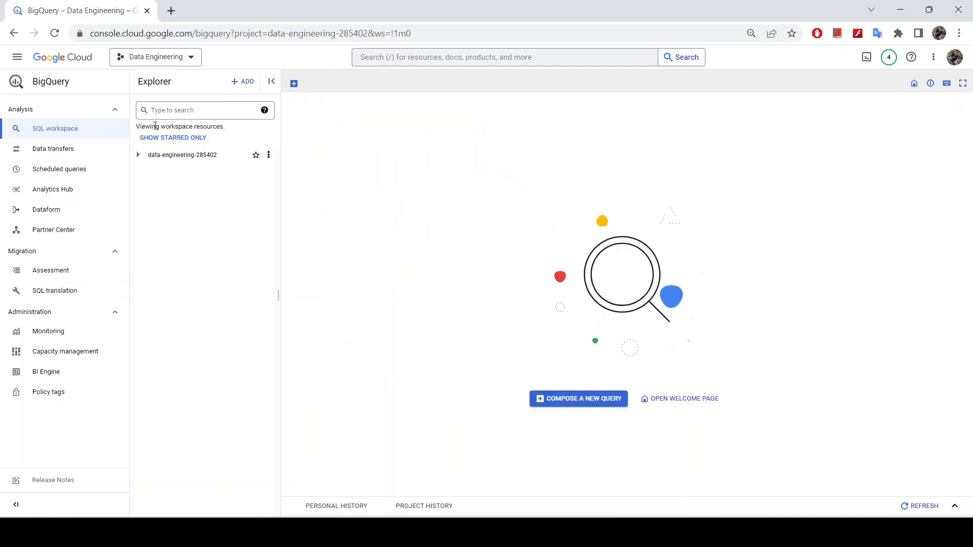
left_click(115, 114)
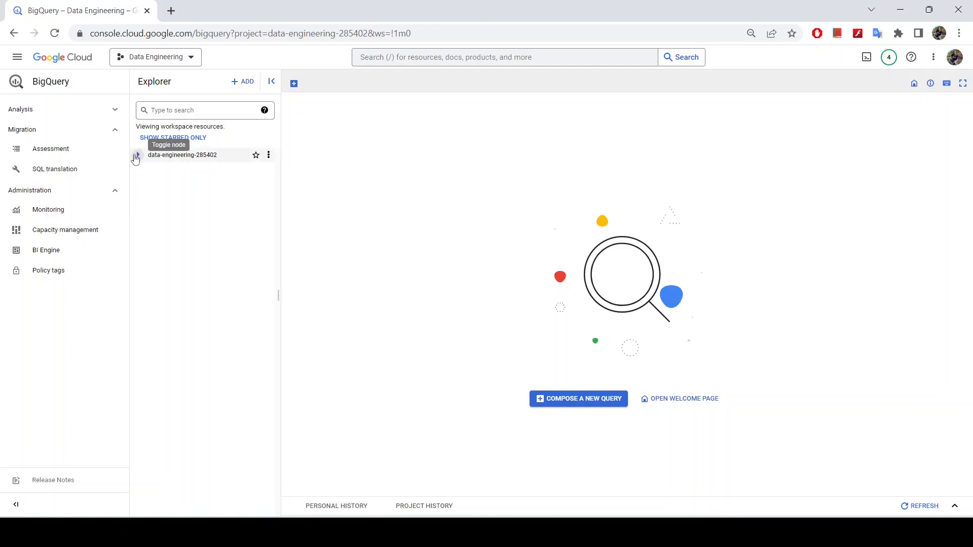
- Expand the data-engineering-285402 project to examine its external connections, saved queries and datasets
left_click(136, 157)
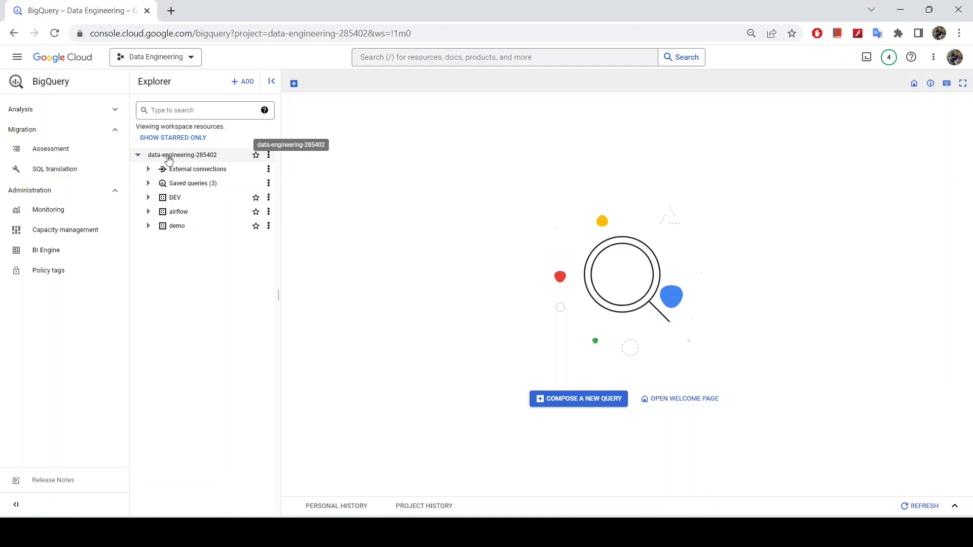
left_click(139, 155)
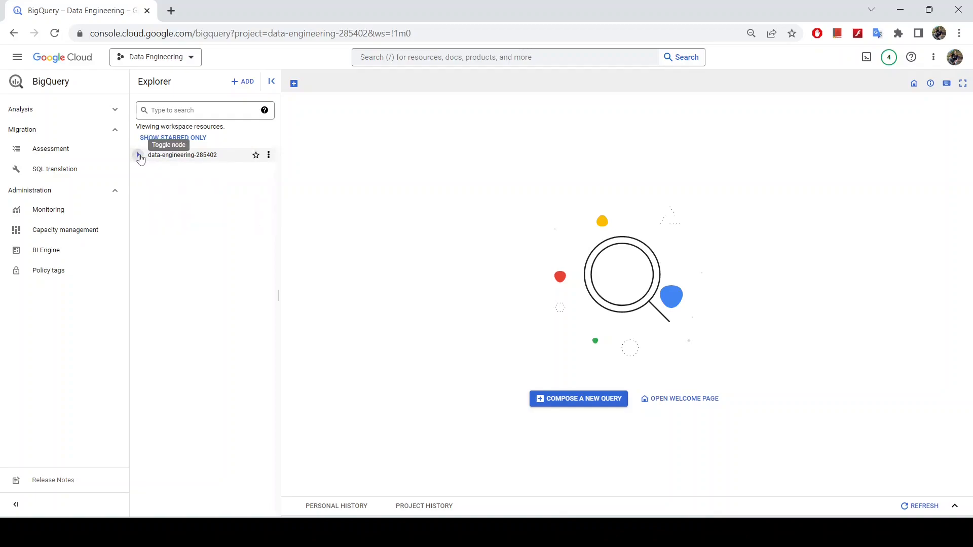
left_click(140, 156)
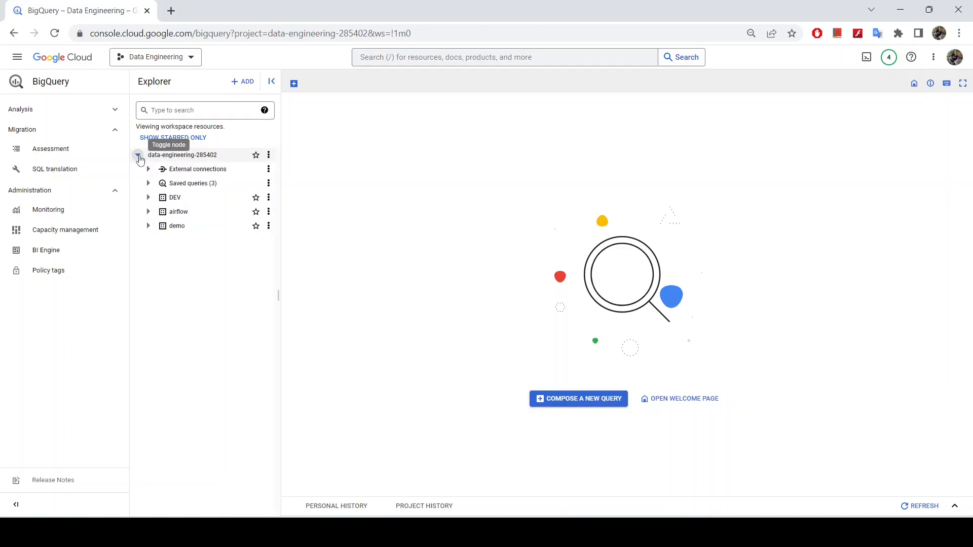
left_click(140, 157)
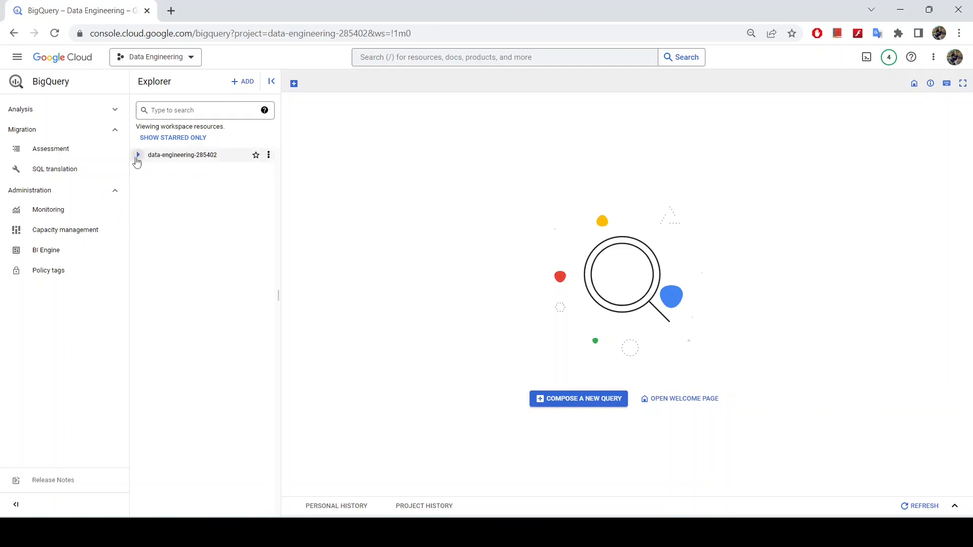
left_click(138, 157)
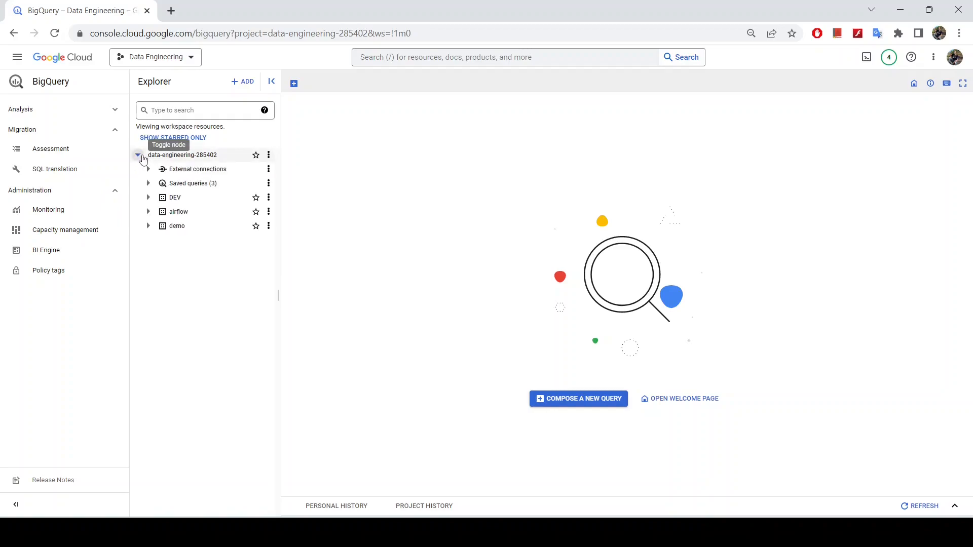
left_click(138, 156)
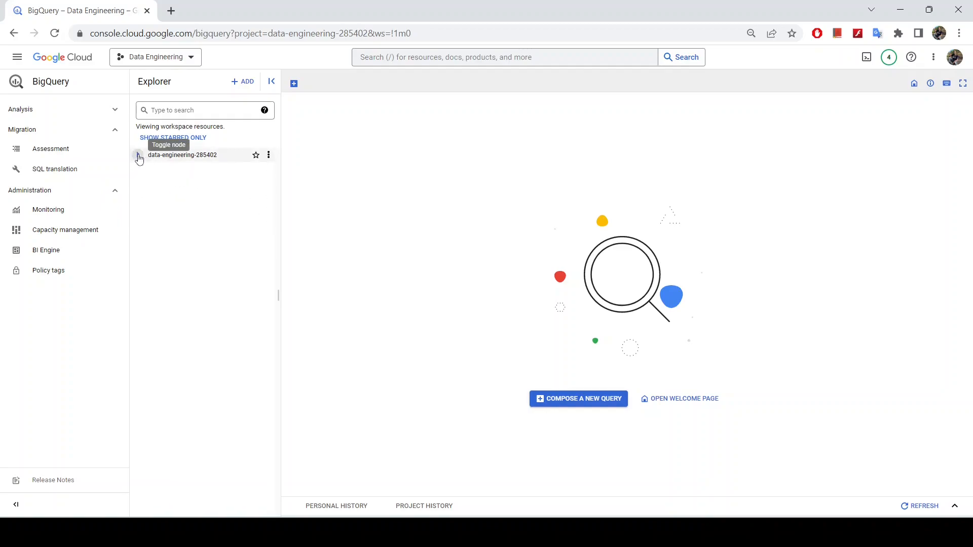
left_click(139, 158)
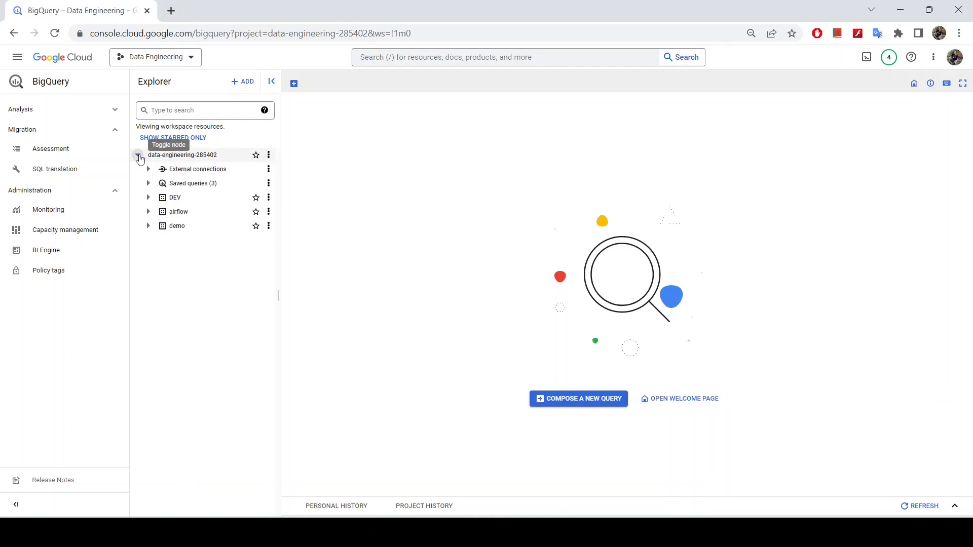
left_click(139, 158)
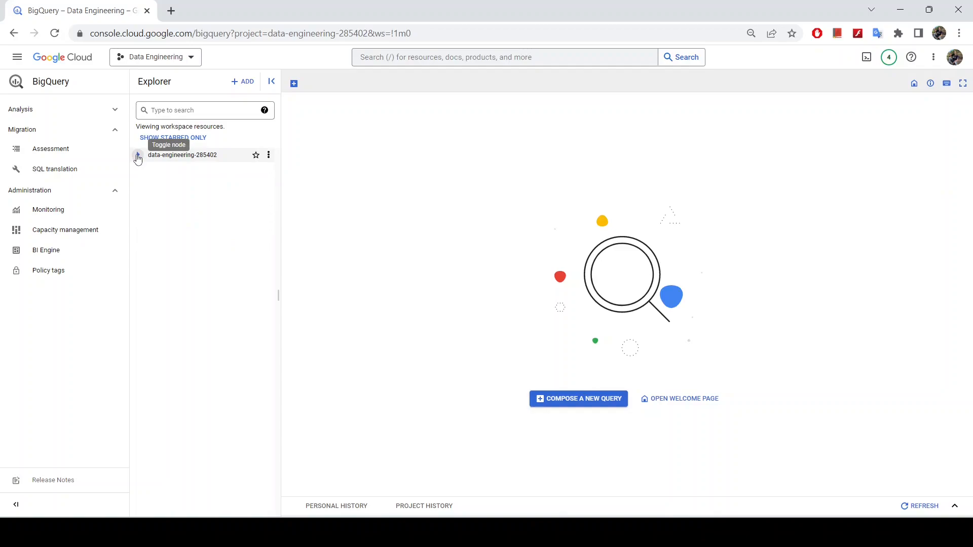
left_click(139, 156)
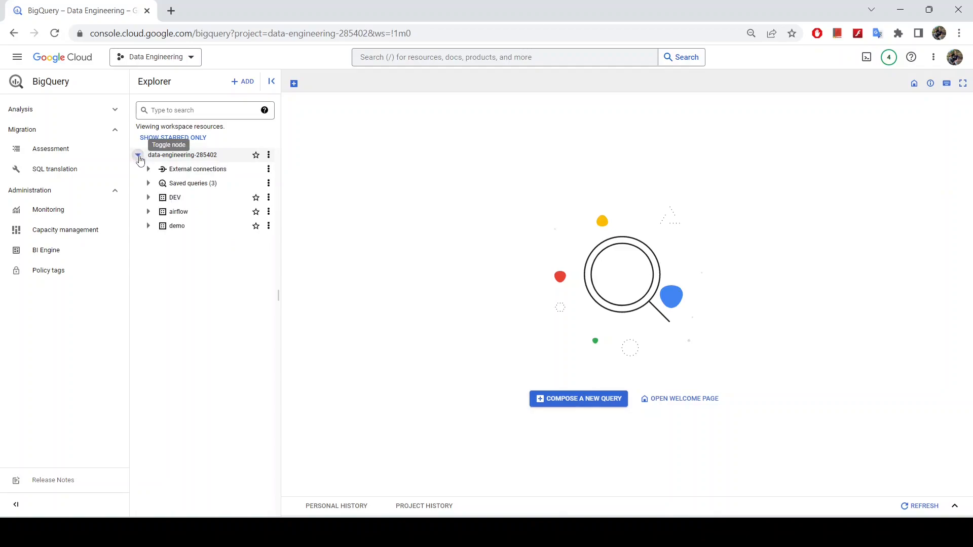
left_click(139, 158)
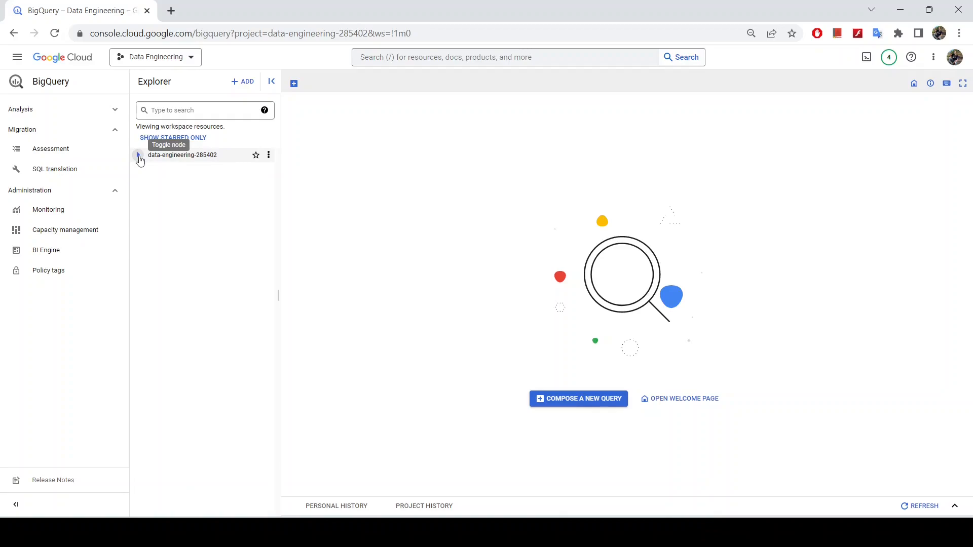
left_click(138, 156)
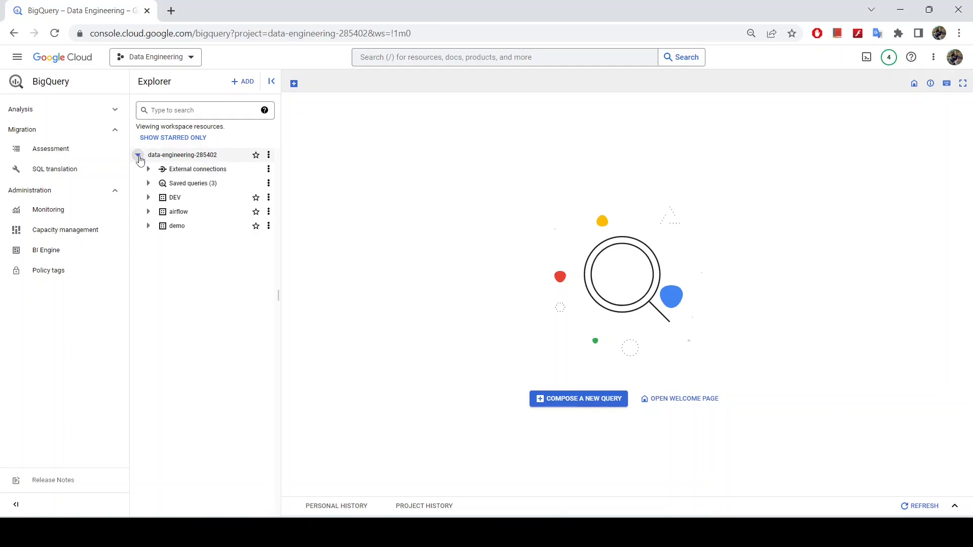
- Start a new dataset in the data-engineering-285402 project and set its dataset ID to demo_dataset
left_click(268, 154)
left_click(280, 173)
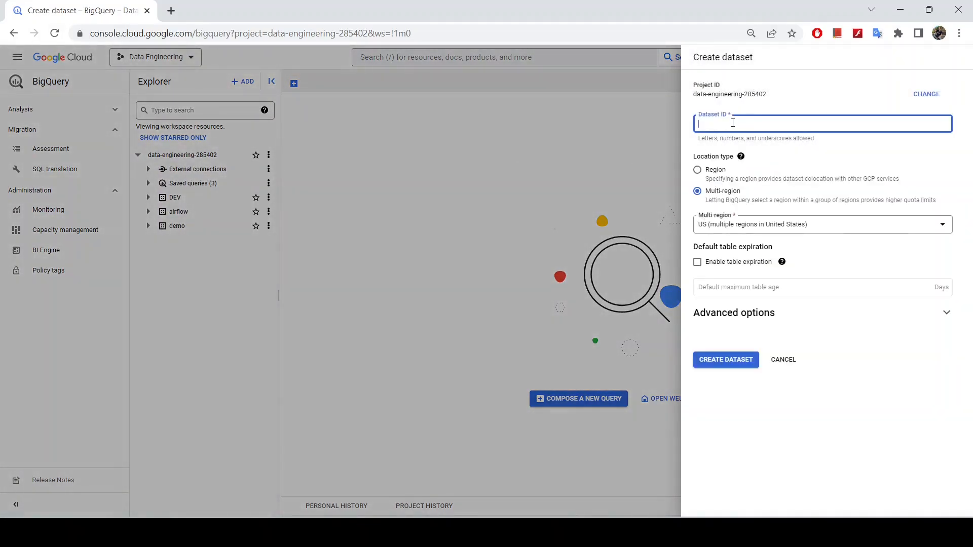
type("demo-dataset")
left_click(717, 125)
key("BackSpace")
type("_")
- Review the advanced options, create the dataset with the default US multi-region location, and dismiss the notification
mouse_move(741, 156)
left_click(943, 313)
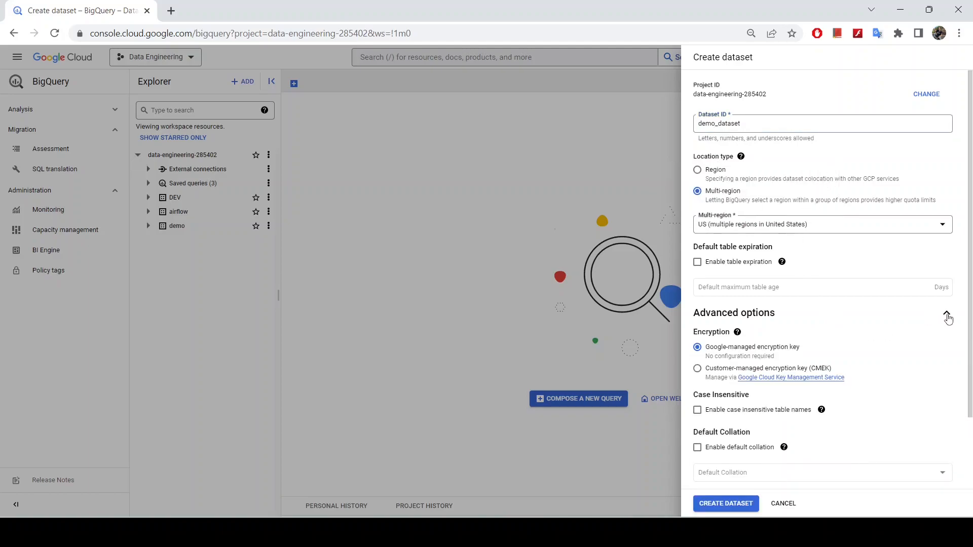
left_click(943, 314)
left_click(741, 361)
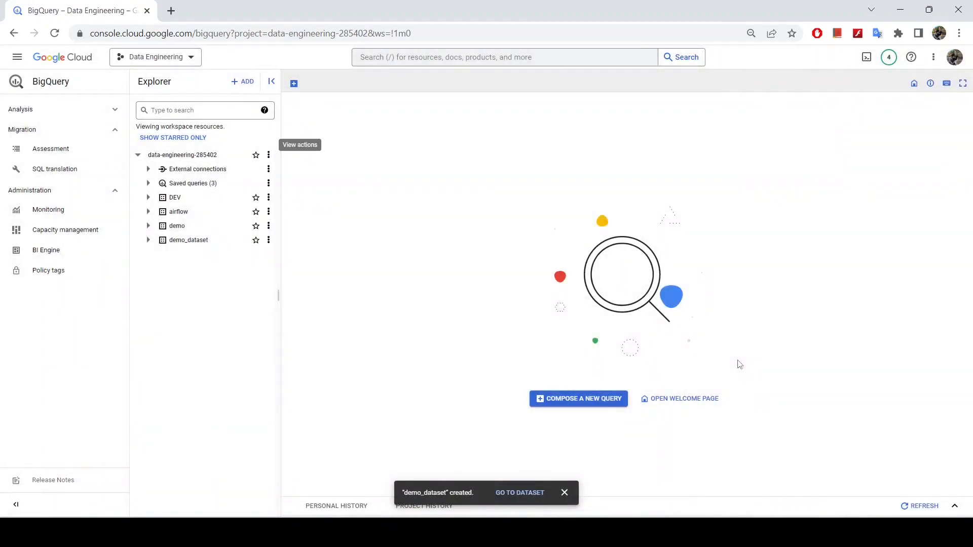
left_click(564, 493)
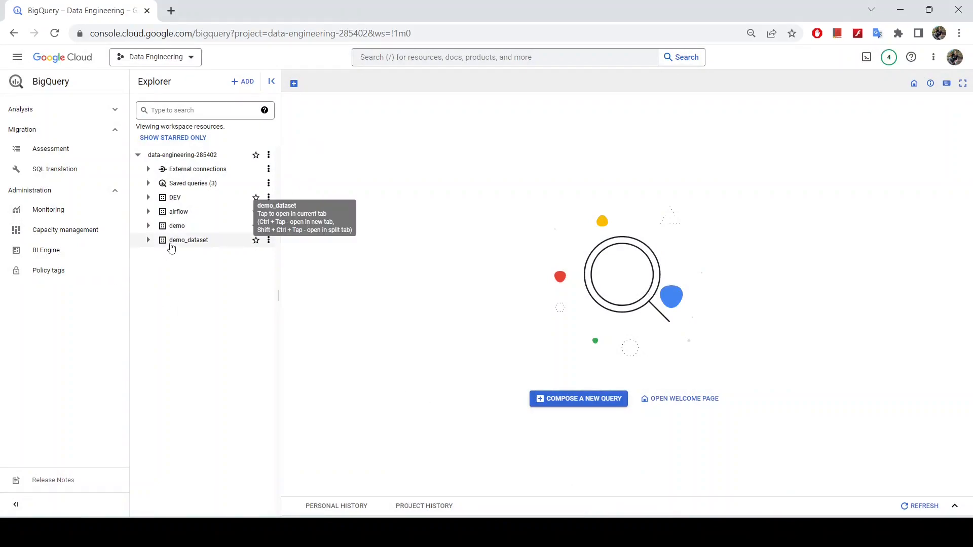
- Open demo_dataset in the data-engineering-285402 project to view its dataset info
left_click(150, 242)
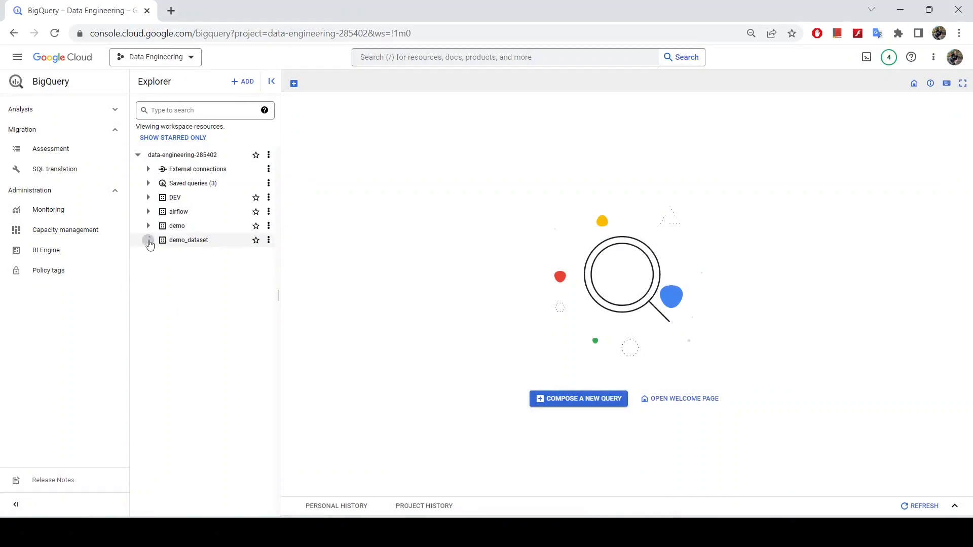
left_click(178, 243)
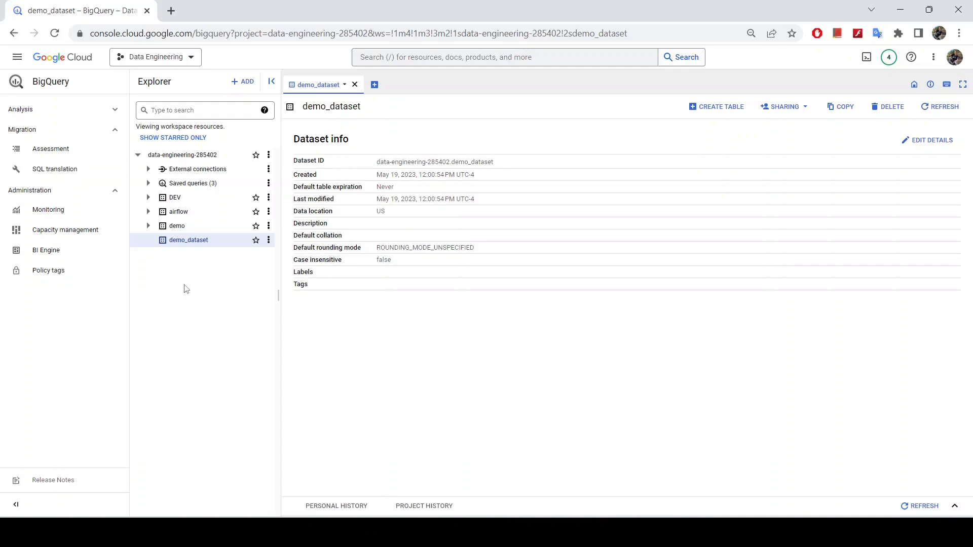
left_click(269, 241)
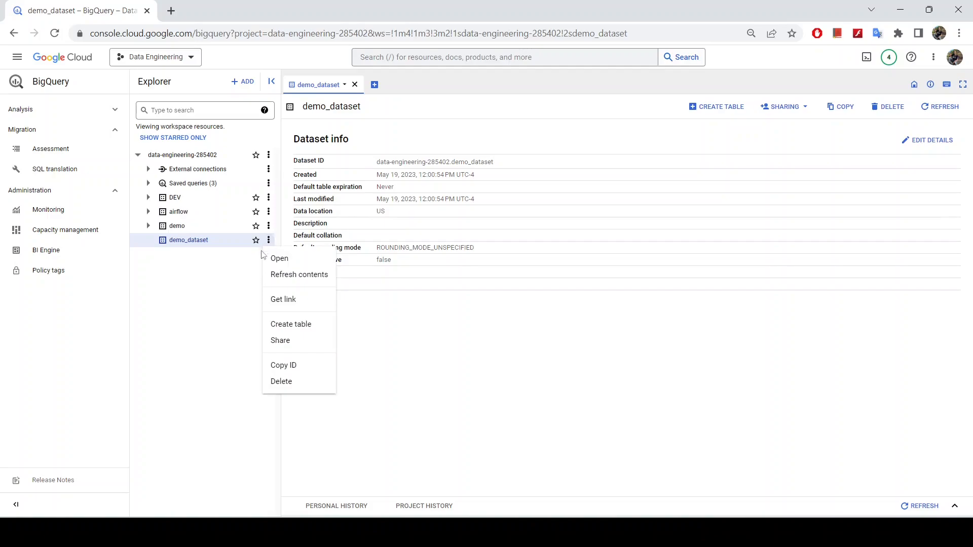
left_click(282, 325)
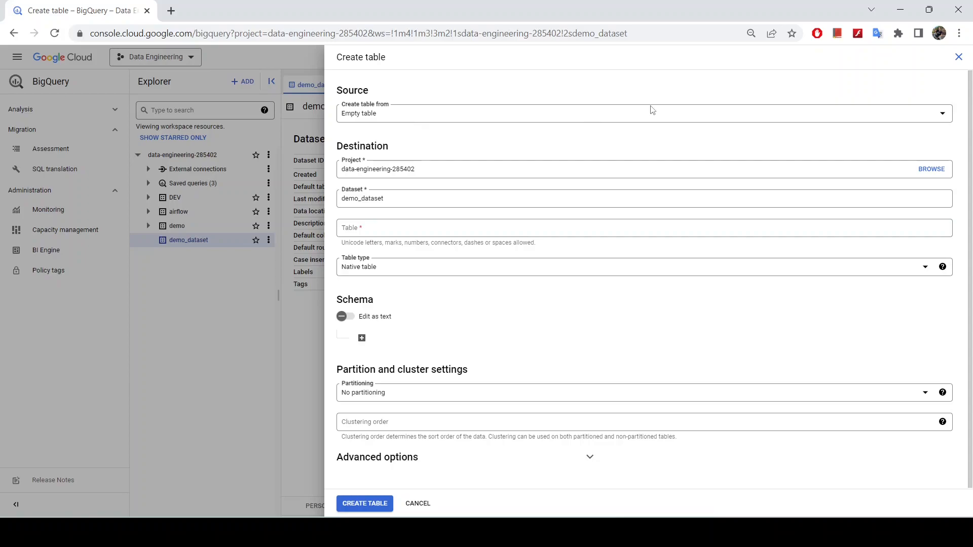
left_click(385, 116)
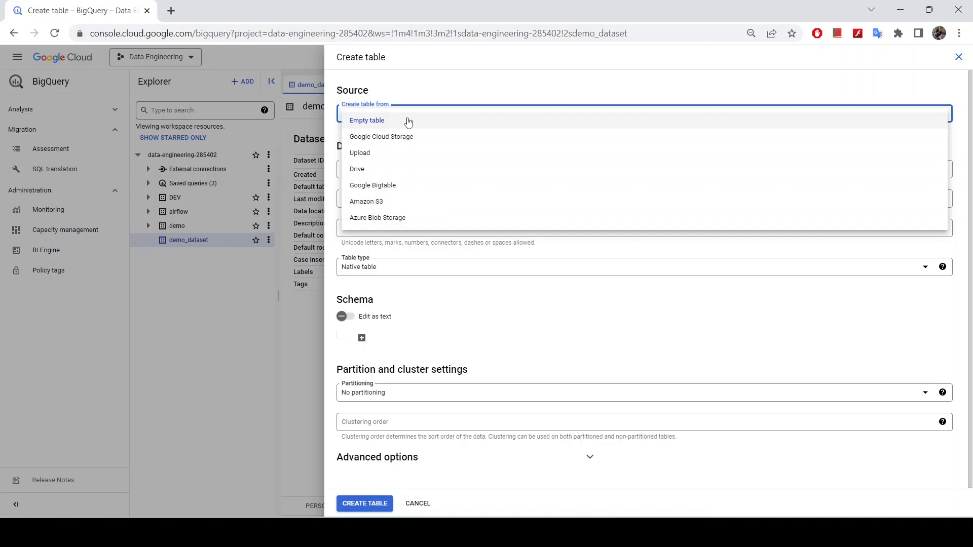
left_click(451, 286)
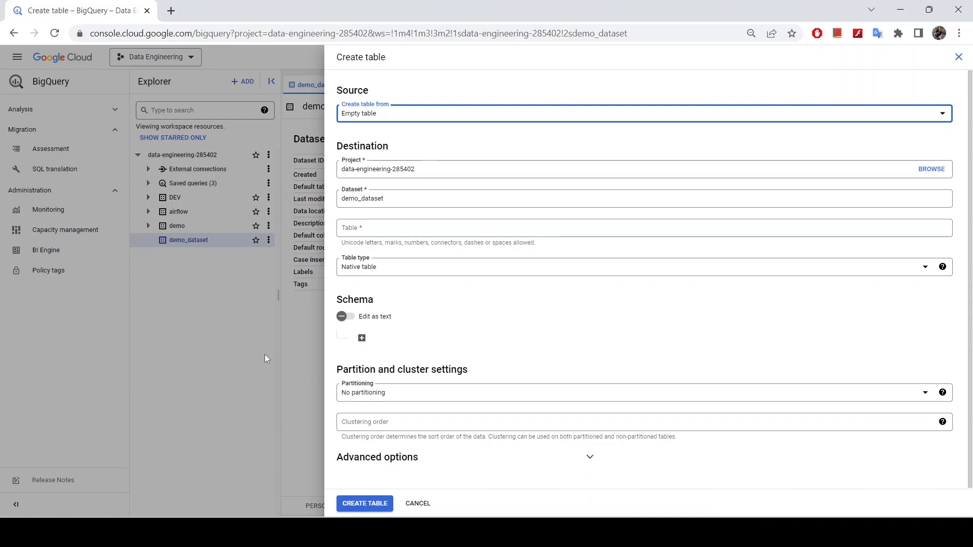
left_click(414, 503)
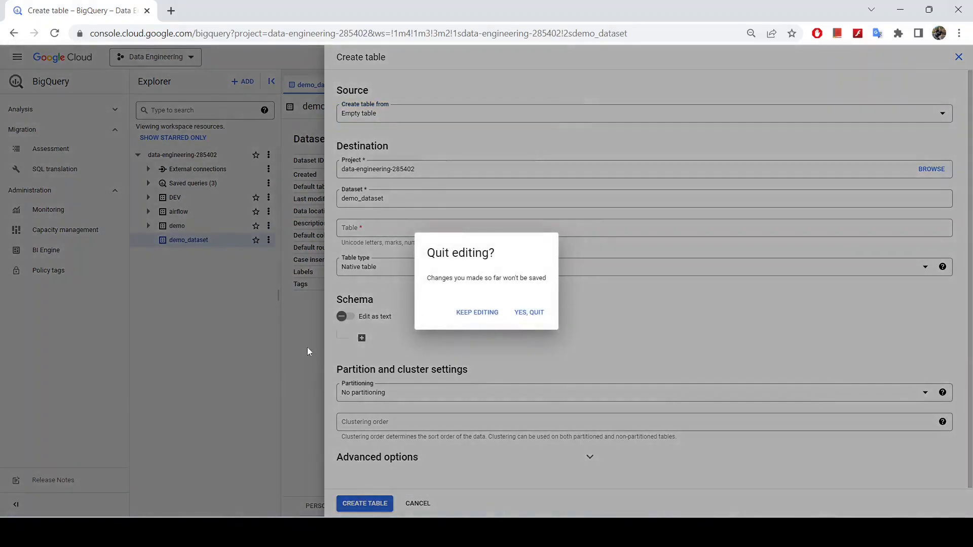
left_click(530, 314)
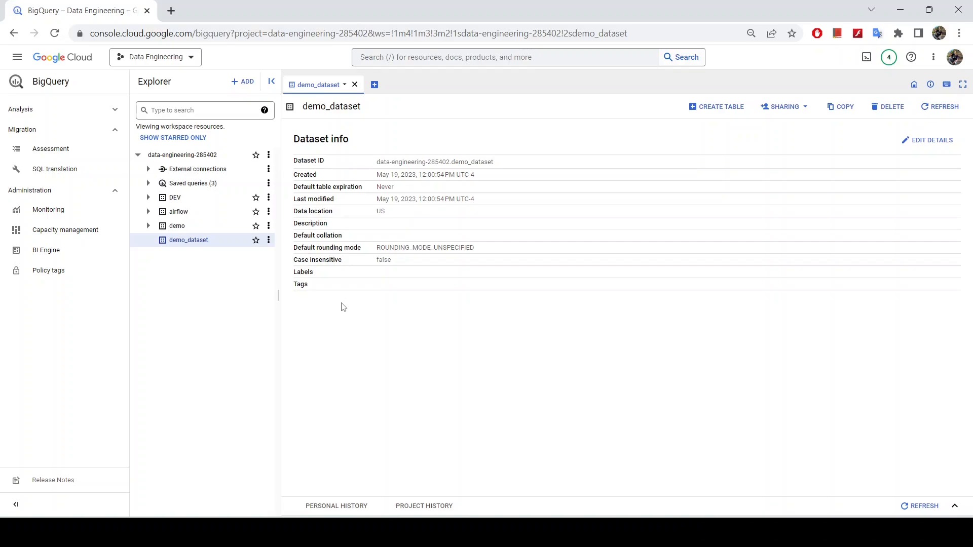
- Open a copy of the current BigQuery page in a new browser tab using its URL
left_click(226, 36)
key("ctrl+c")
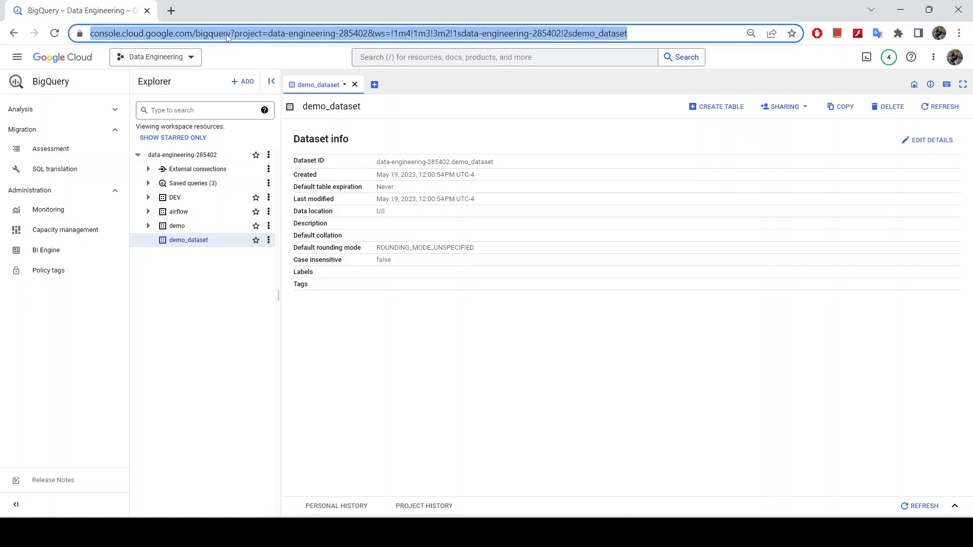
left_click(171, 11)
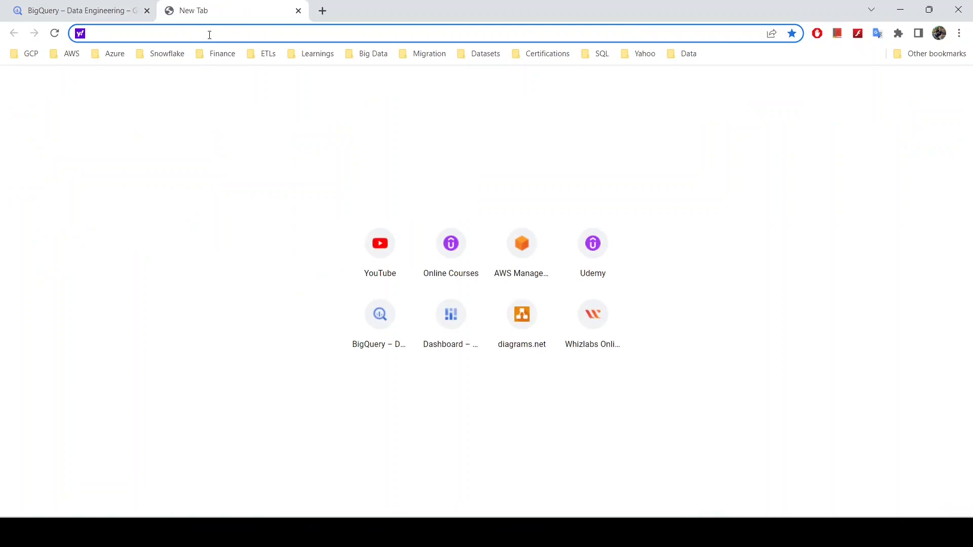
key("ctrl+v")
key("Return")
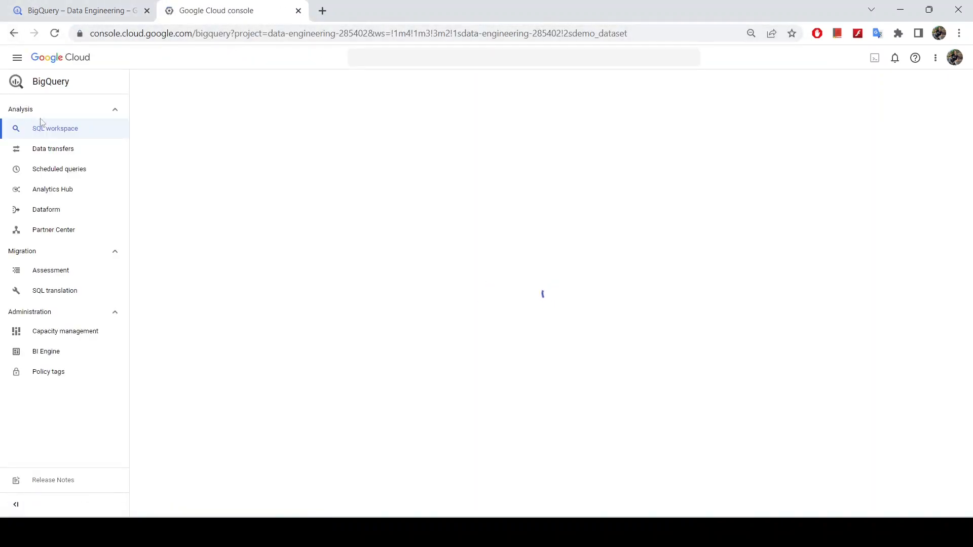
- Go to the Cloud Storage buckets list in the new browser tab and dismiss the notification
left_click(17, 58)
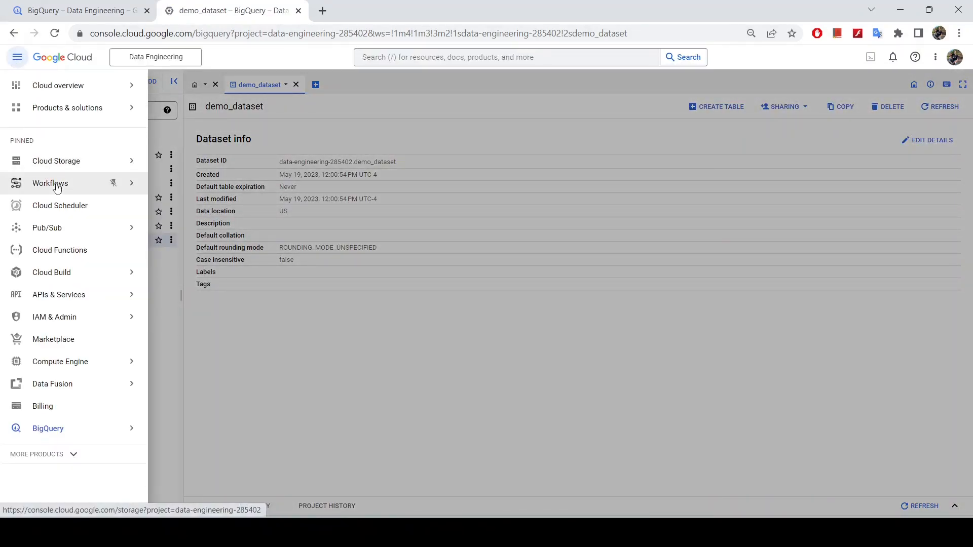
mouse_move(59, 277)
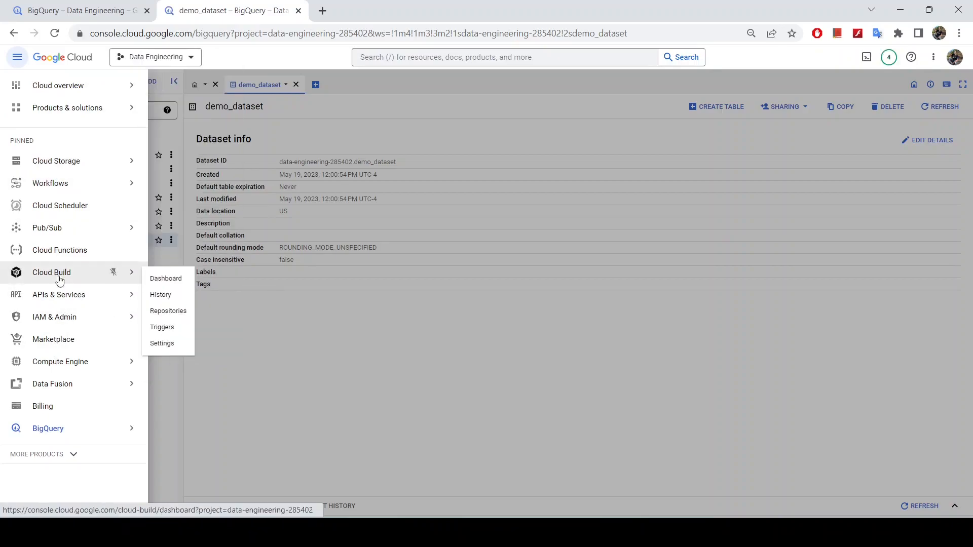
left_click(63, 169)
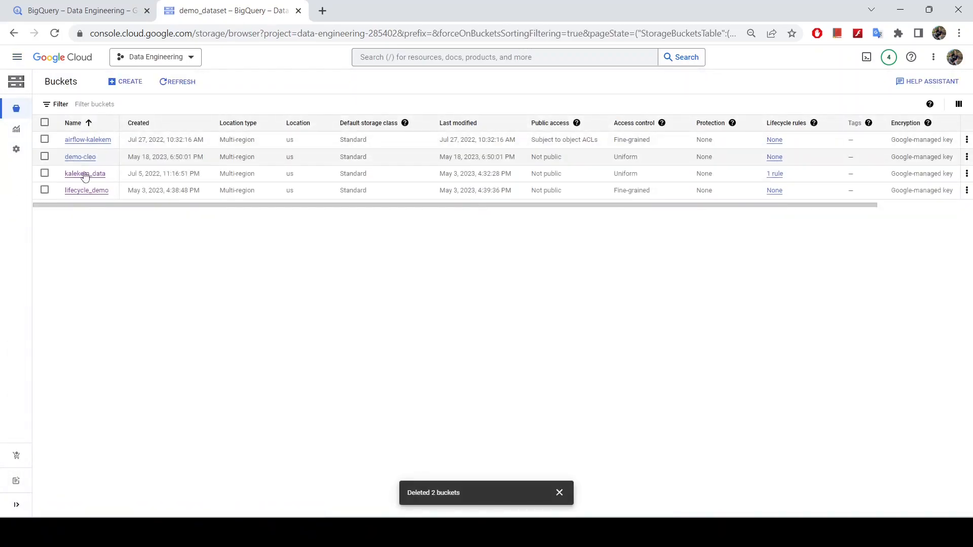
left_click(559, 492)
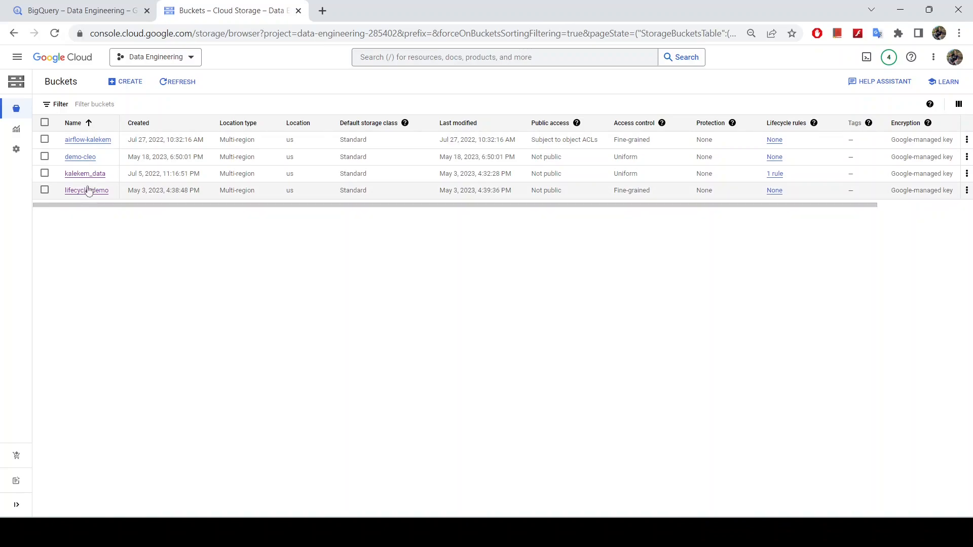
- Try to create a bucket named demo_bucket_bq with the default location, storage class and access settings
left_click(123, 87)
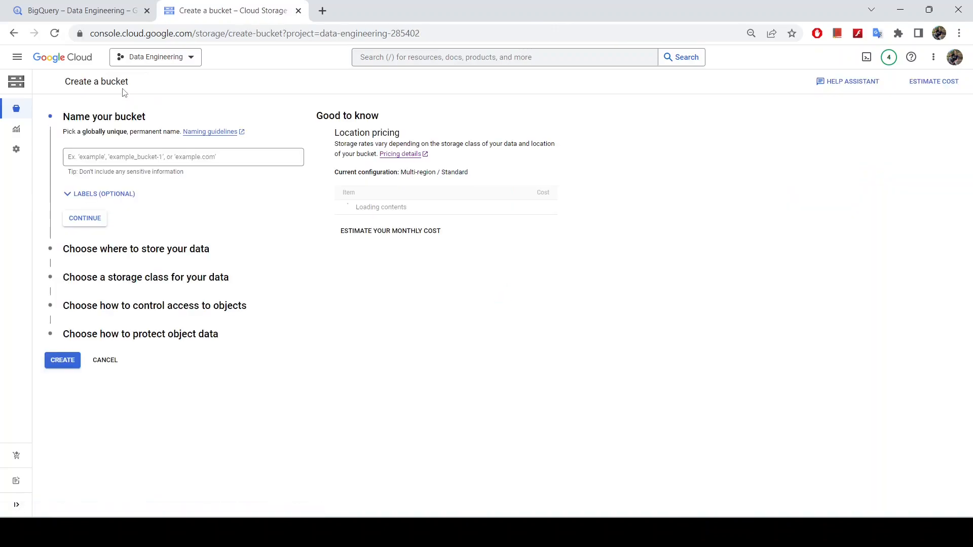
left_click(120, 160)
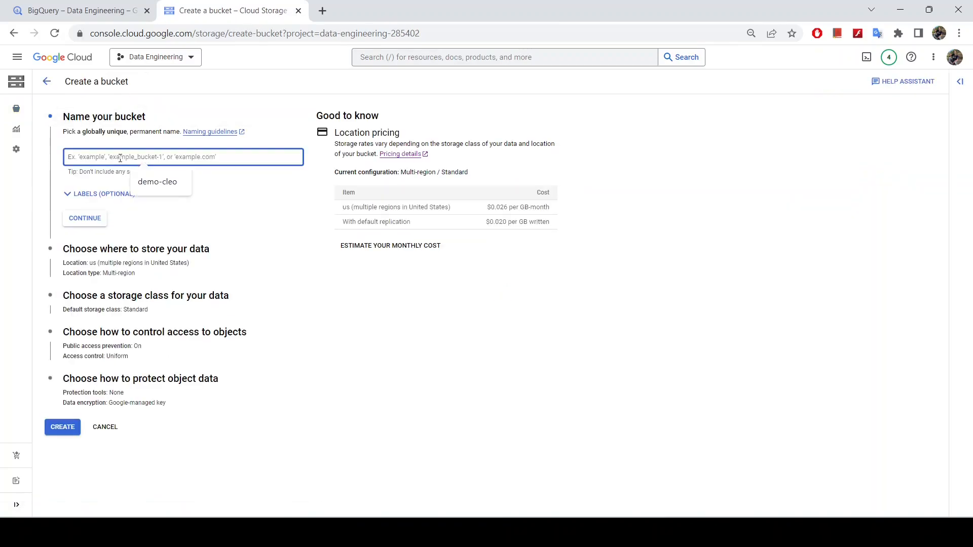
type("demo_bucket")
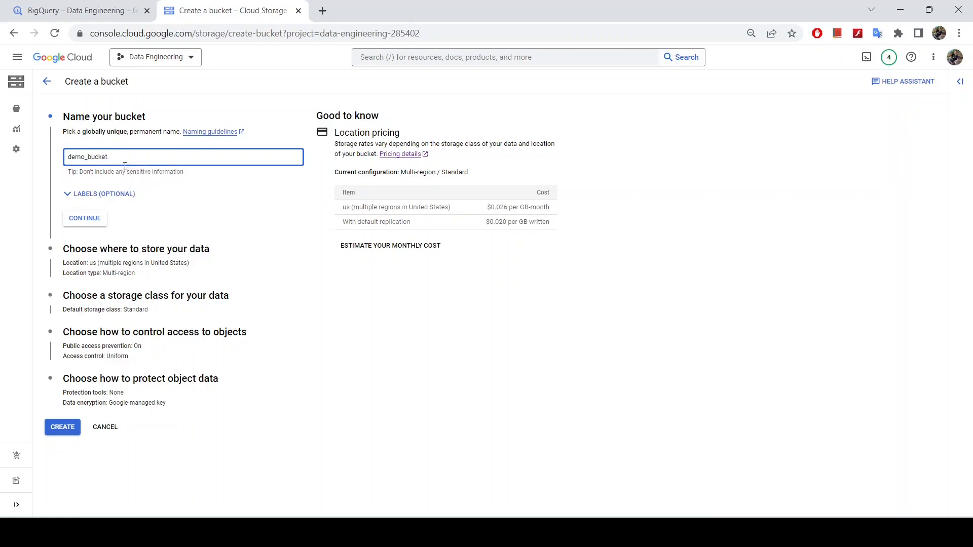
type("_cleo")
left_click(70, 428)
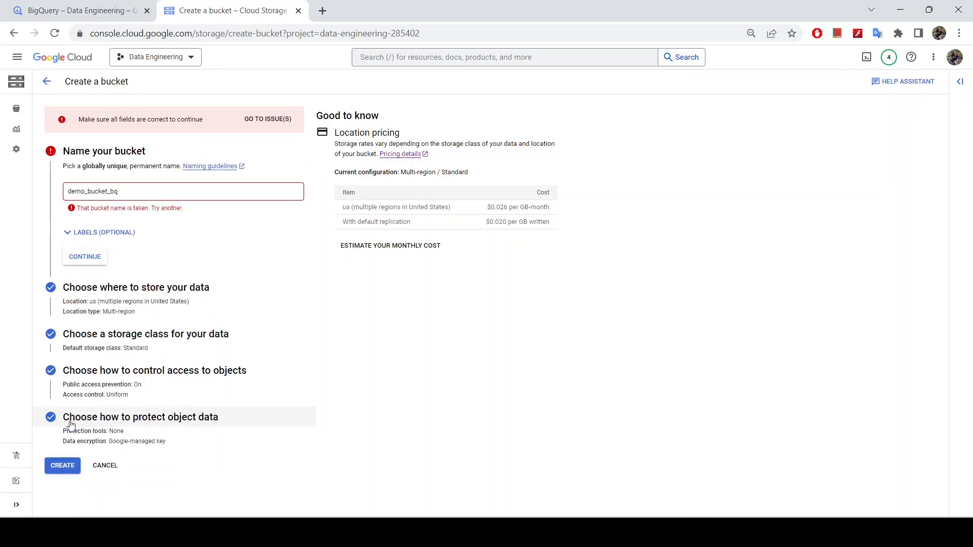
- Change the bucket name to demo_bucket_bq_cleo, create the bucket with public access prevention enforced, and dismiss the notification
left_click(136, 194)
type("_cleo")
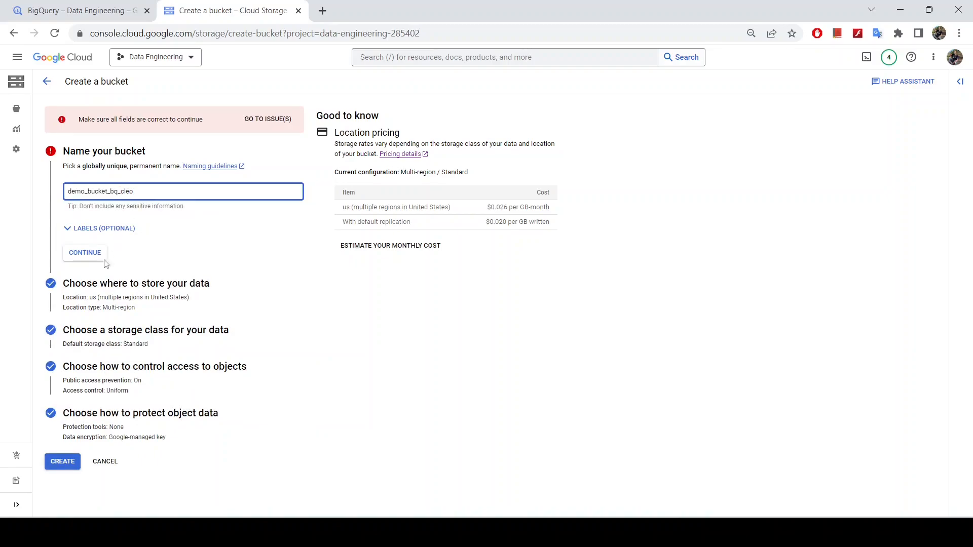
left_click(62, 462)
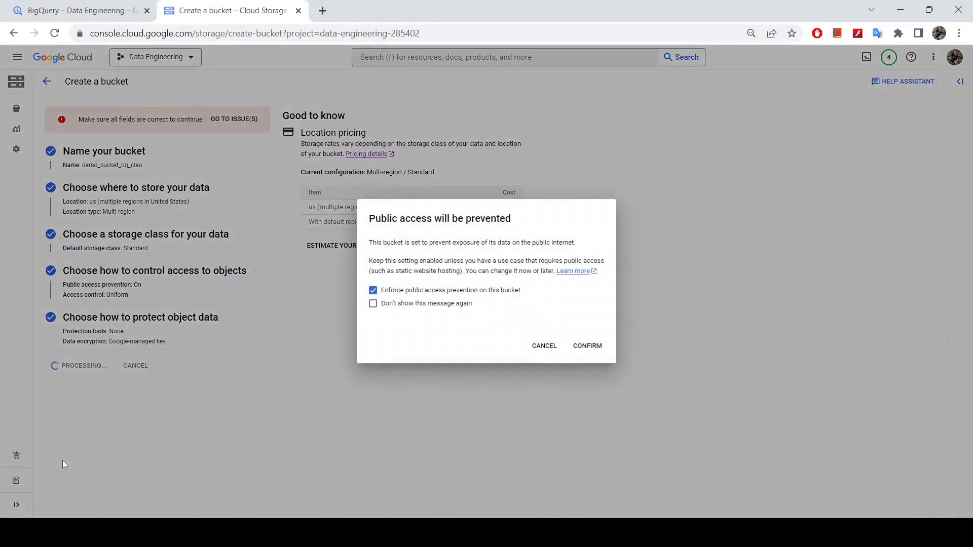
left_click(582, 345)
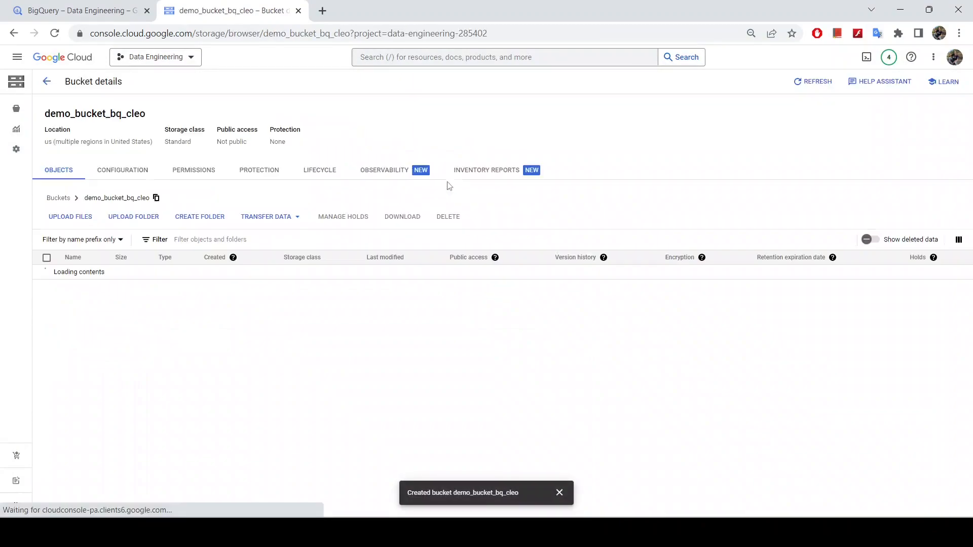
left_click(559, 492)
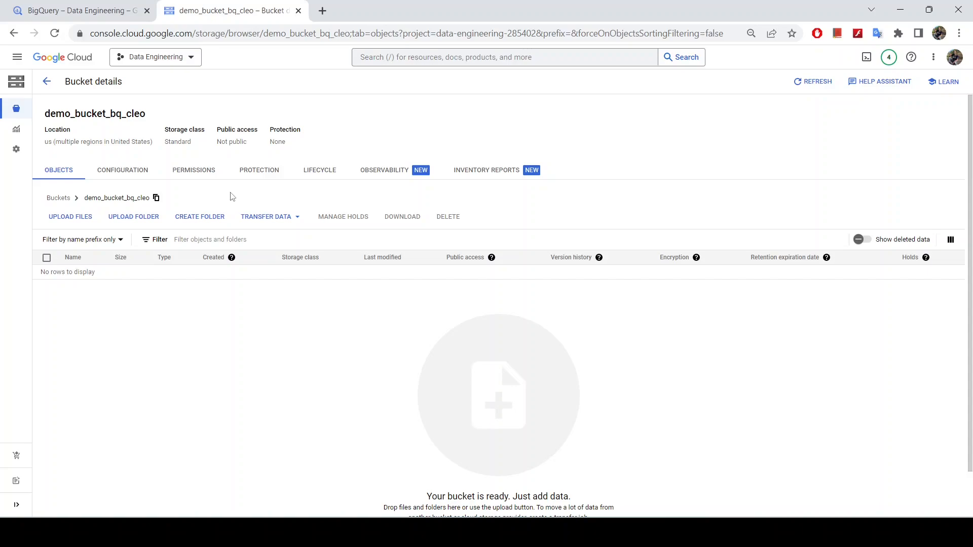
- Upload the boston_marathon_winners CSV file to the demo_bucket_bq_cleo bucket and dismiss the notification
left_click(79, 219)
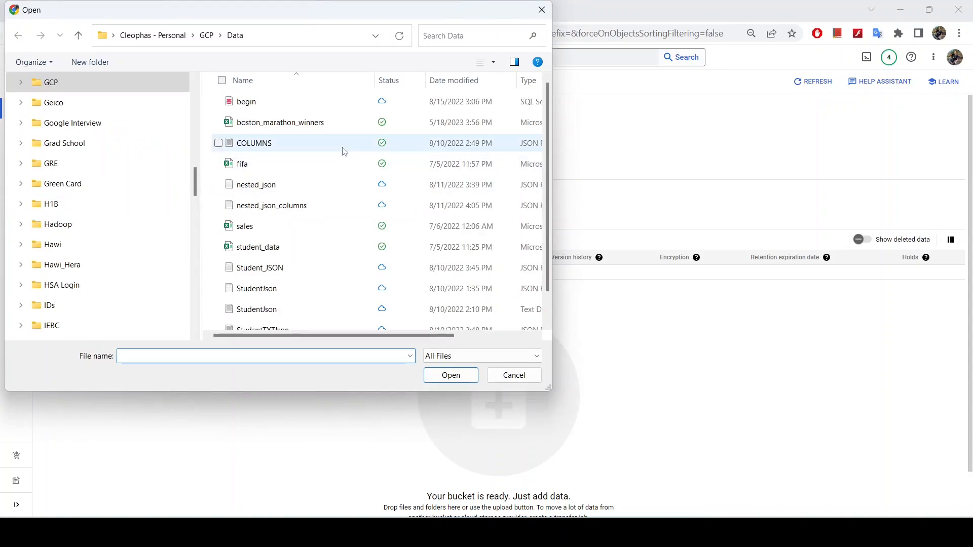
left_click(313, 125)
left_click(446, 375)
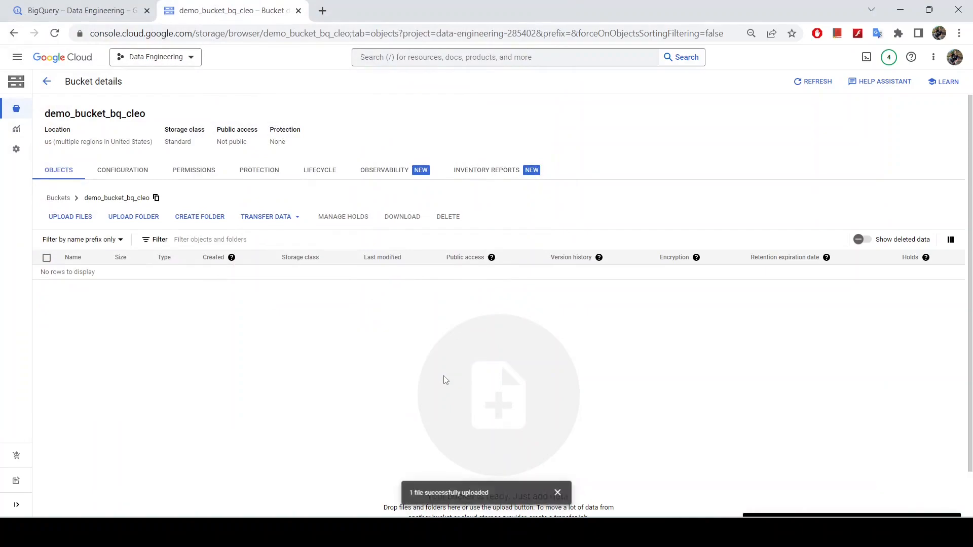
left_click(560, 492)
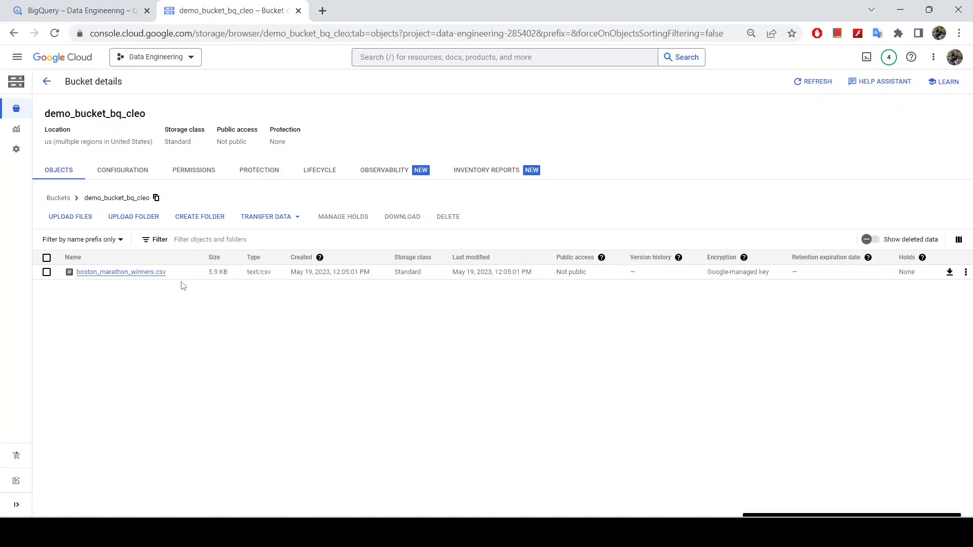
left_click_drag(182, 275, 66, 277)
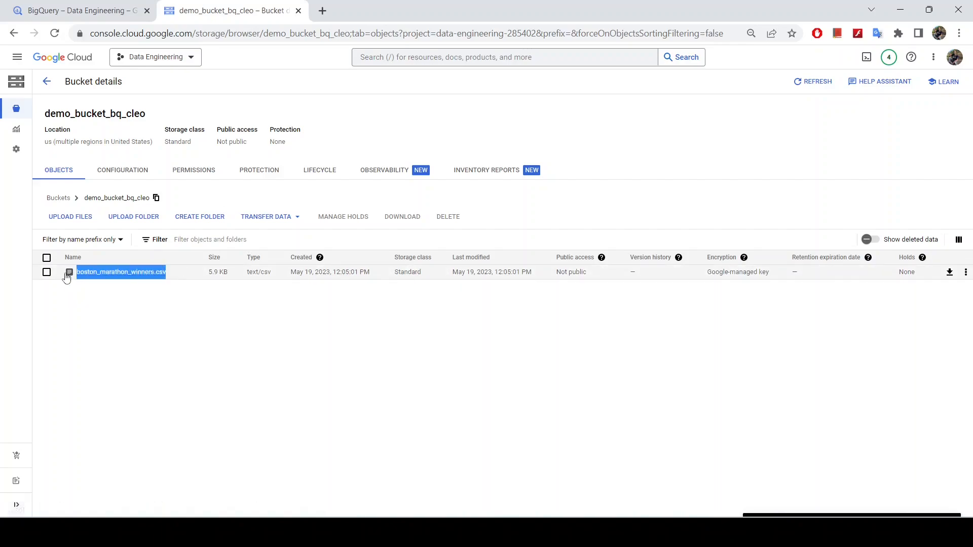
left_click(165, 317)
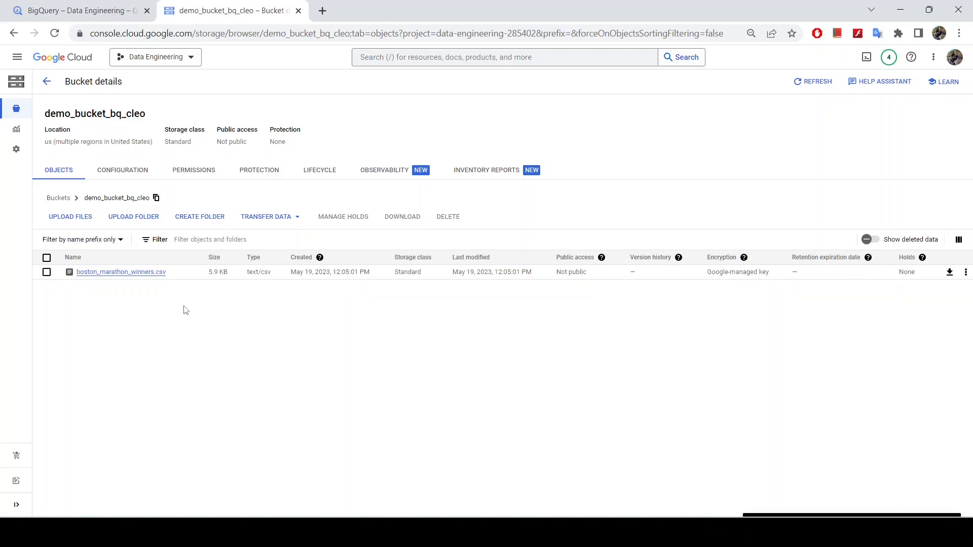
- Return to the BigQuery browser tab and start a new table in demo_dataset with Google Cloud Storage as its source
left_click(86, 12)
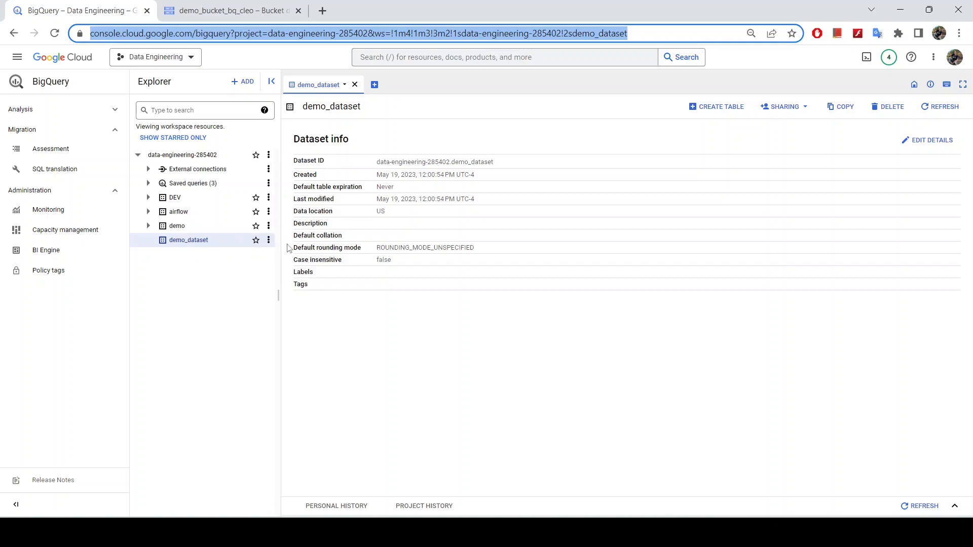
left_click(269, 240)
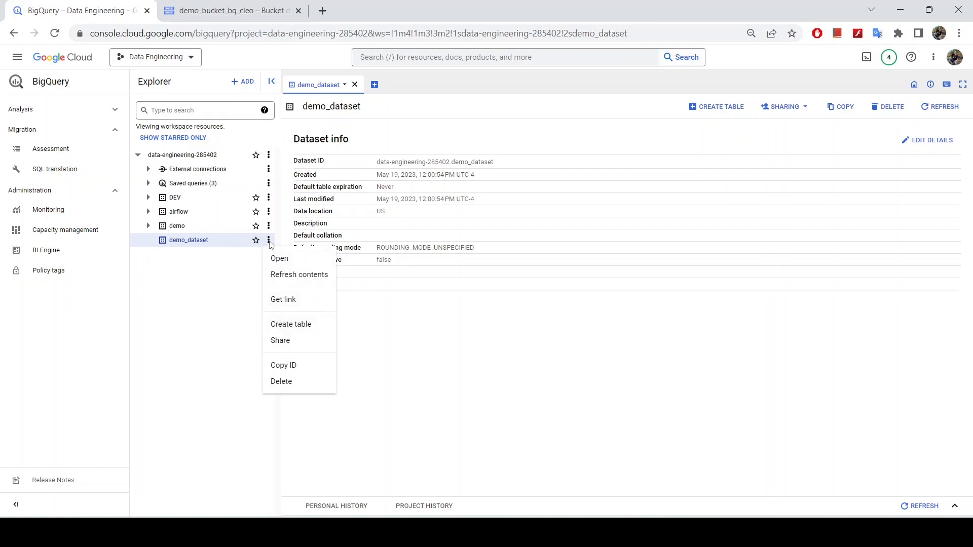
left_click(299, 329)
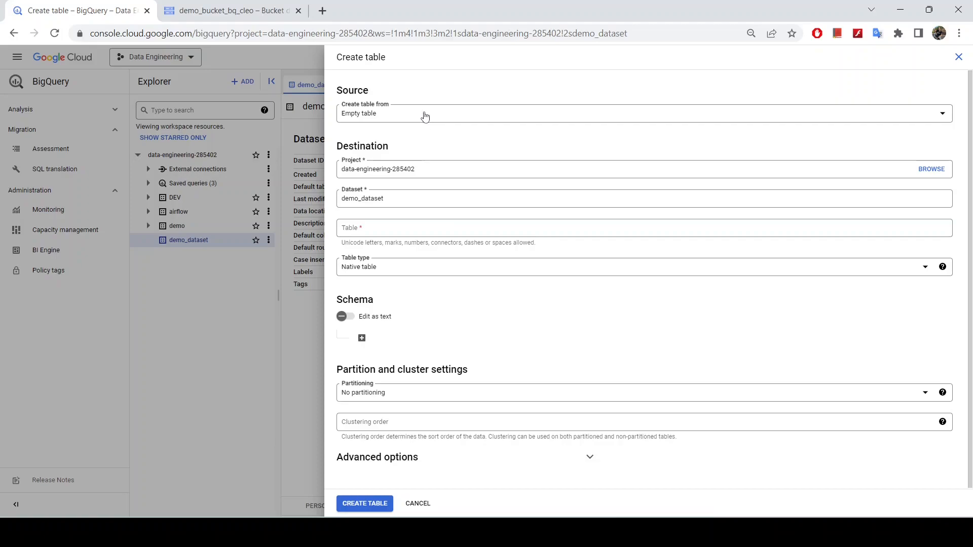
left_click(452, 115)
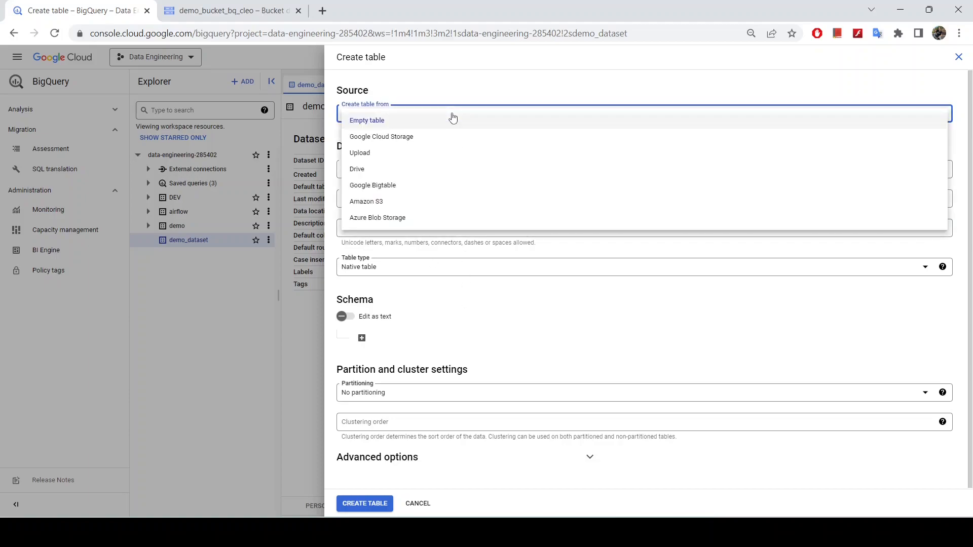
left_click(413, 141)
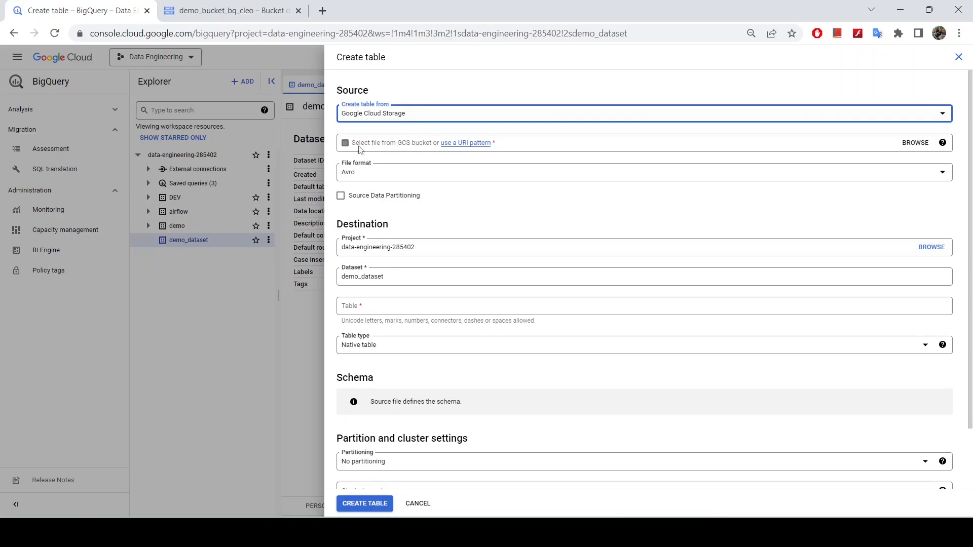
- Choose boston_marathon_winners.csv from the demo_bucket_bq_cleo bucket as the source file for the new table
left_click(907, 146)
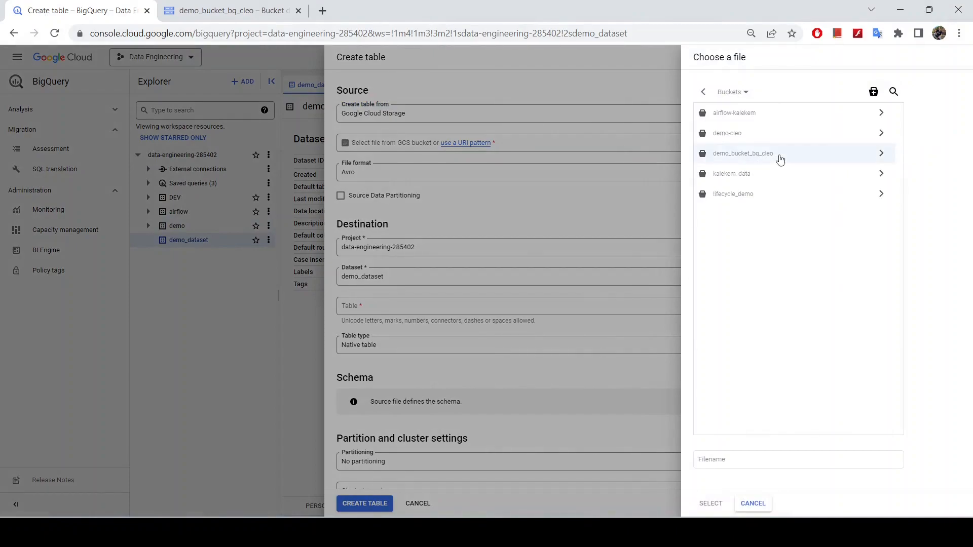
left_click(881, 153)
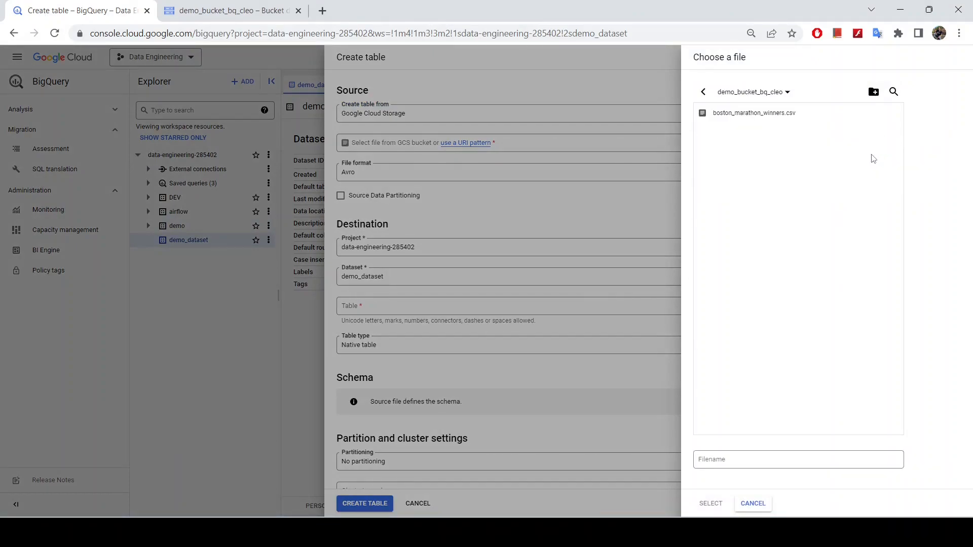
left_click(750, 114)
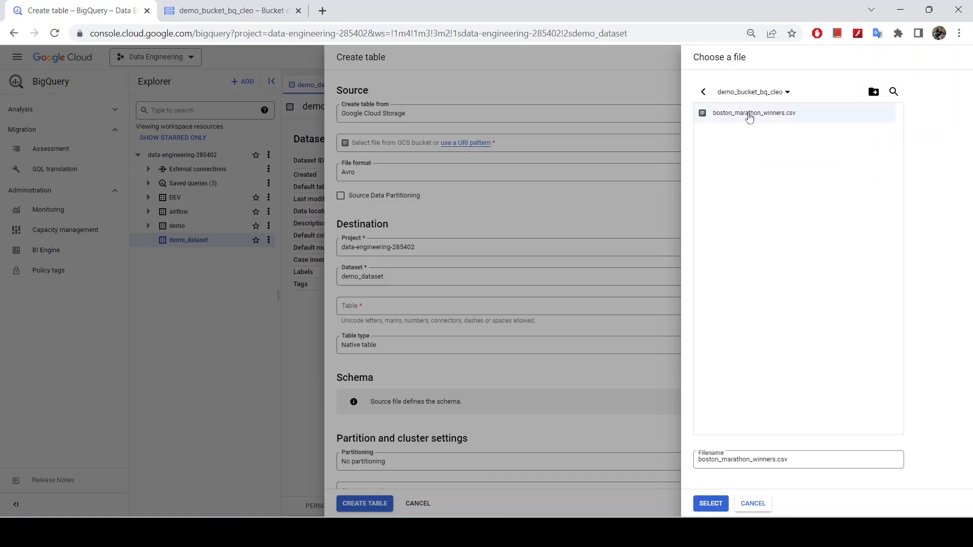
left_click(711, 504)
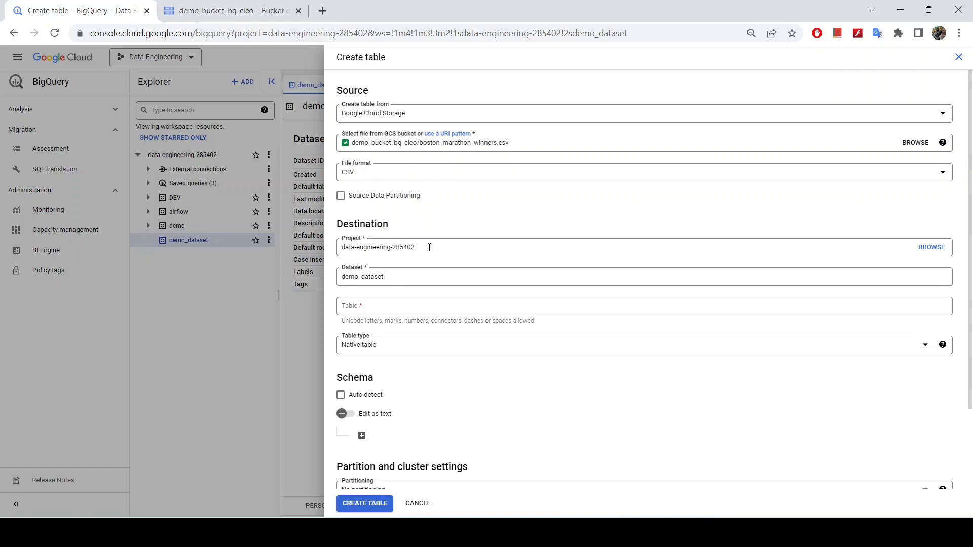
- Keep the destination project and demo_dataset, and name the table boston_marathon_winners
left_click_drag(436, 247, 290, 256)
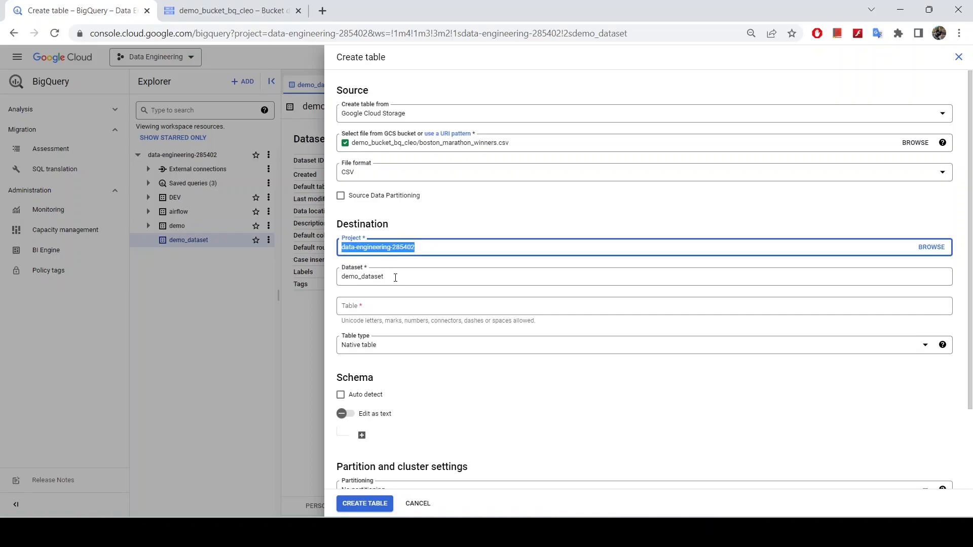
key("Tab")
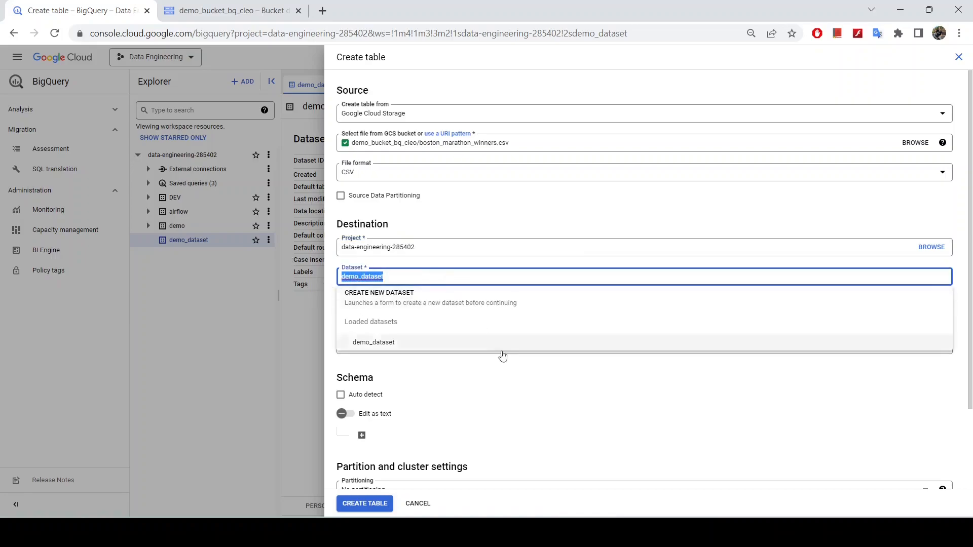
left_click(537, 390)
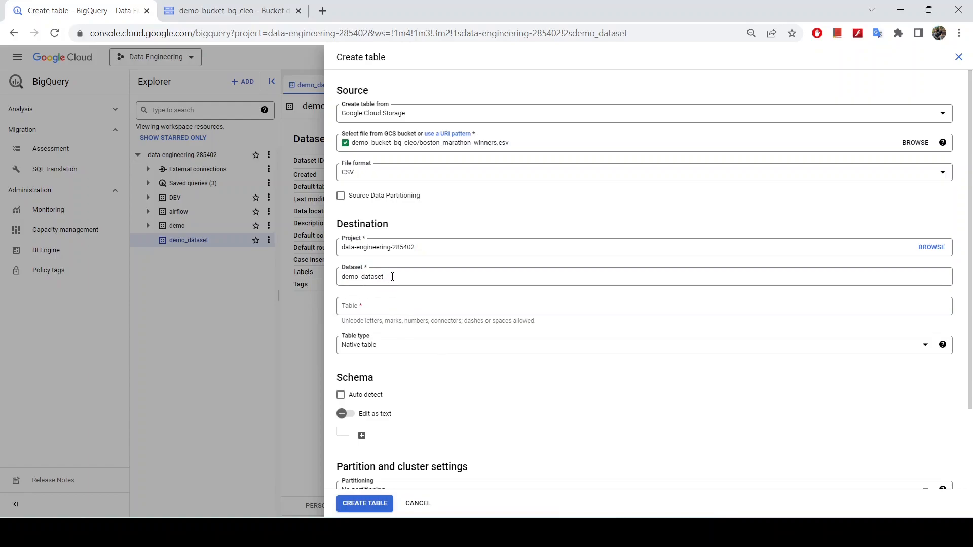
left_click(376, 305)
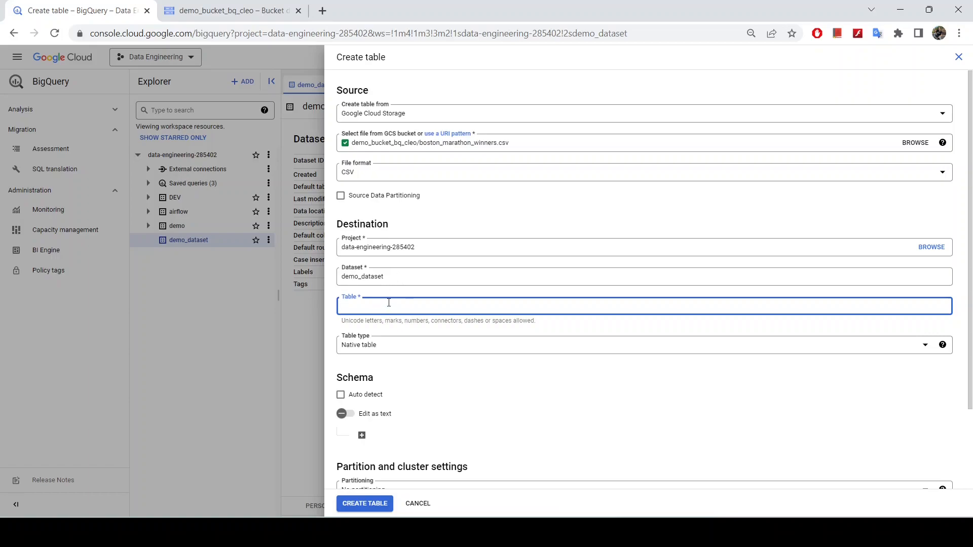
type("boston_marathon_winners")
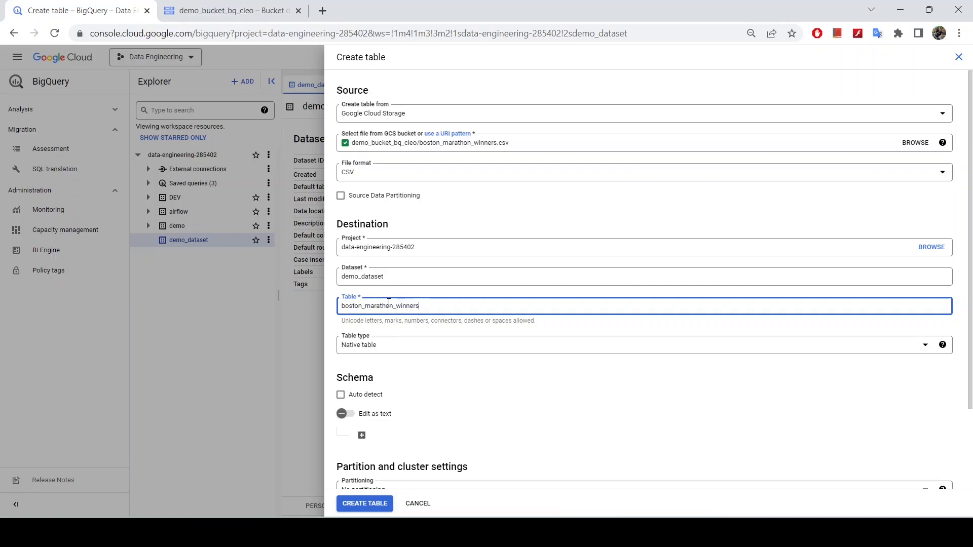
left_click(459, 386)
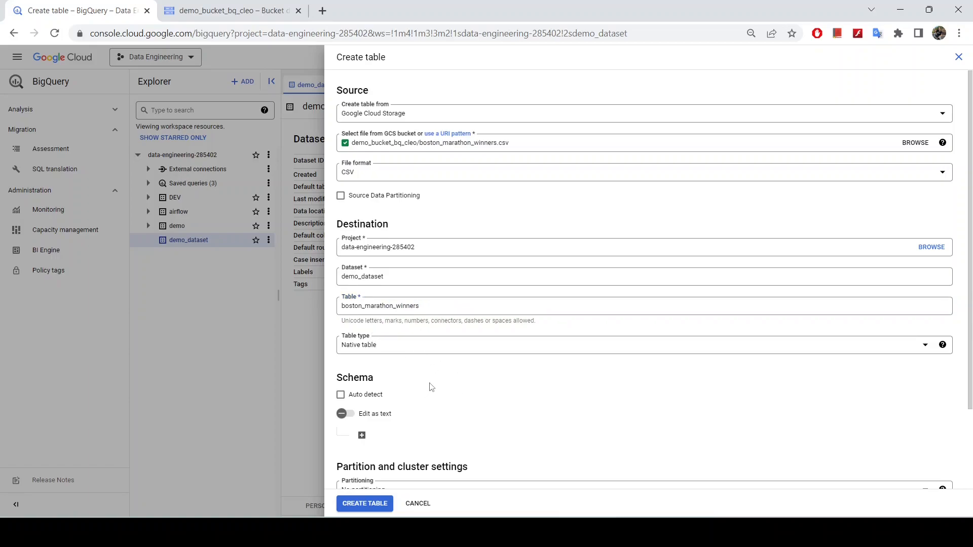
- Keep the table type as Native table and enable automatic schema detection
scroll(428, 387, "down", 1)
left_click(424, 282)
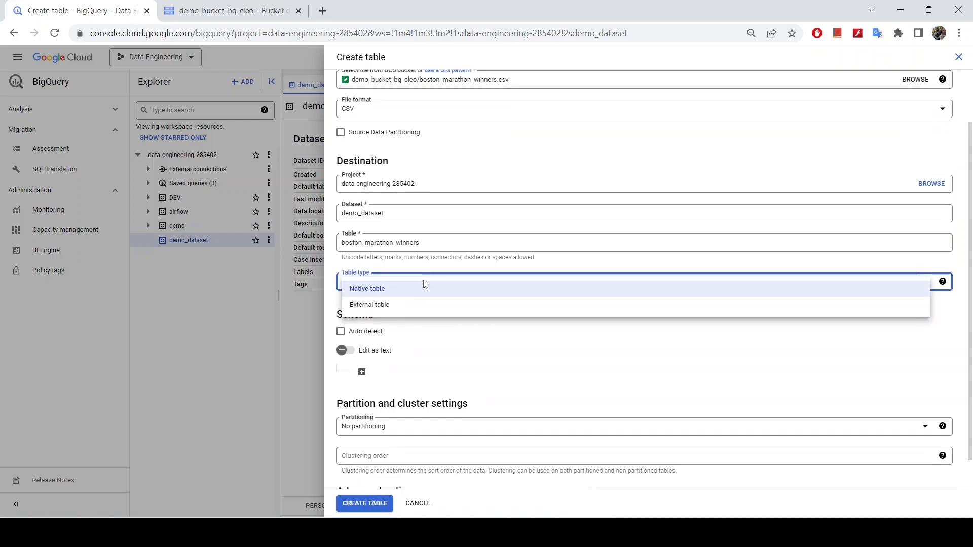
left_click(403, 288)
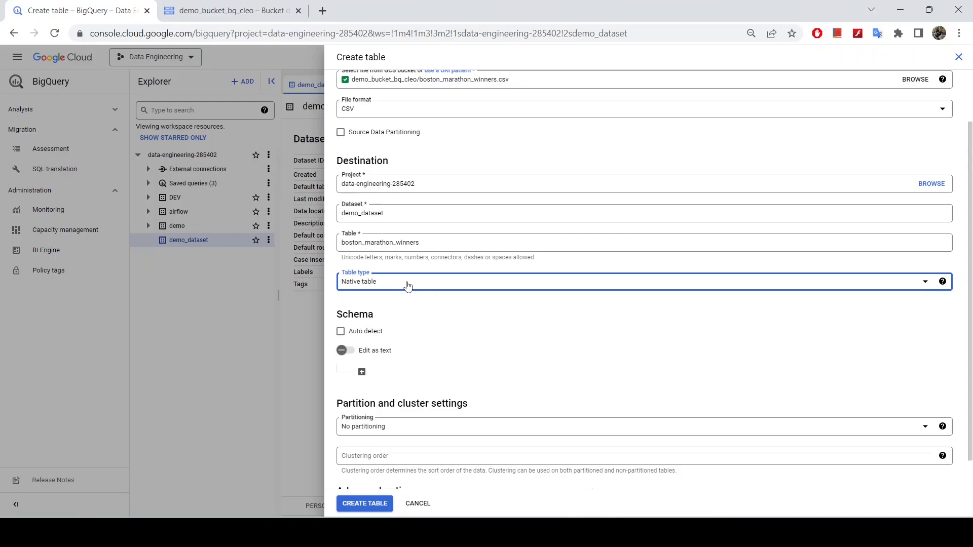
left_click(408, 287)
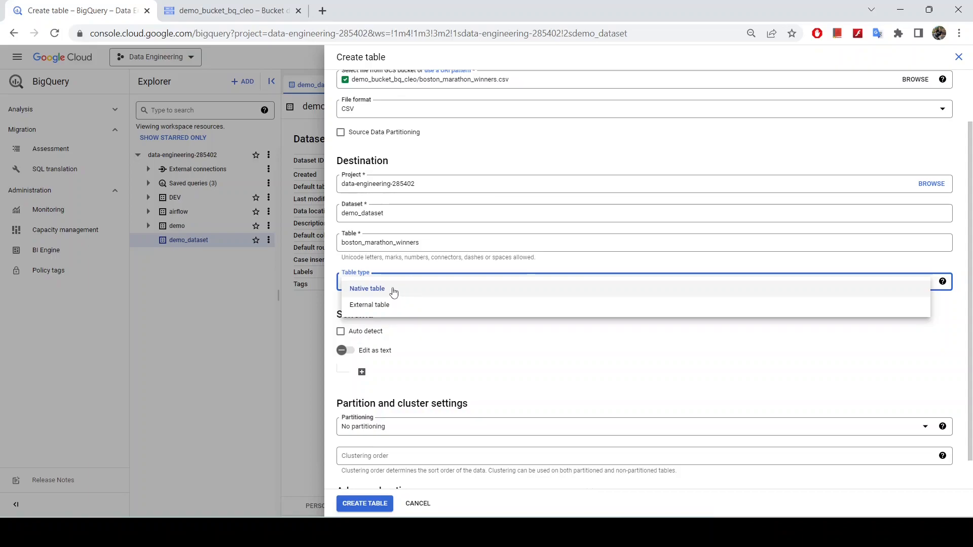
left_click(393, 292)
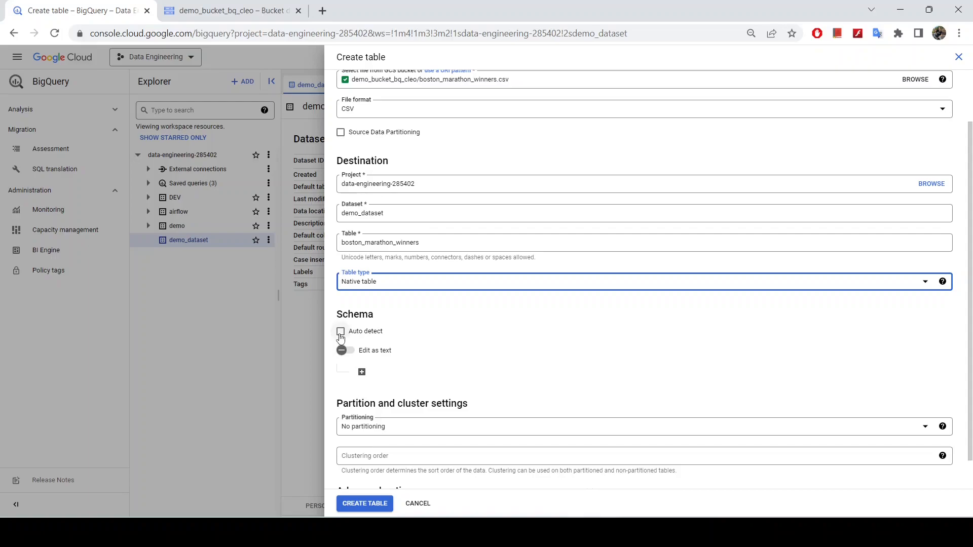
left_click(340, 335)
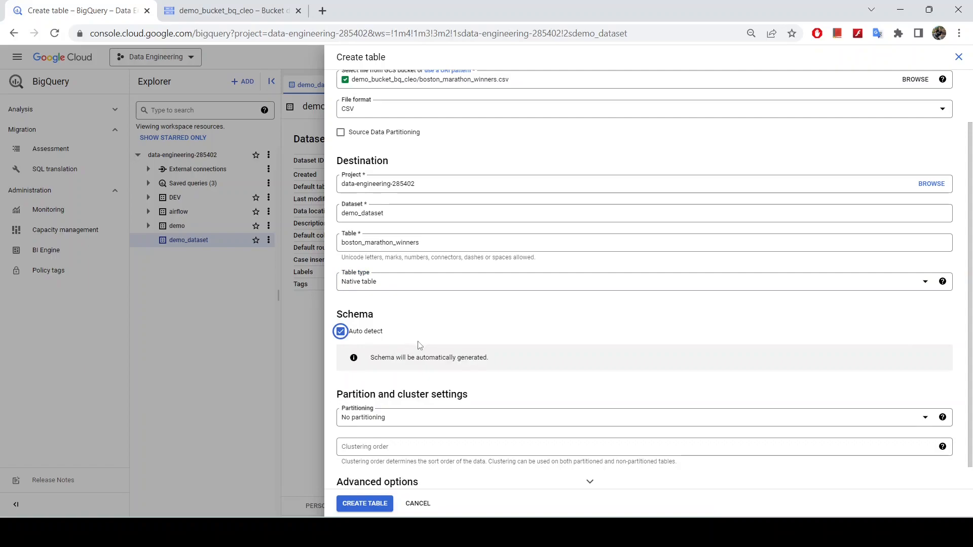
- In the advanced options, set the write preference to Write if empty and the field delimiter to Comma
scroll(423, 350, "down", 1)
left_click(589, 456)
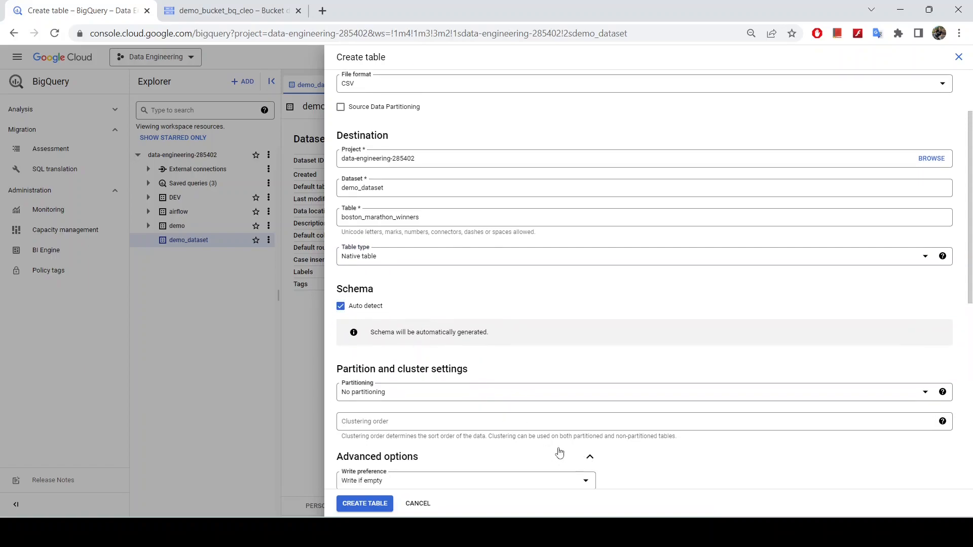
scroll(558, 445, "down", 5)
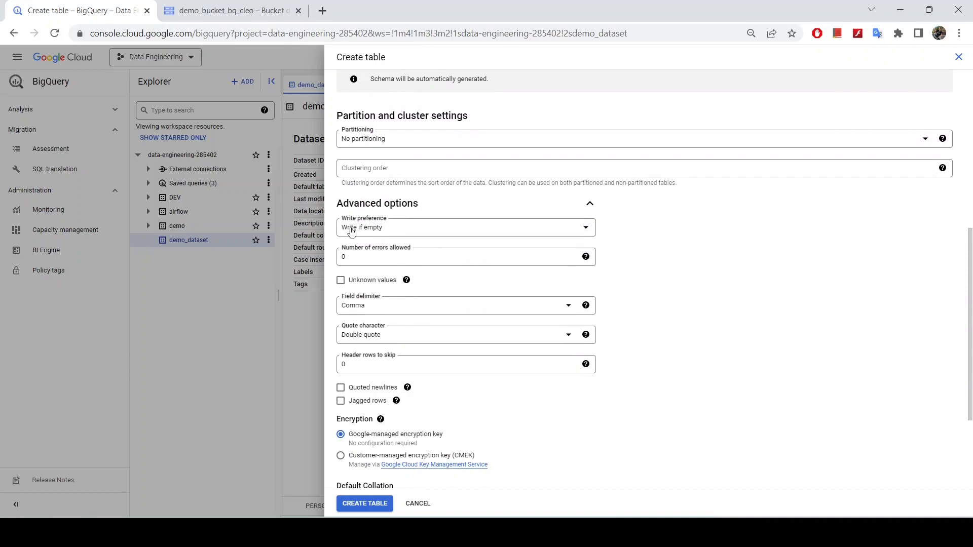
left_click(408, 233)
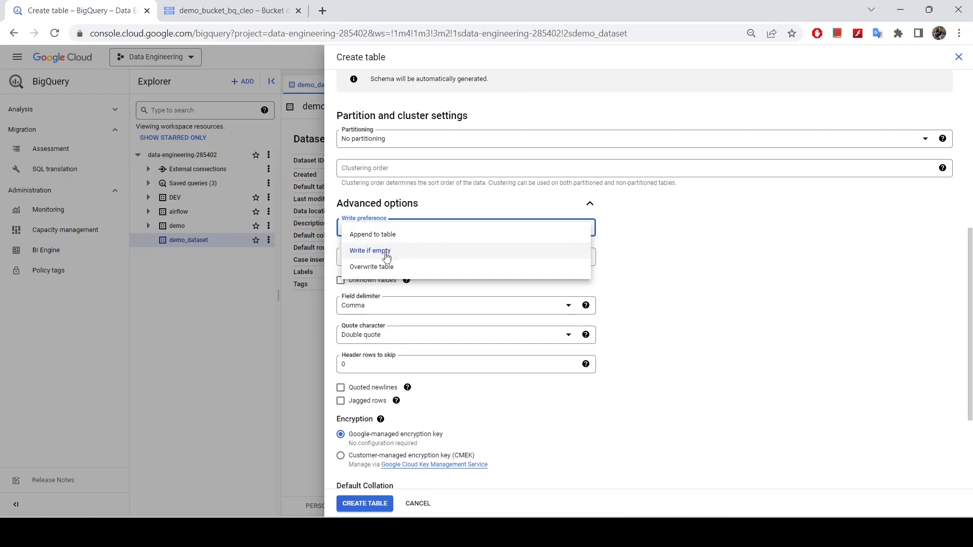
left_click(388, 252)
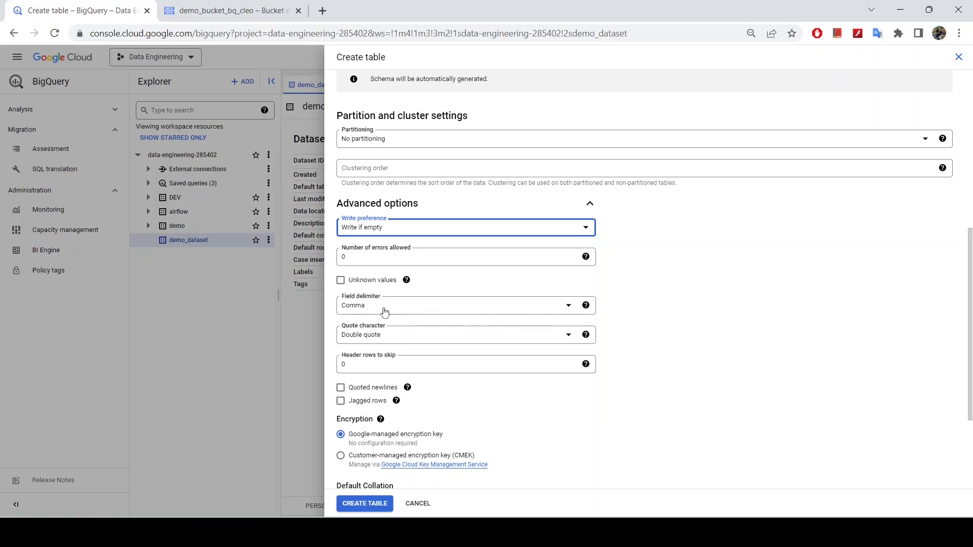
left_click(383, 311)
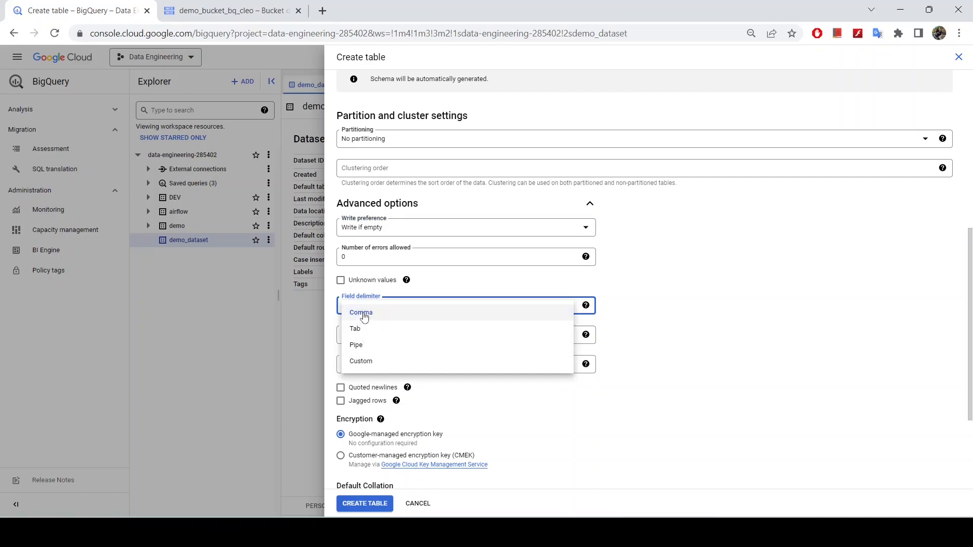
left_click(370, 314)
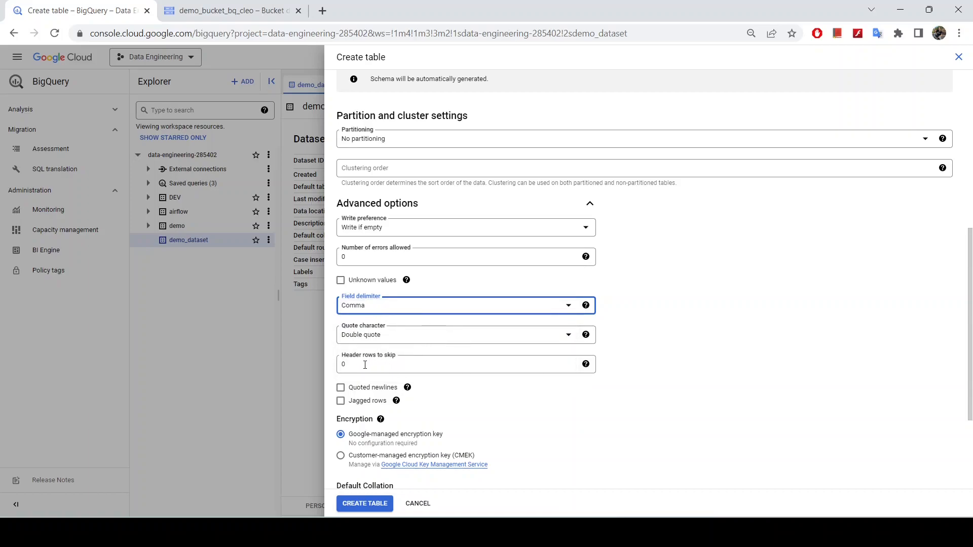
- Create the table with the remaining advanced options at their defaults, and open it in place of the demo_dataset tab
scroll(392, 365, "down", 1)
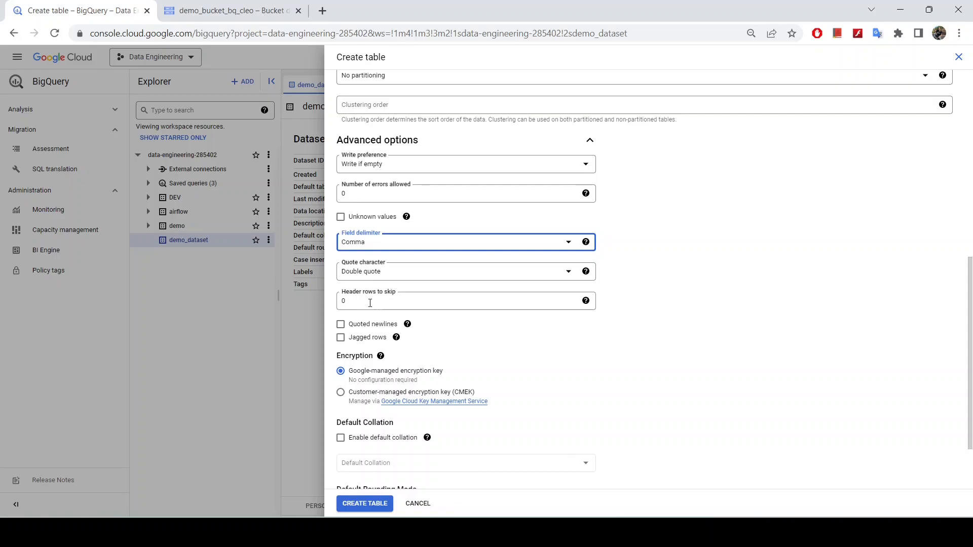
mouse_move(407, 323)
scroll(522, 345, "down", 2)
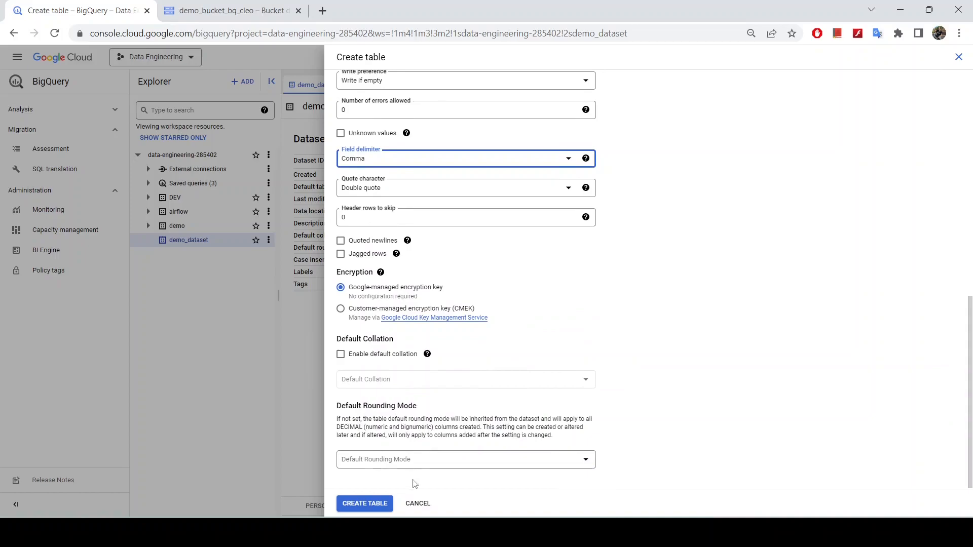
left_click(372, 504)
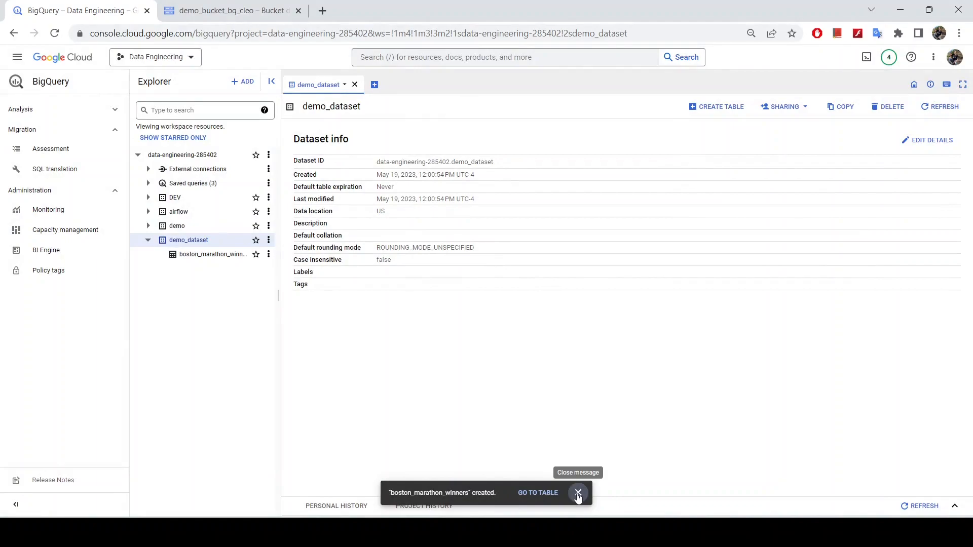
left_click(537, 493)
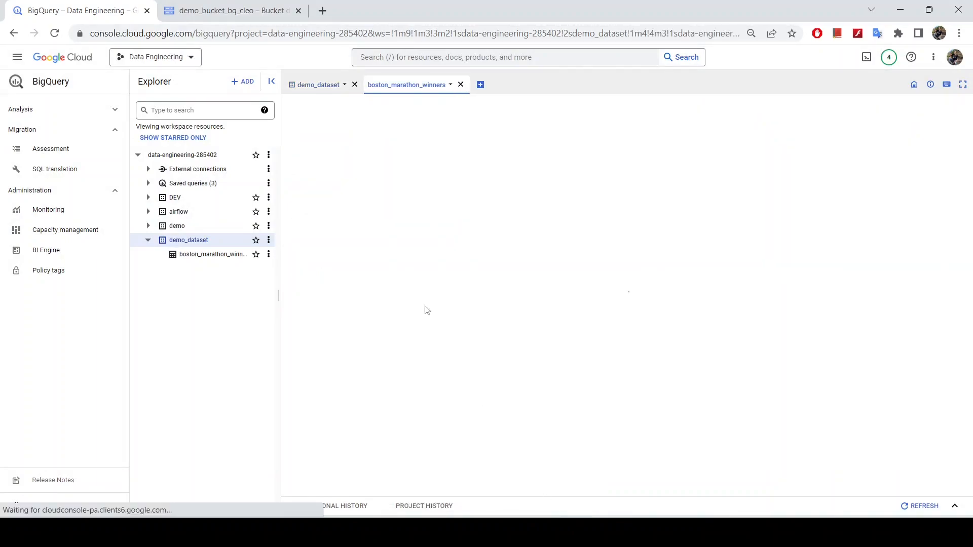
left_click(354, 84)
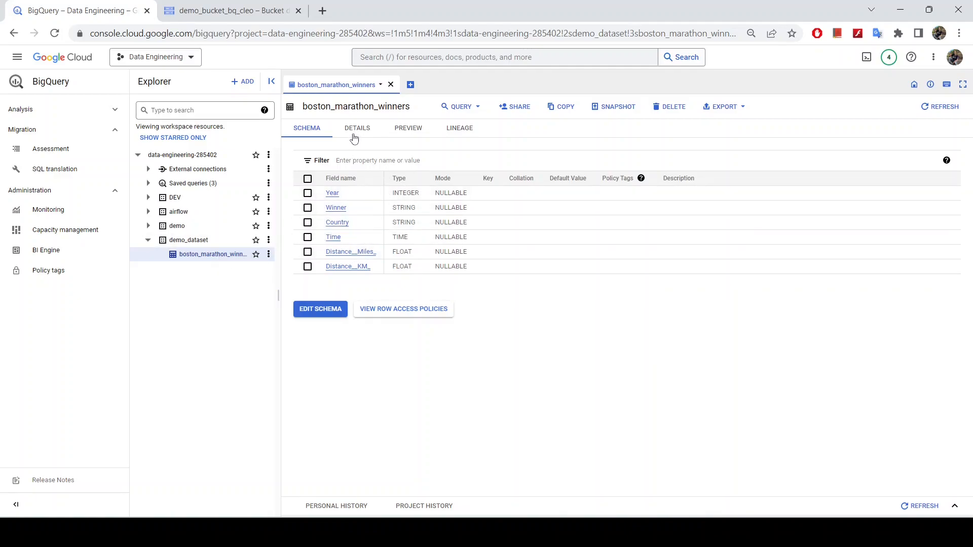
- Examine the boston_marathon_winners table's previewed rows, its last modified time and its number of rows
left_click(409, 130)
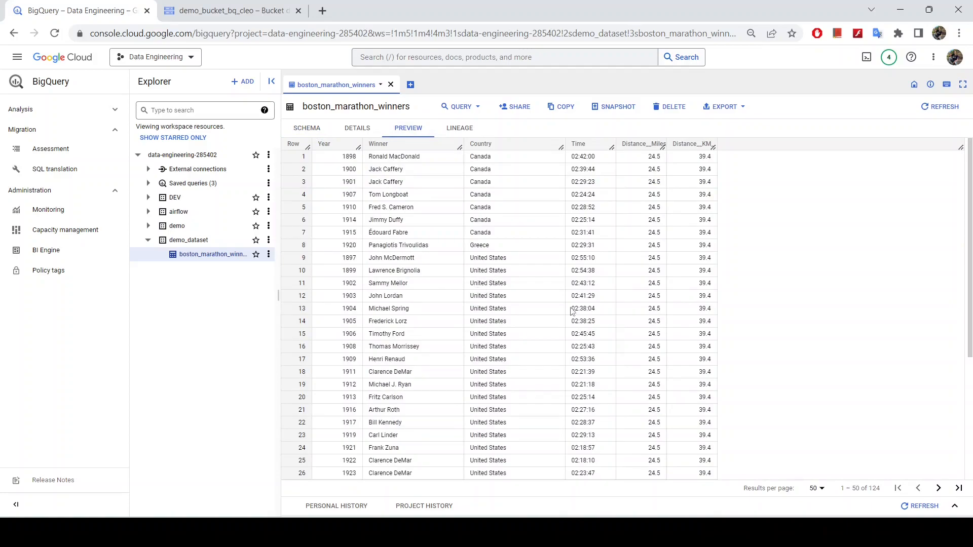
scroll(476, 274, "down", 5)
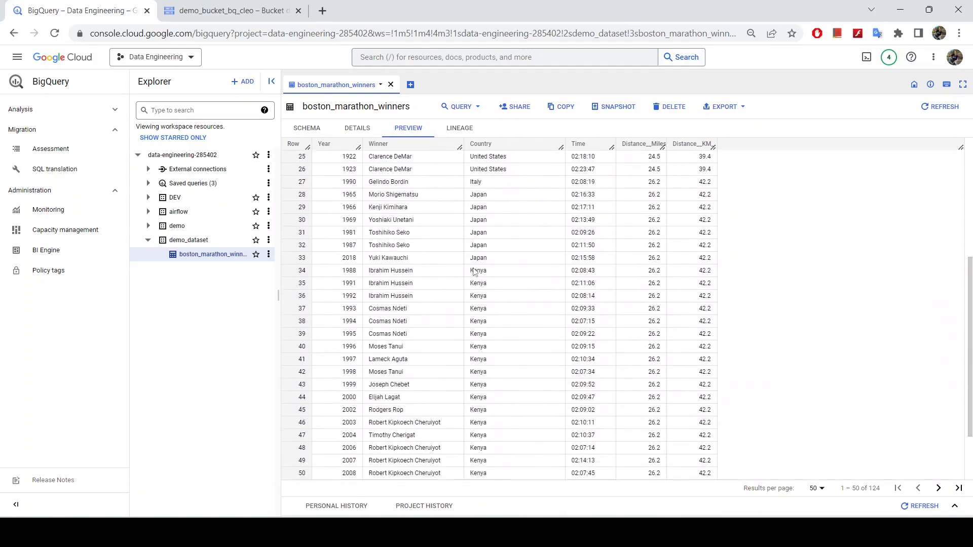
scroll(488, 279, "up", 5)
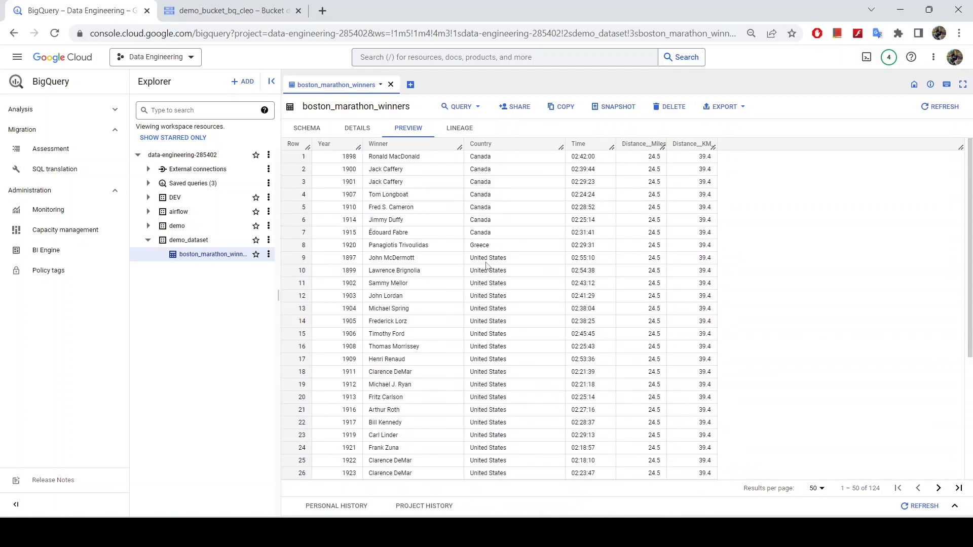
left_click(356, 130)
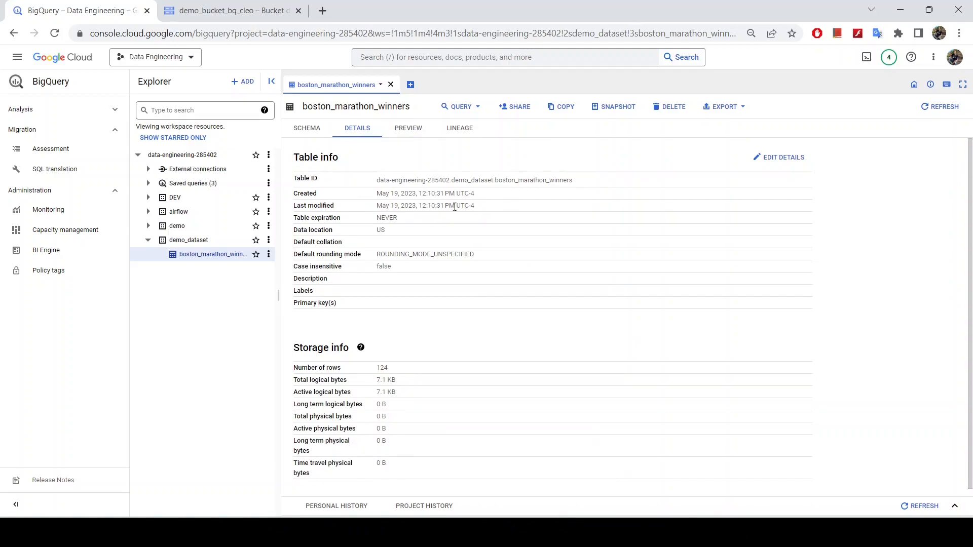
left_click_drag(382, 205, 471, 205)
left_click_drag(389, 368, 377, 369)
left_click(398, 373)
- Start a query on the boston_marathon_winners table in a new tab
left_click(473, 107)
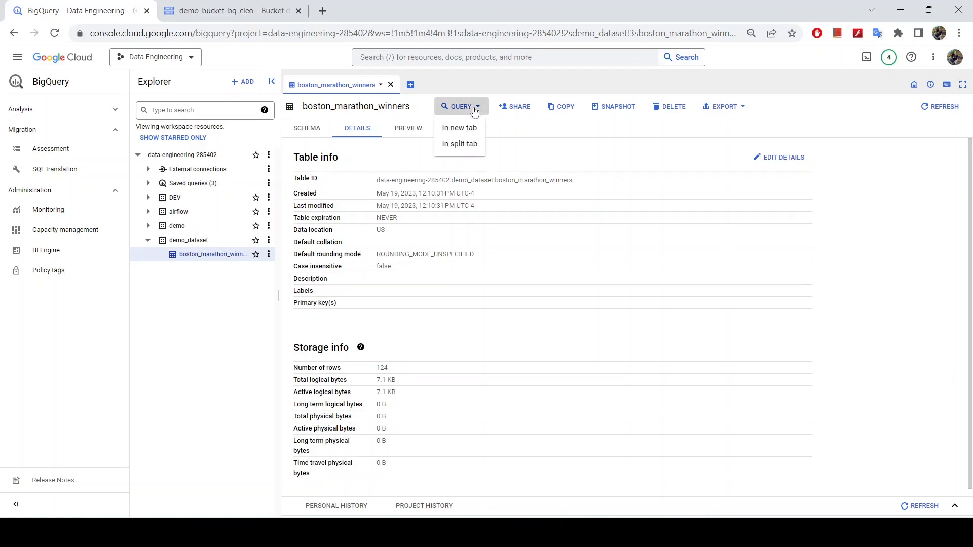
left_click(459, 133)
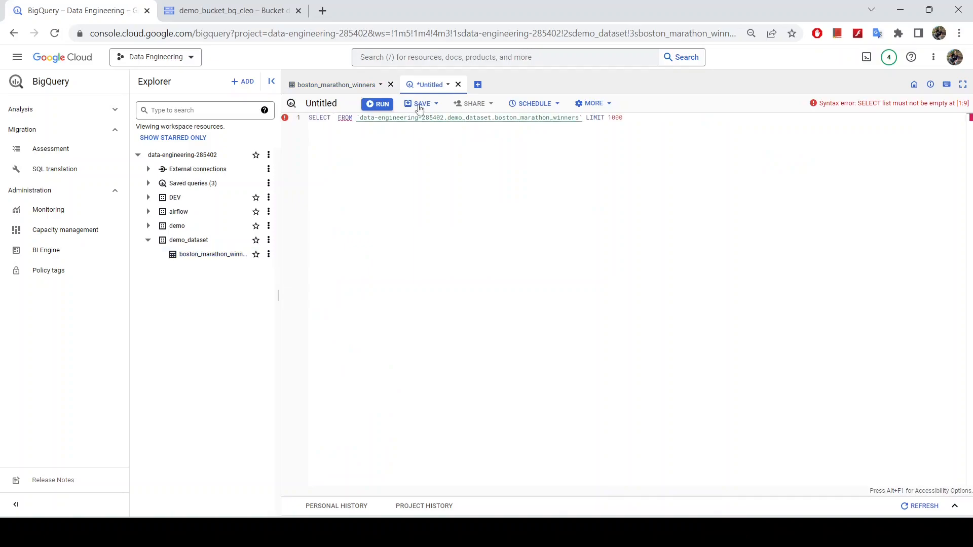
- Return to the boston_marathon_winners table's row preview and widen the Distance__Miles_ and Distance__KM_ columns to fit their headings
left_click(345, 86)
left_click(408, 129)
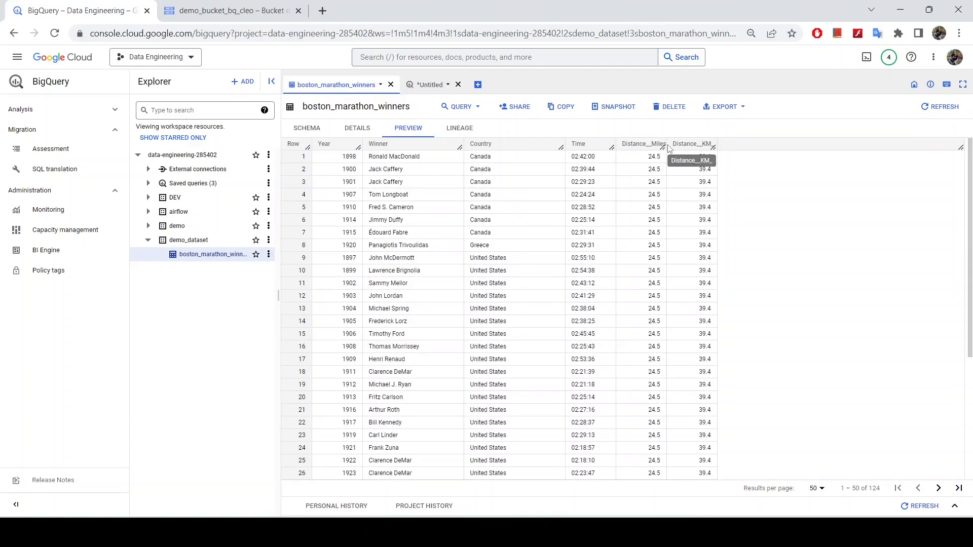
left_click_drag(665, 147, 711, 148)
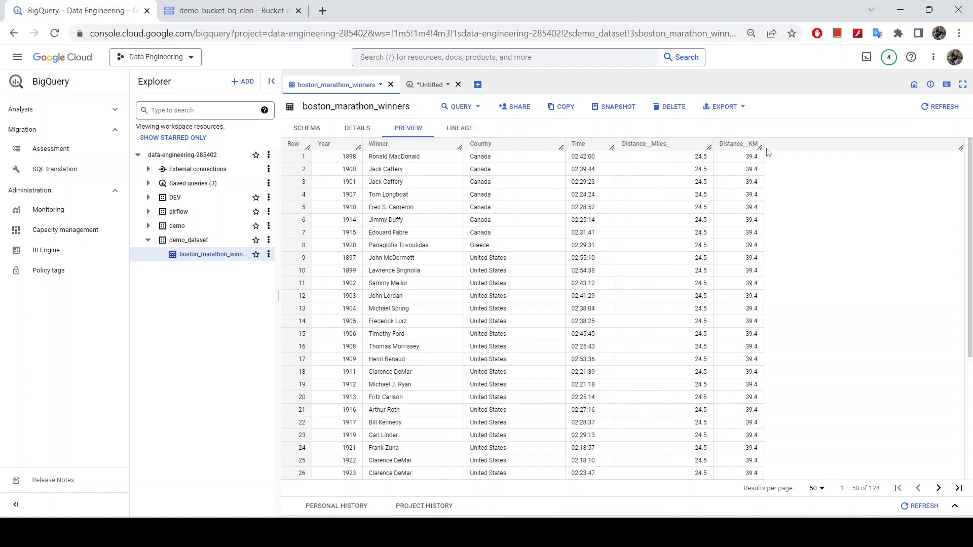
left_click_drag(761, 146, 803, 147)
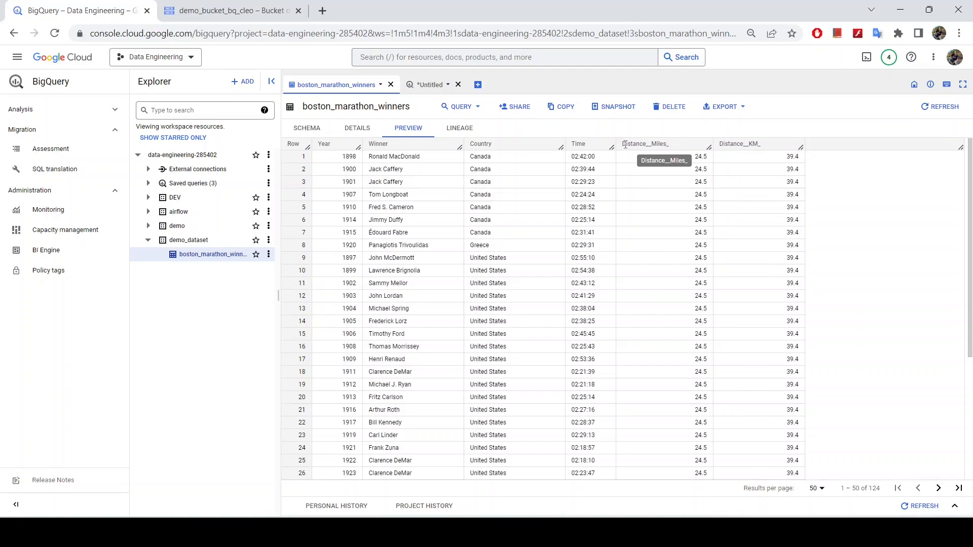
- Examine the Distance__Miles_ column heading in the boston_marathon_winners row preview
left_click_drag(622, 144, 674, 151)
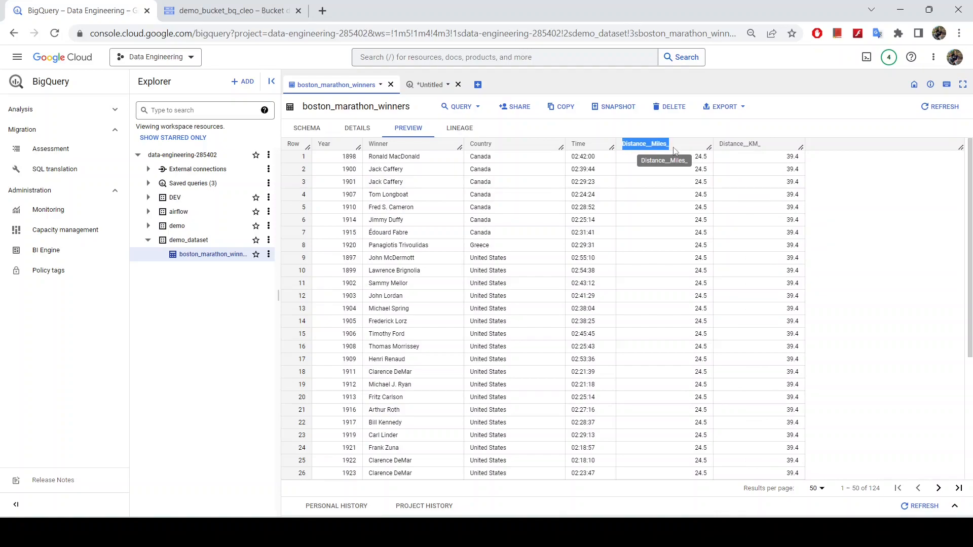
left_click_drag(673, 147, 672, 148)
left_click(672, 148)
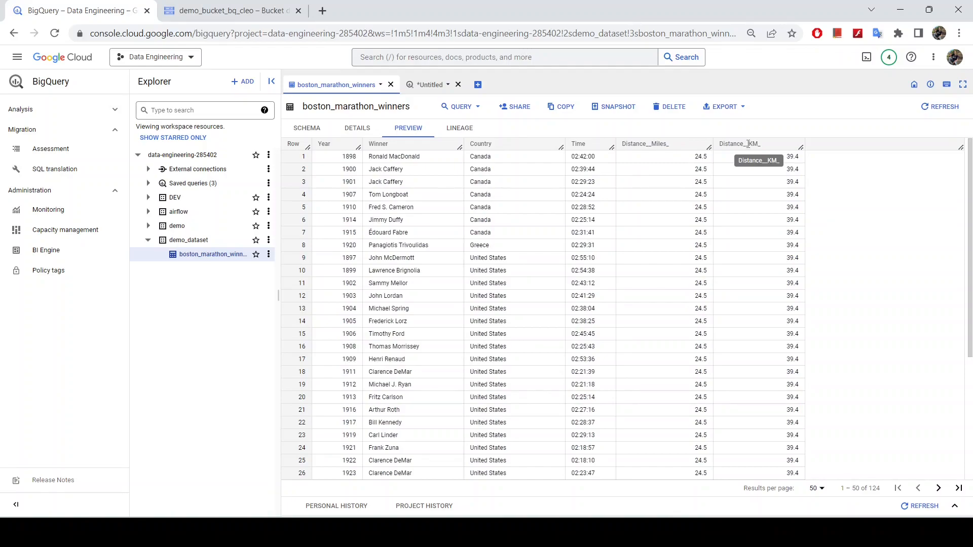
- Close the unsaved query and the table tab, discarding the query, and reopen the boston_marathon_winners table from demo_dataset
left_click(419, 87)
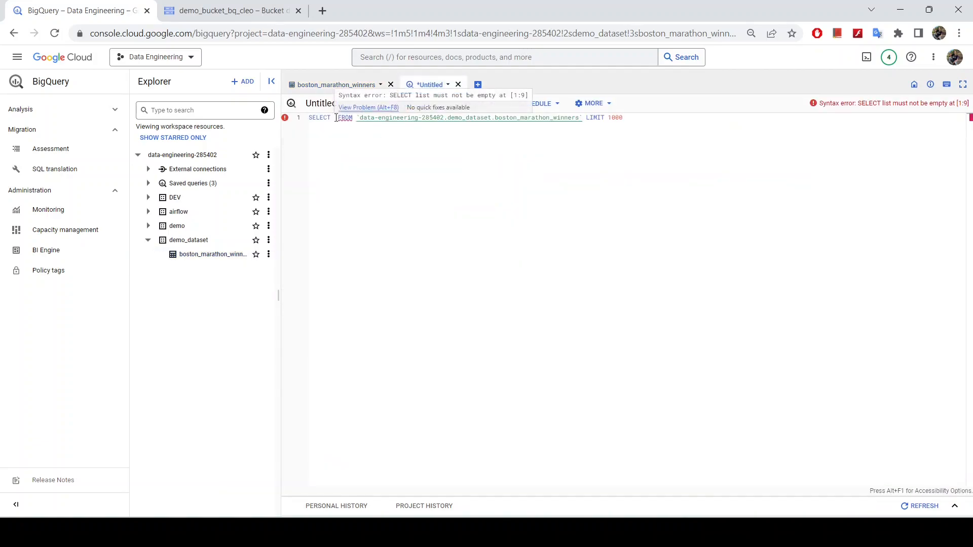
left_click(458, 84)
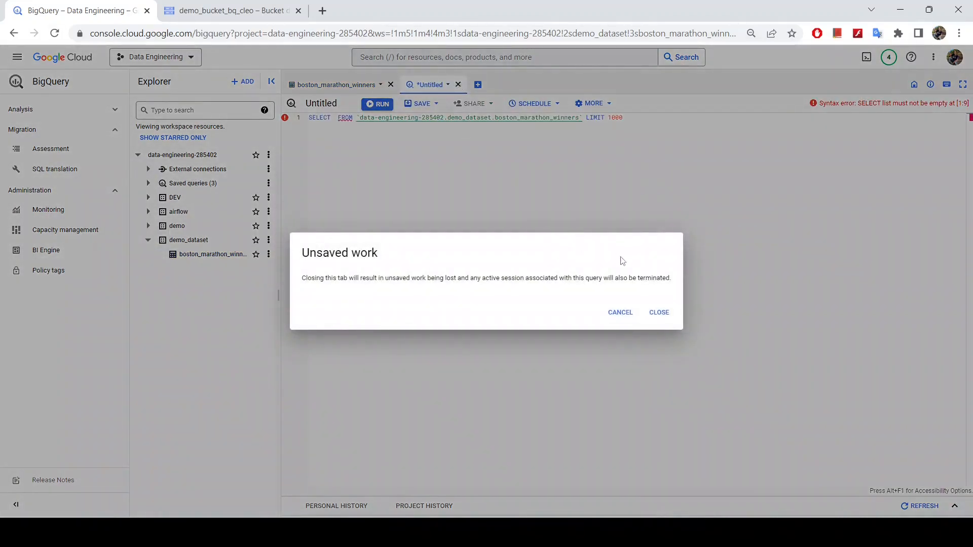
left_click(660, 313)
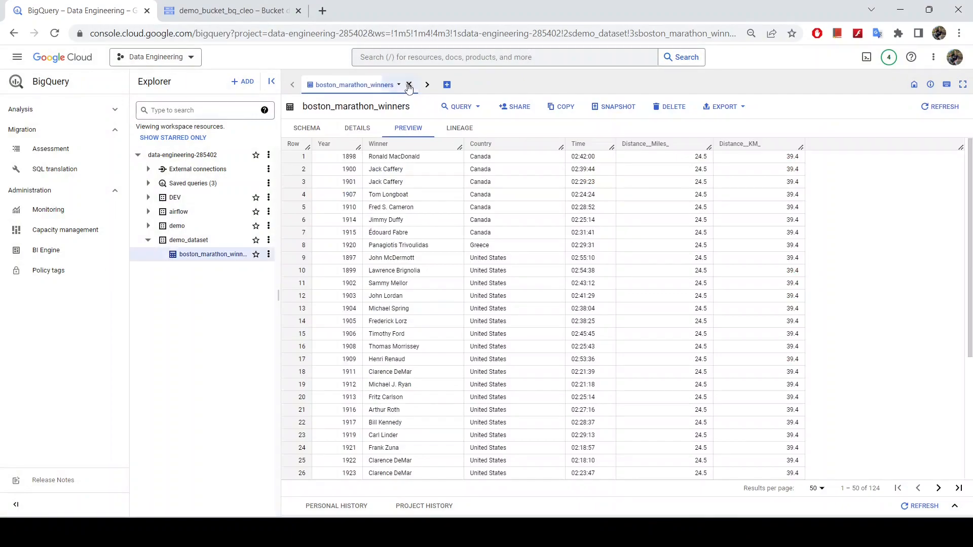
left_click(408, 84)
left_click(224, 257)
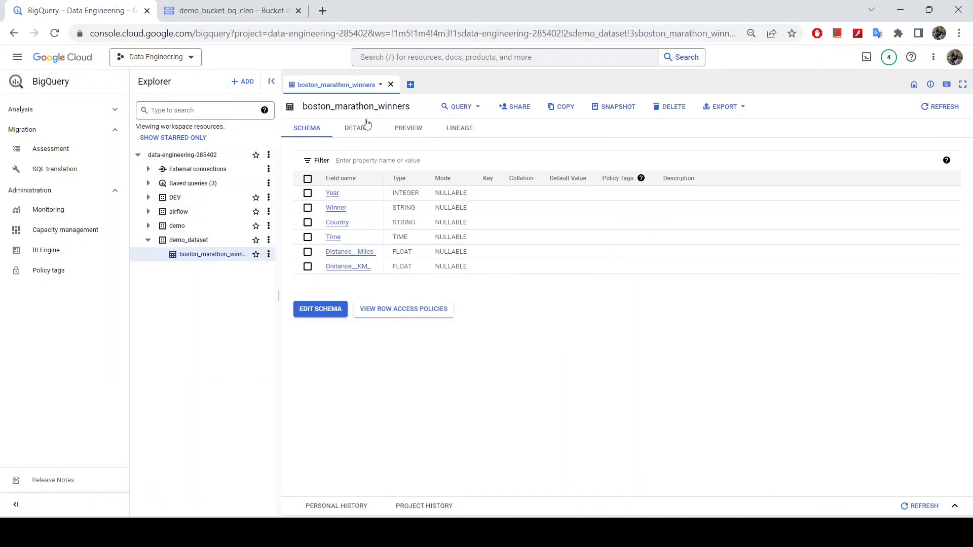
- Start a query on the table in a new tab, selecting all columns with * on its own line and removing LIMIT 1000
left_click(475, 109)
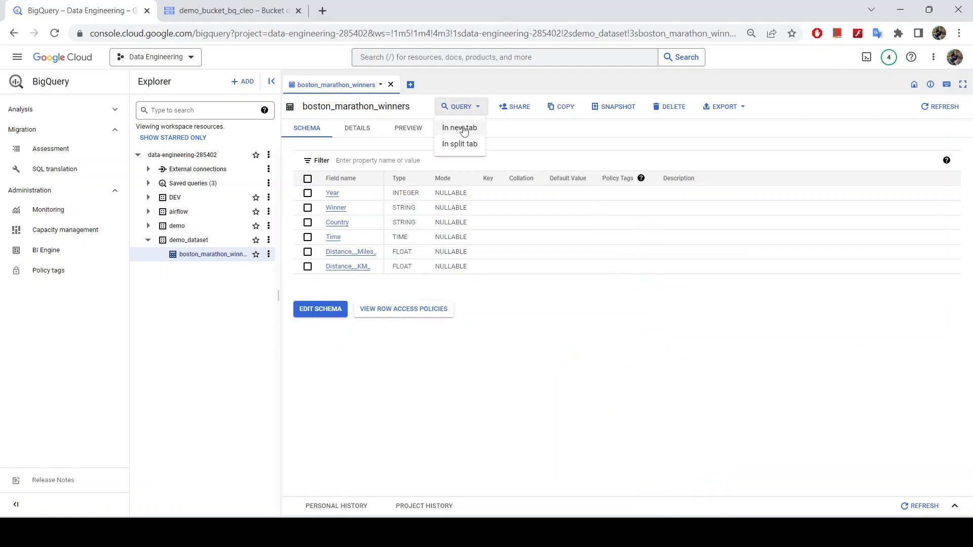
left_click(462, 130)
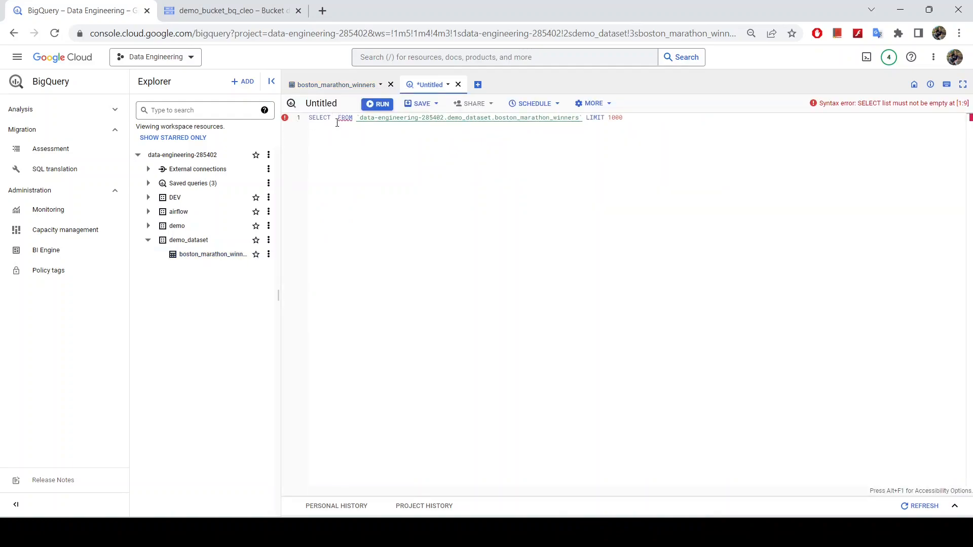
left_click(337, 123)
key("Return")
key("Return")
left_click(337, 119)
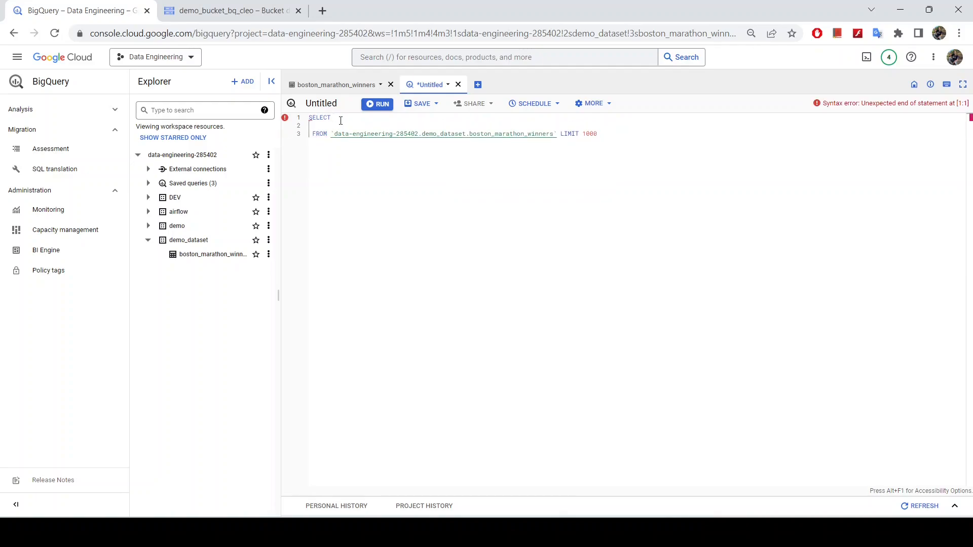
key("Return")
type("*")
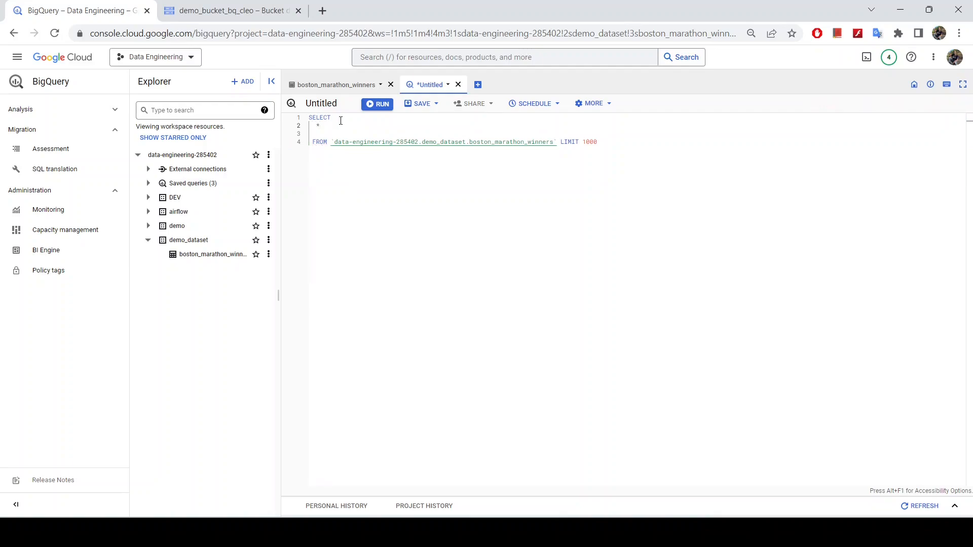
key("Delete")
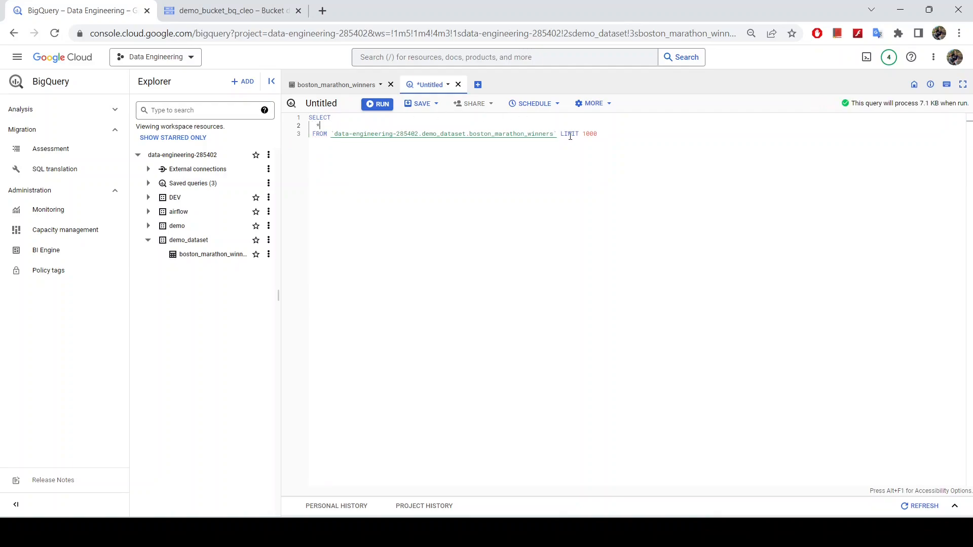
left_click_drag(560, 135, 598, 135)
key("Return")
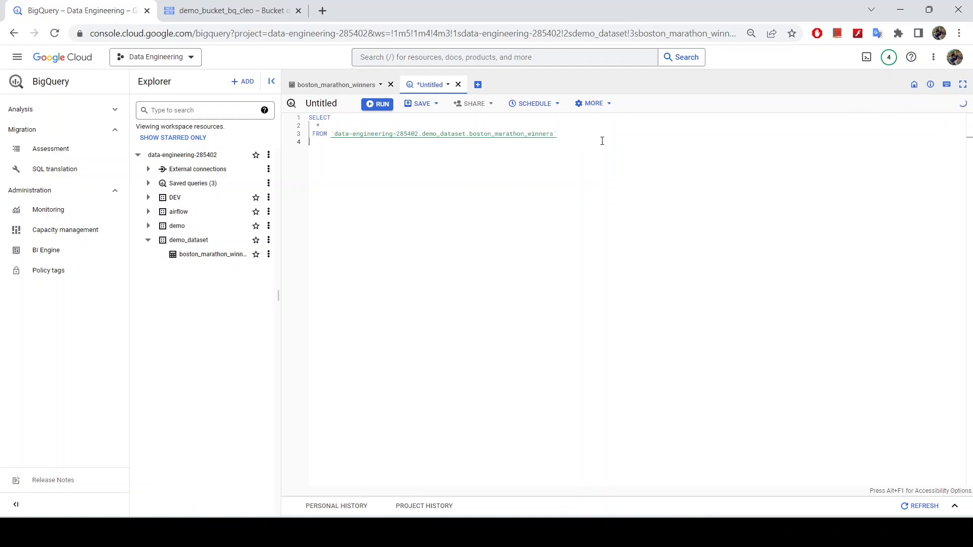
- Look through the boston_marathon_winners row preview for a country to filter by
left_click(338, 85)
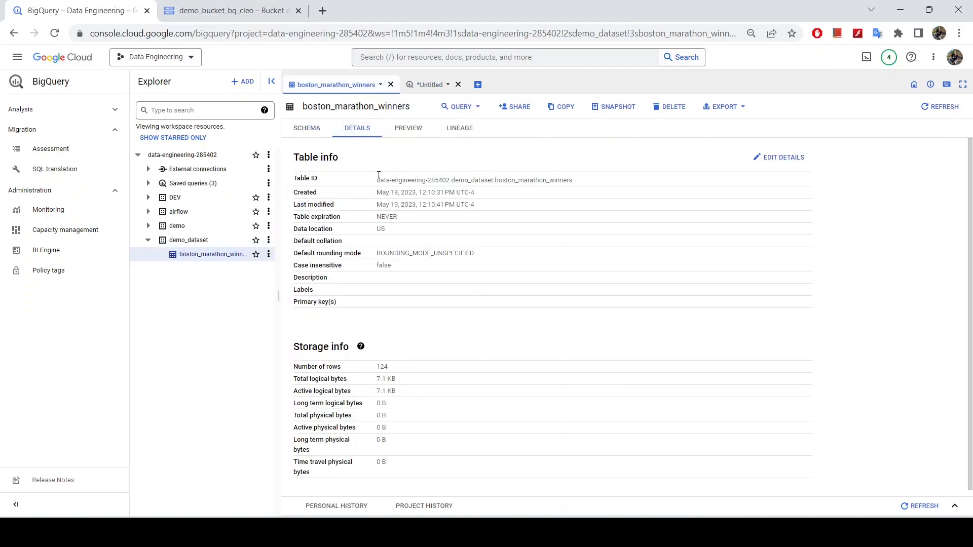
left_click(408, 128)
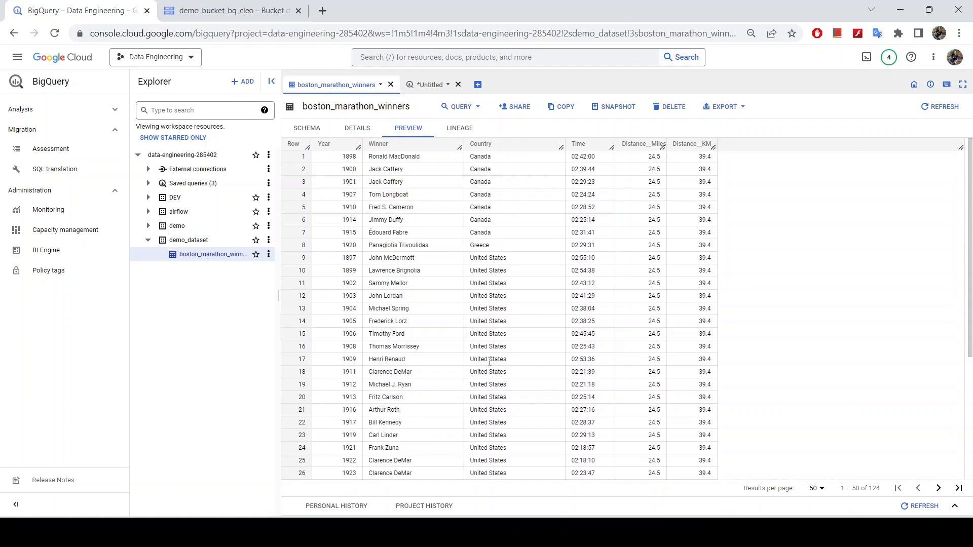
scroll(512, 346, "down", 6)
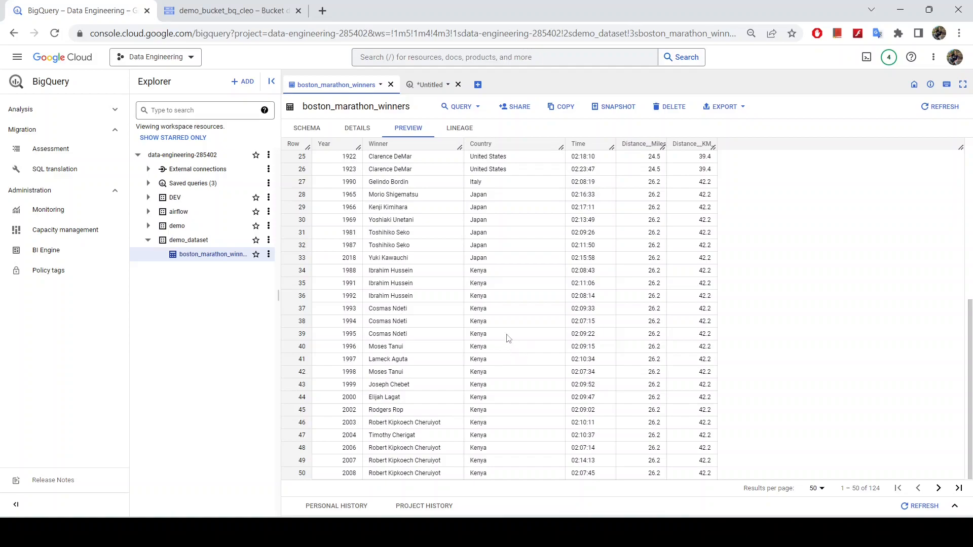
- Return to the untitled query and add WHERE 1=1 below the FROM line, followed by AND on a new line
left_click(425, 85)
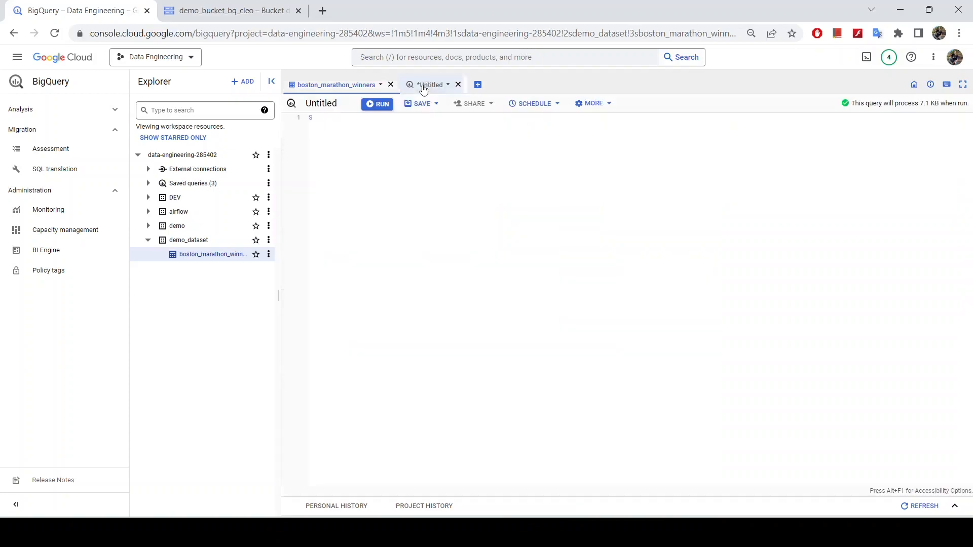
left_click(572, 141)
type("WHE")
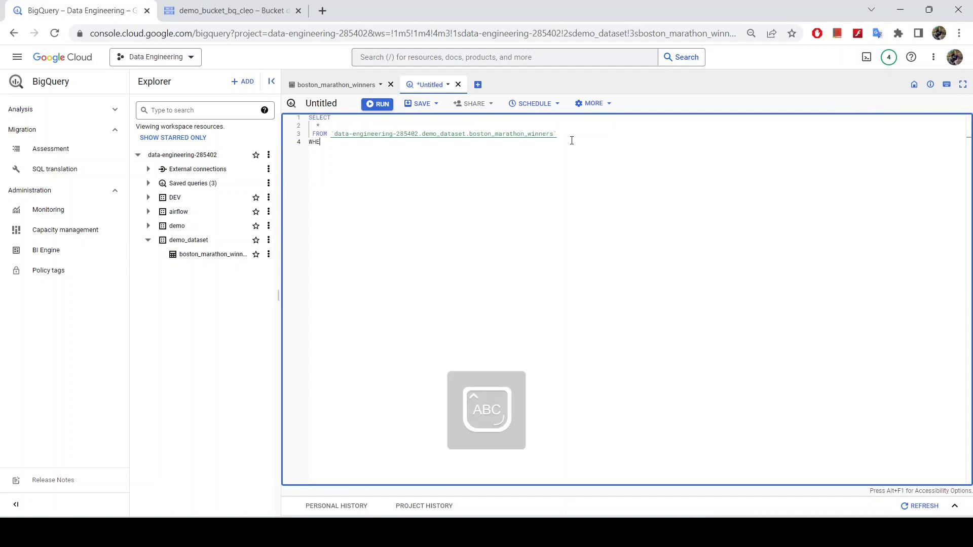
type("RE 1=")
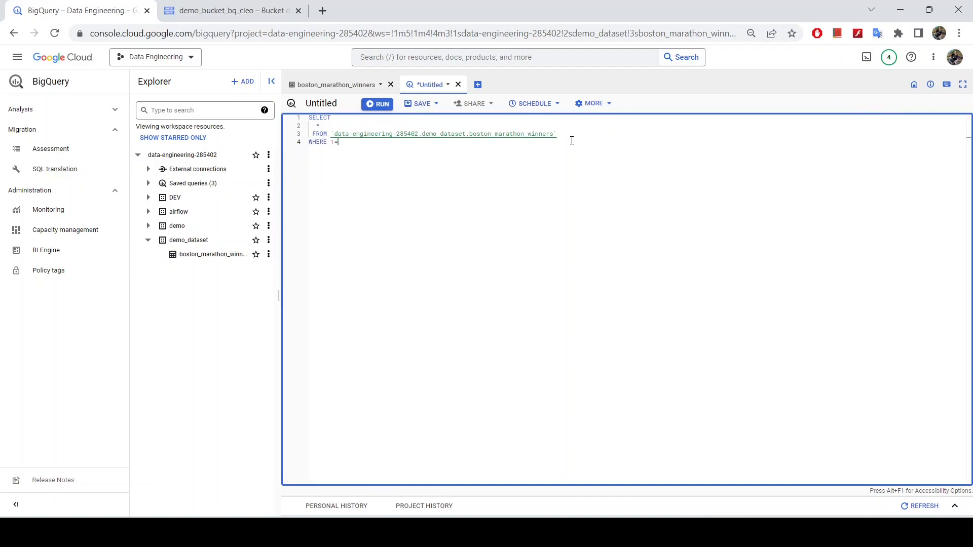
type("1   AND")
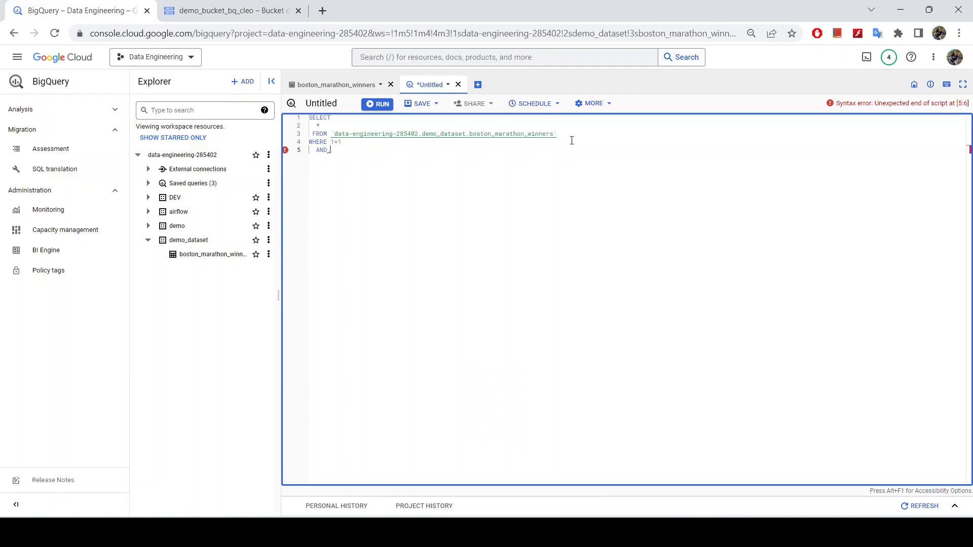
- Complete the AND condition as Country = 'Kenya'
type("coun")
key("BackSpace")
key("BackSpace")
key("BackSpace")
key("BackSpace")
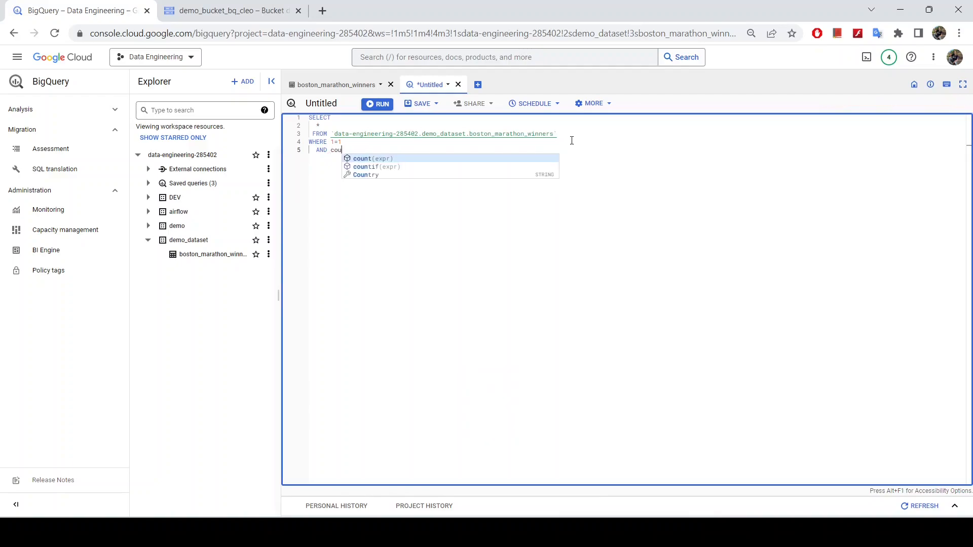
key("Caps_Lock")
type("C")
key("Caps_Lock")
type("ountry")
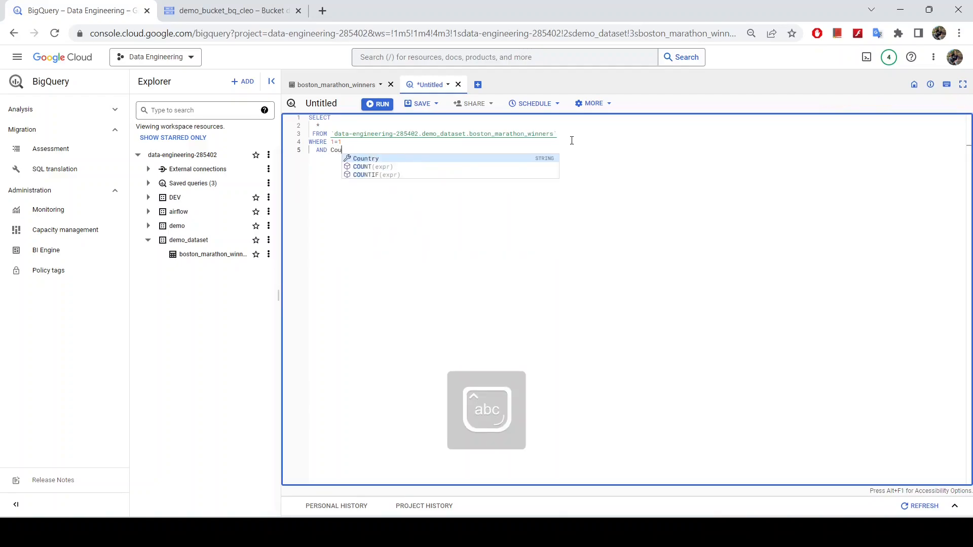
key("Caps_Lock")
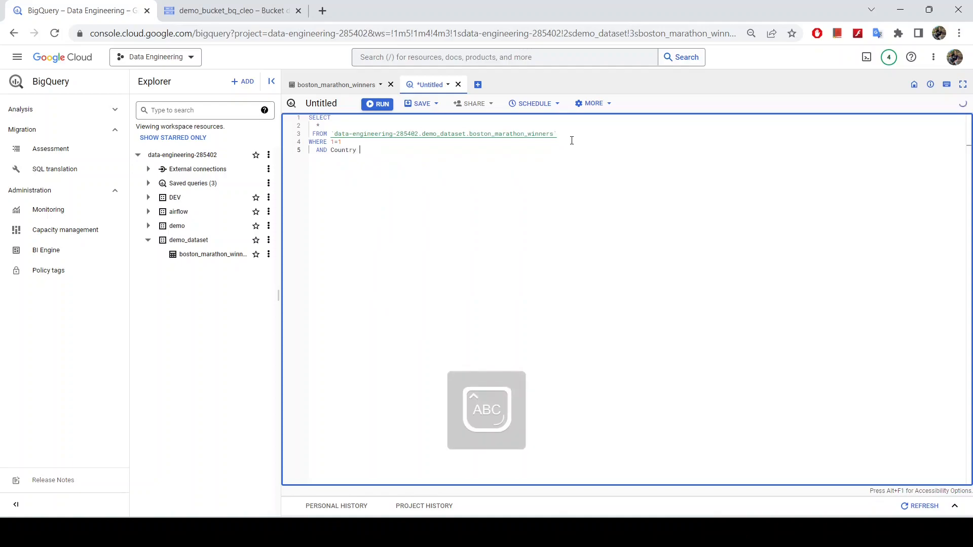
type("=")
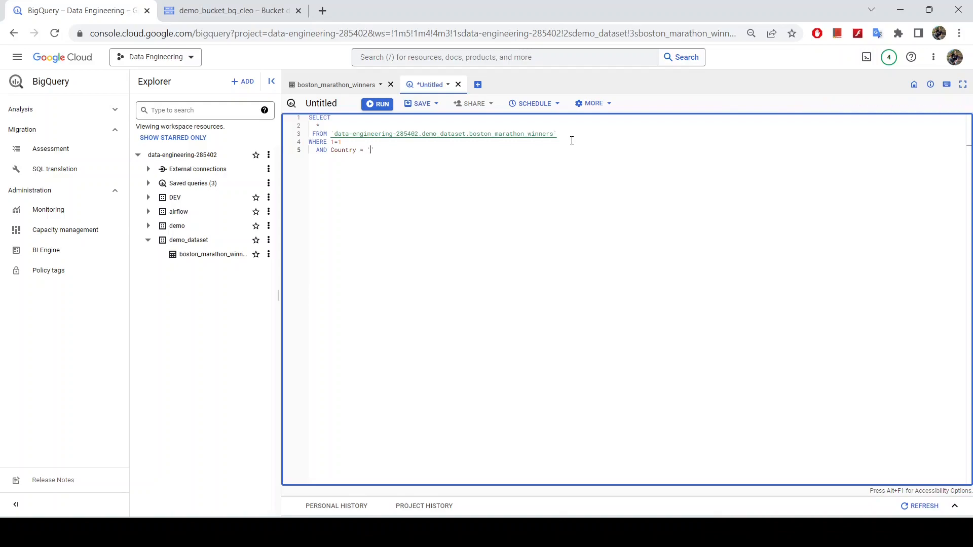
key("Caps_Lock")
type("'k")
key("Caps_Lock")
type("ENYA")
key("BackSpace")
key("BackSpace")
key("BackSpace")
key("BackSpace")
key("BackSpace")
key("Caps_Lock")
type("Kenya")
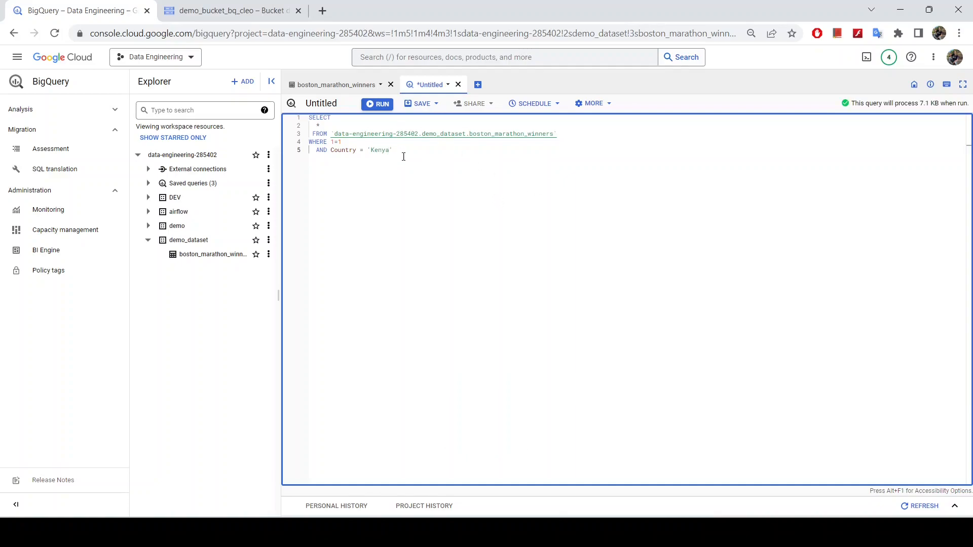
- End the query with a new line reading ORDER BY Year DESC;
key("Return")
key("Caps_Lock")
type("ORDER")
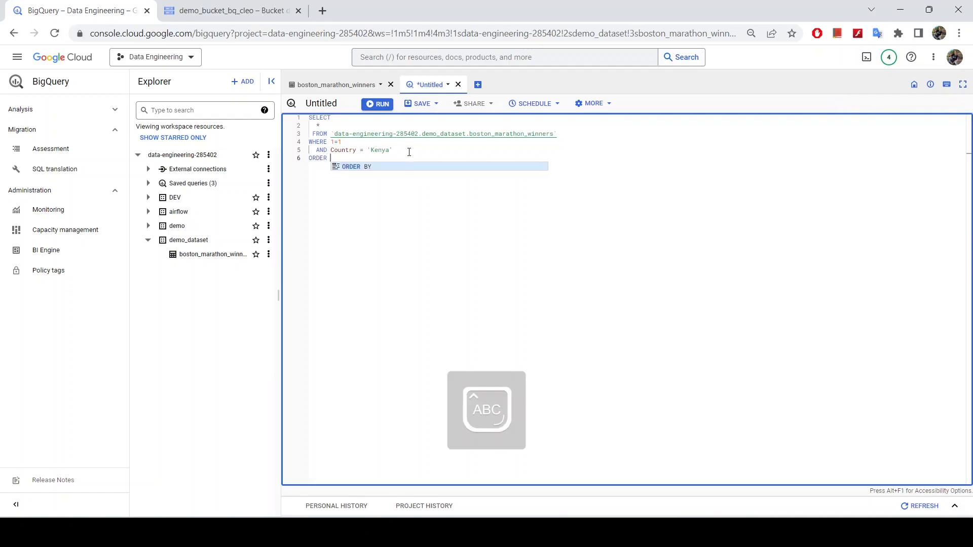
type(" BY Y")
key("Caps_Lock")
type("ea")
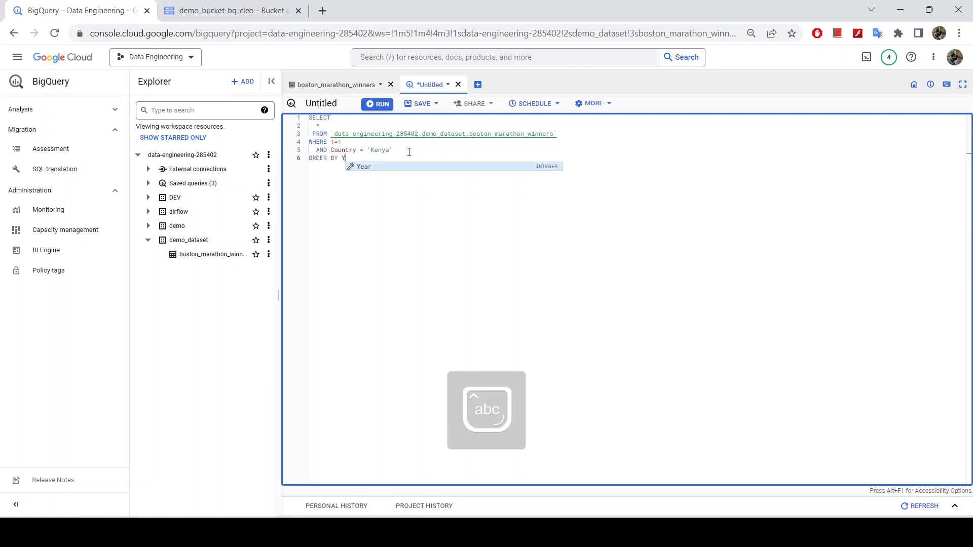
type("r")
key("Caps_Lock")
type("DES")
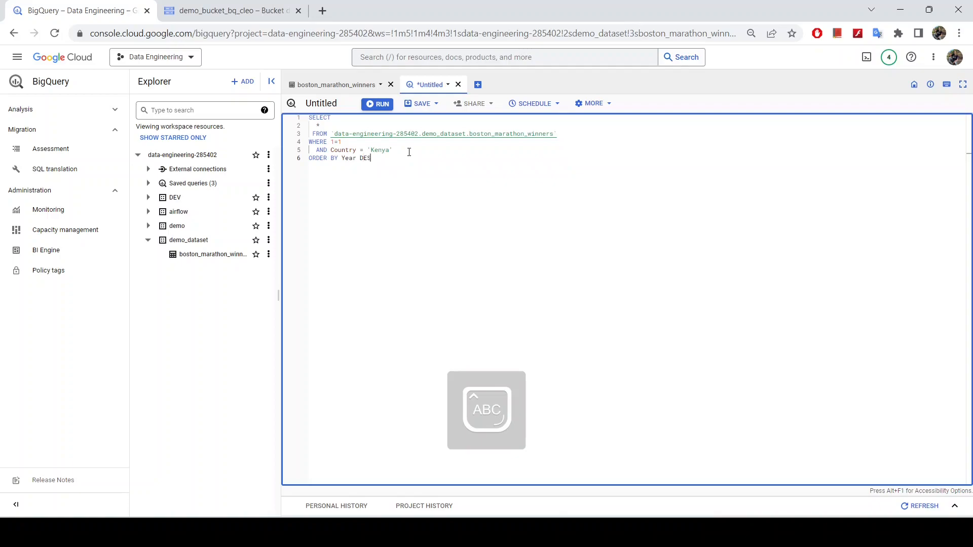
type("C;")
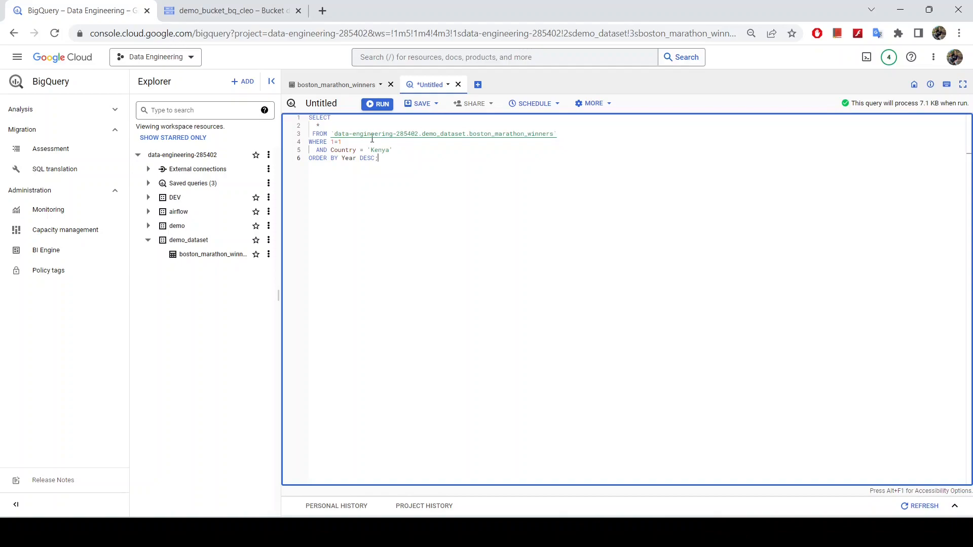
- Run the query, enlarge its results area upward and narrow the Explorer pane
left_click(385, 105)
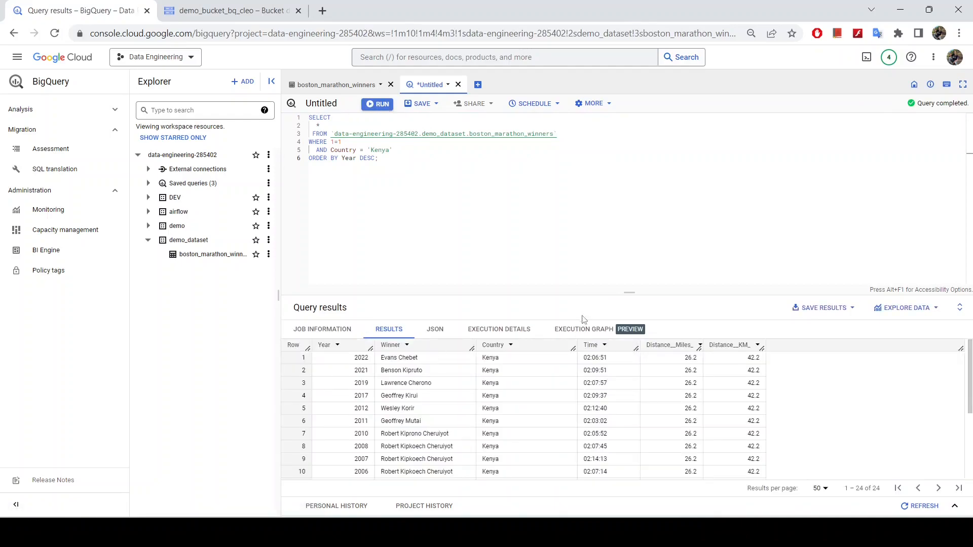
left_click_drag(629, 293, 584, 193)
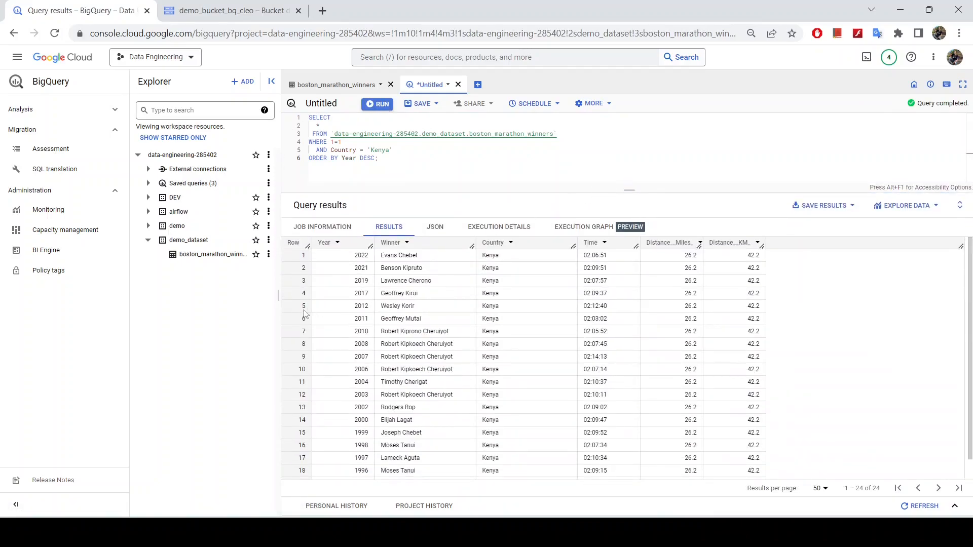
left_click_drag(278, 299, 254, 300)
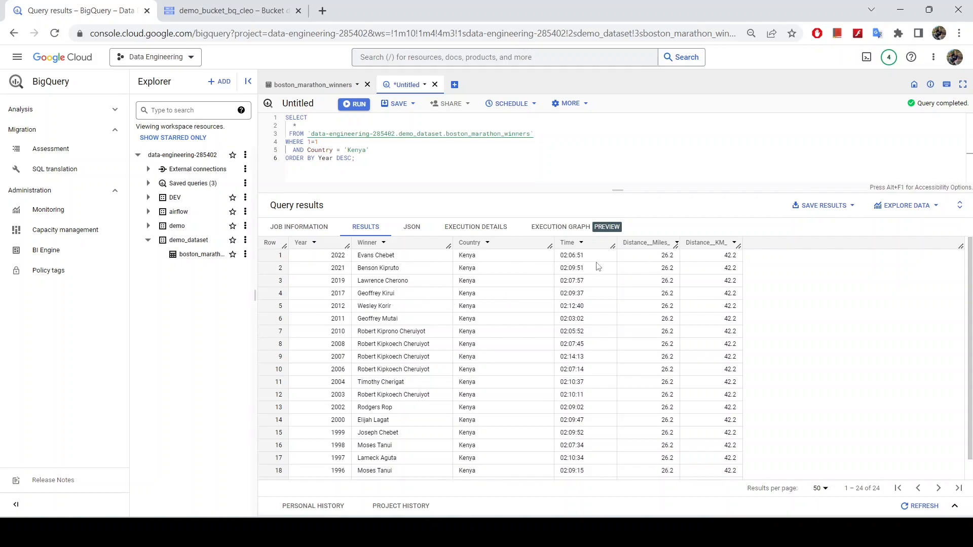
- Examine the years, winners and finishing times in the query results, including the repeated winners
left_click_drag(589, 255, 561, 264)
left_click_drag(400, 268, 362, 275)
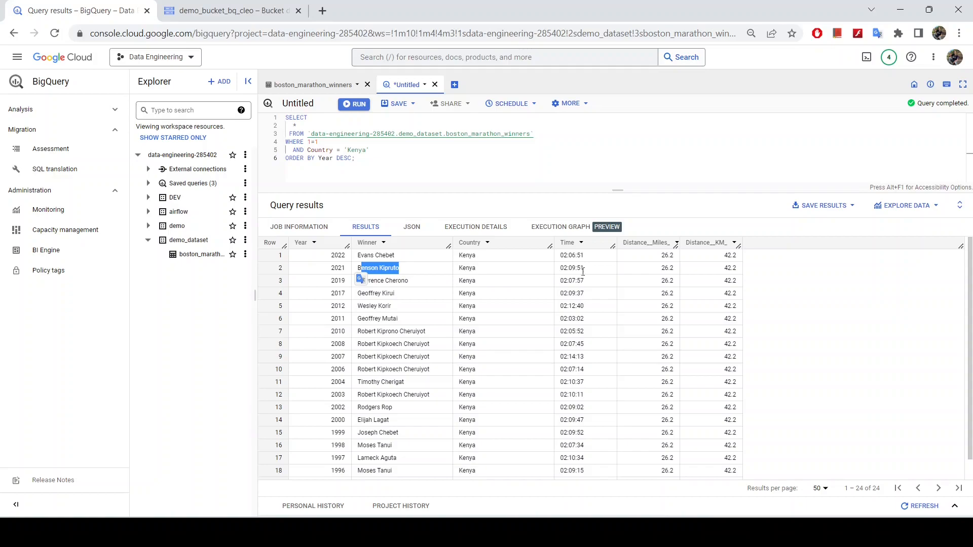
left_click(424, 288)
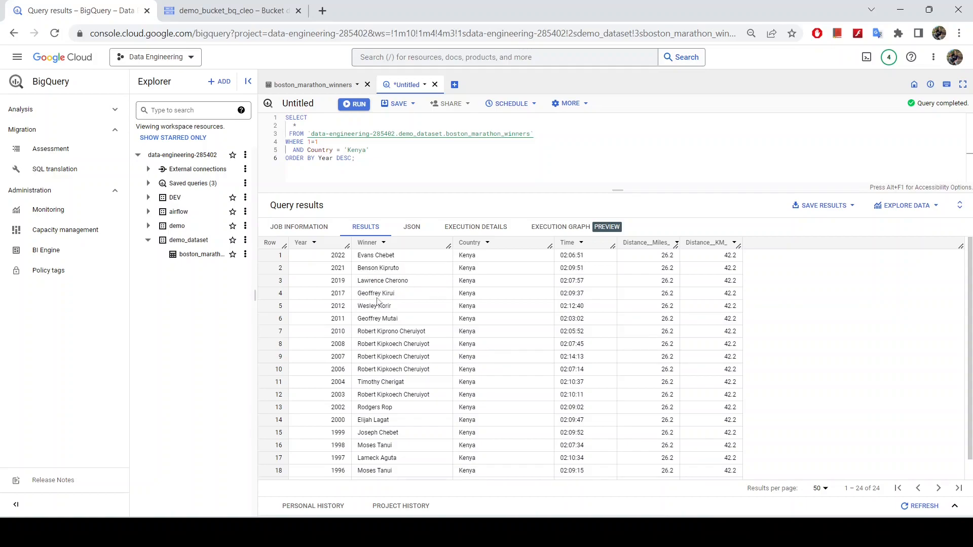
left_click_drag(330, 255, 347, 284)
left_click(345, 257)
left_click_drag(359, 331, 377, 344)
left_click(376, 357)
left_click_drag(358, 335, 411, 368)
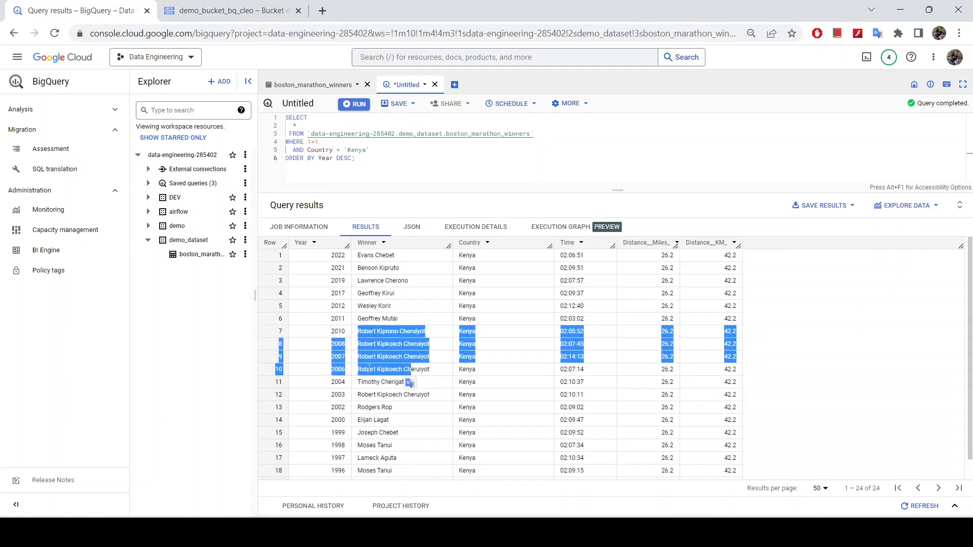
left_click(383, 370)
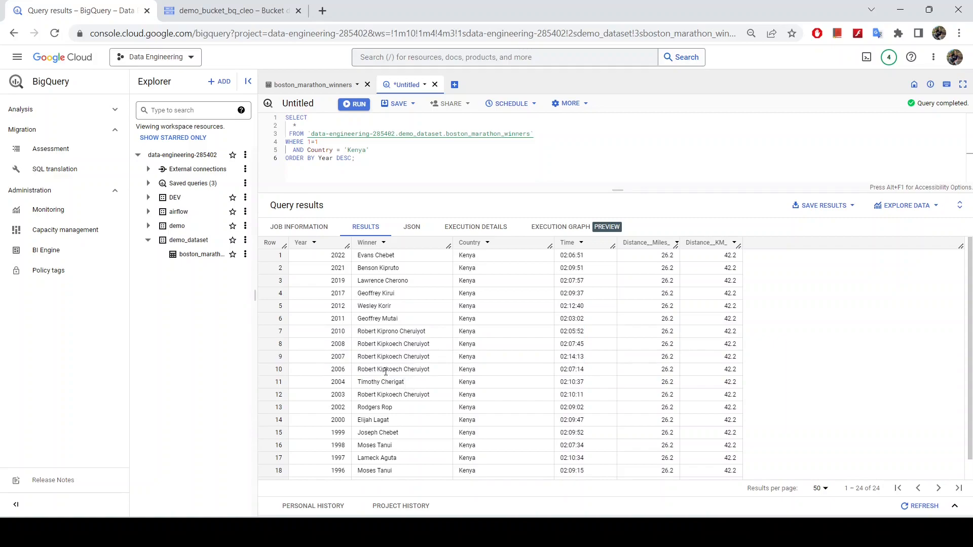
- Examine the Kenyan winners down to the earliest year in the query results, highlighting the repeated names
left_click(374, 338)
left_click(348, 345)
scroll(491, 389, "down", 2)
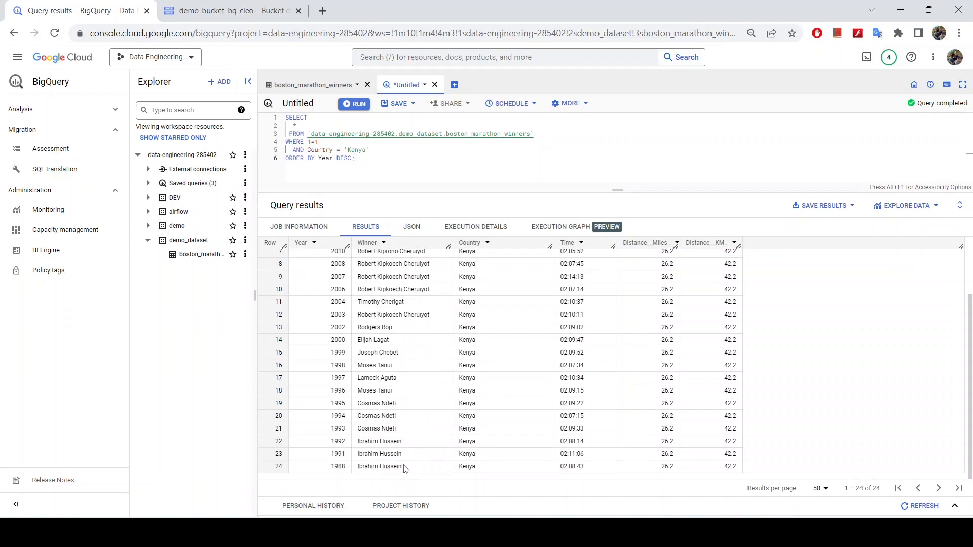
left_click_drag(411, 471, 369, 431)
left_click(405, 389)
left_click_drag(393, 378, 375, 327)
scroll(375, 328, "up", 2)
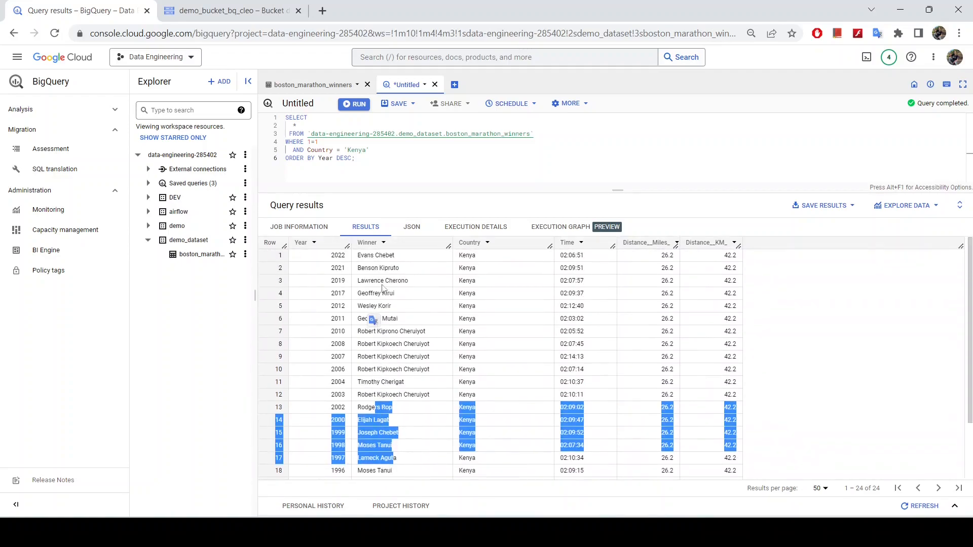
left_click(770, 355)
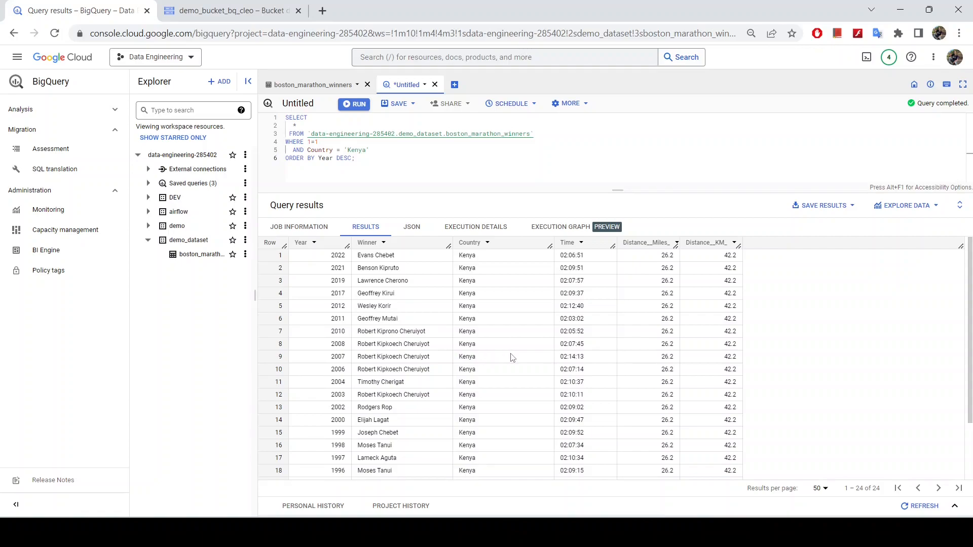
- Widen the Distance__Miles_ and Distance__KM_ columns of the query results
left_click_drag(677, 242, 704, 243)
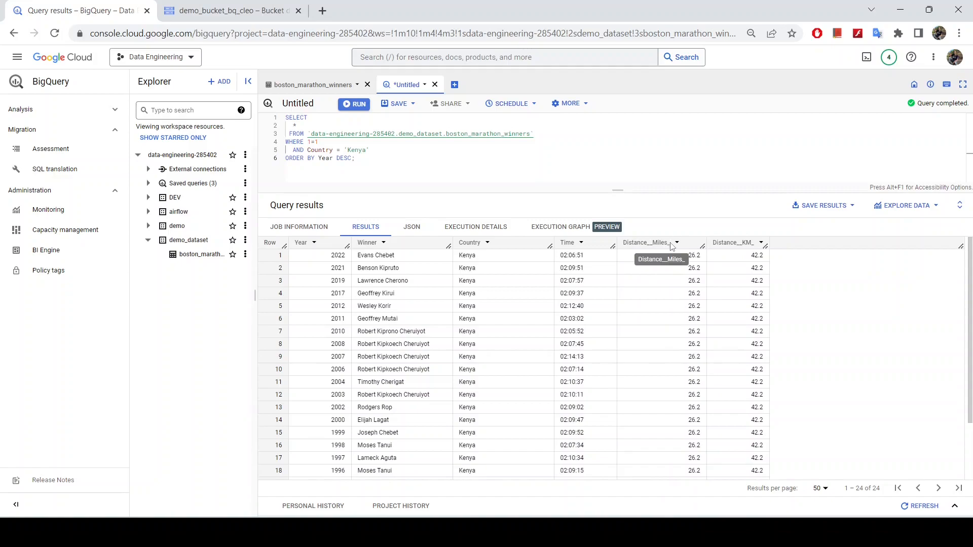
left_click_drag(765, 246, 790, 247)
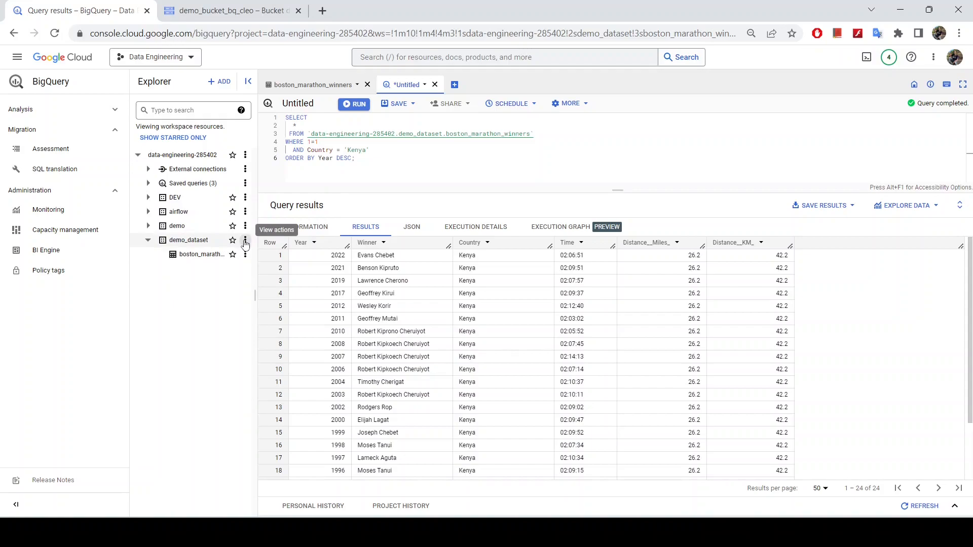
- Start creating another table in demo_dataset with Google Cloud Storage as its source
left_click(246, 244)
left_click(278, 341)
left_click(413, 115)
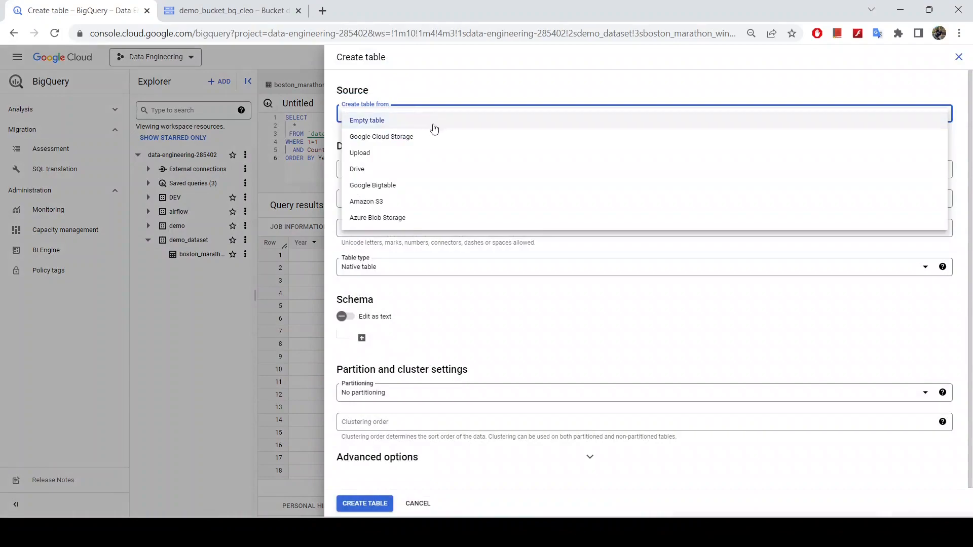
left_click(400, 138)
- Choose boston_marathon_winners.csv from the demo_bucket_bq_cleo bucket as the table's source file
left_click(912, 143)
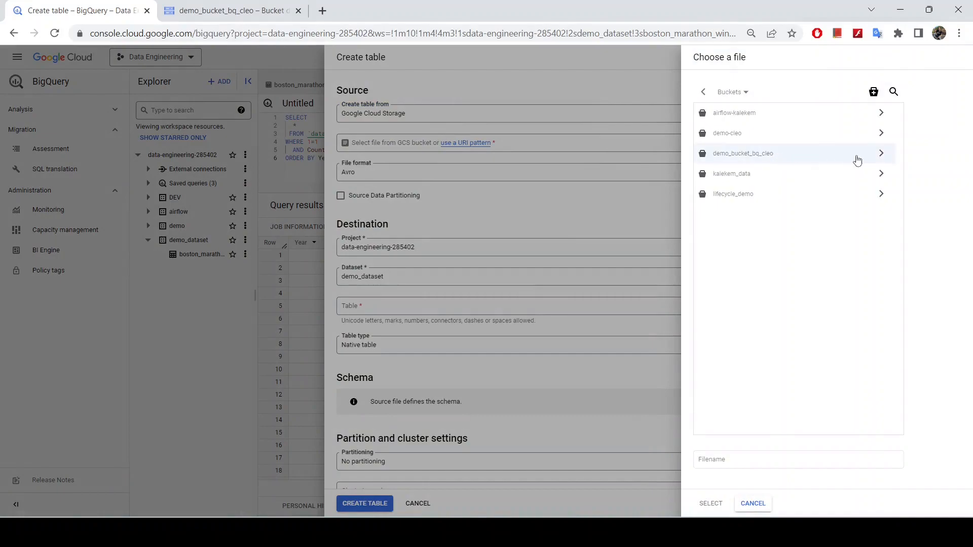
left_click(882, 154)
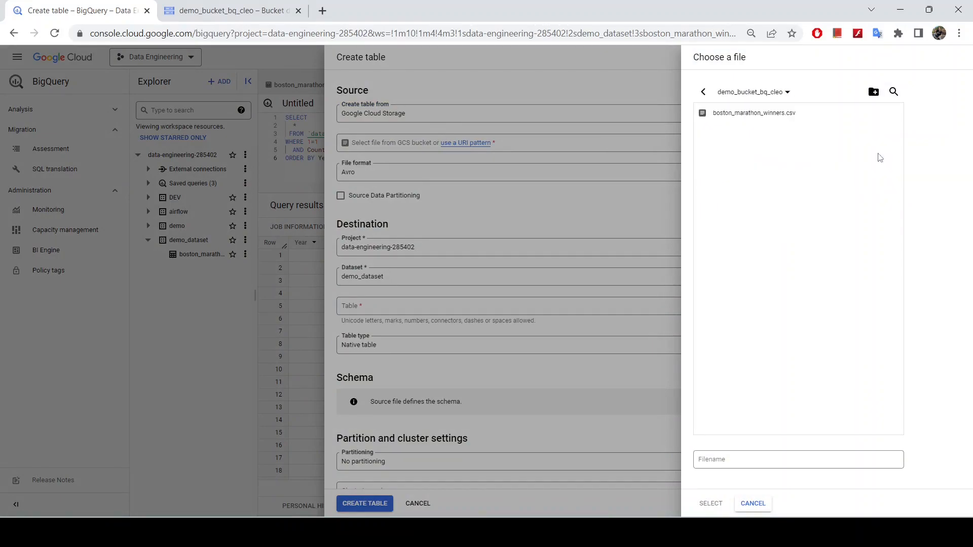
left_click(744, 113)
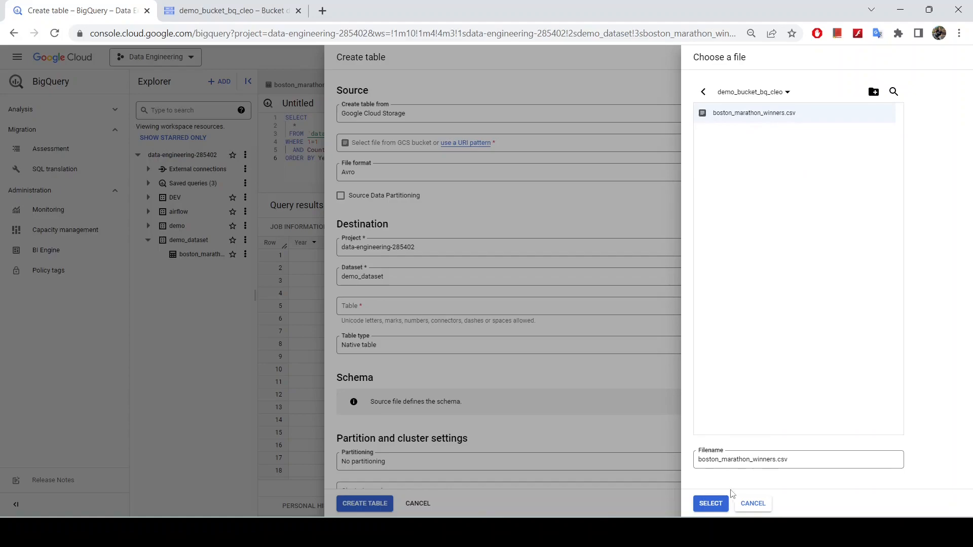
left_click(710, 504)
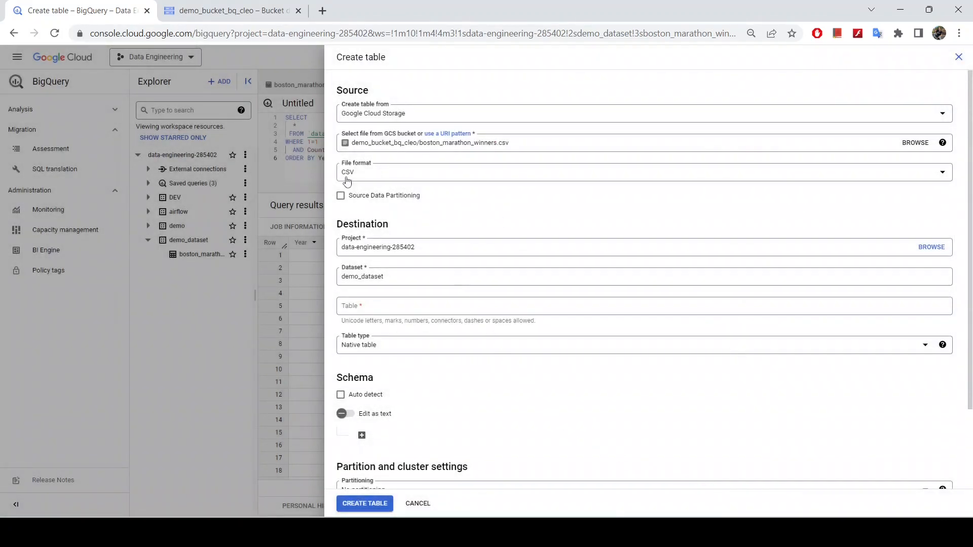
- Name the destination table marathon_winners
left_click(358, 310)
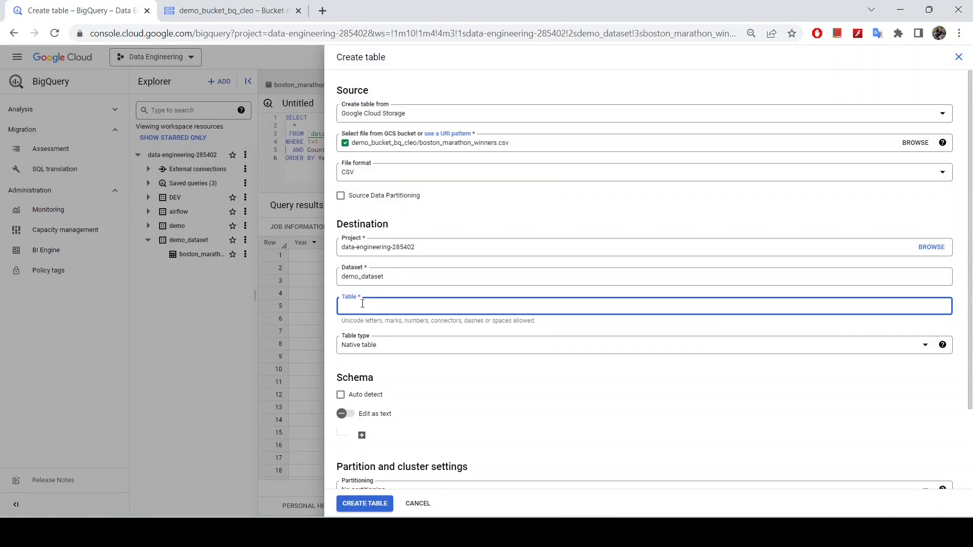
key("BackSpace")
key("BackSpace")
key("Caps_Lock")
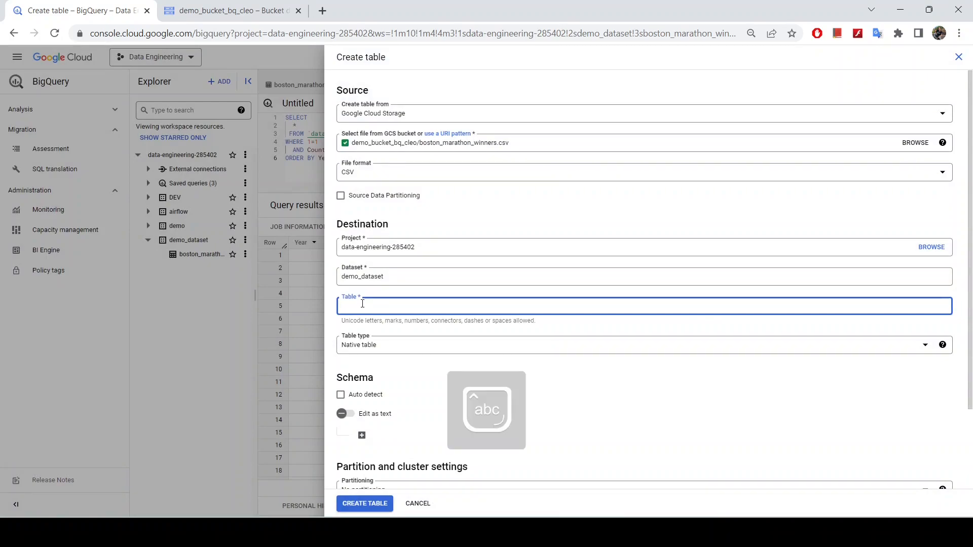
type("marathon_winners")
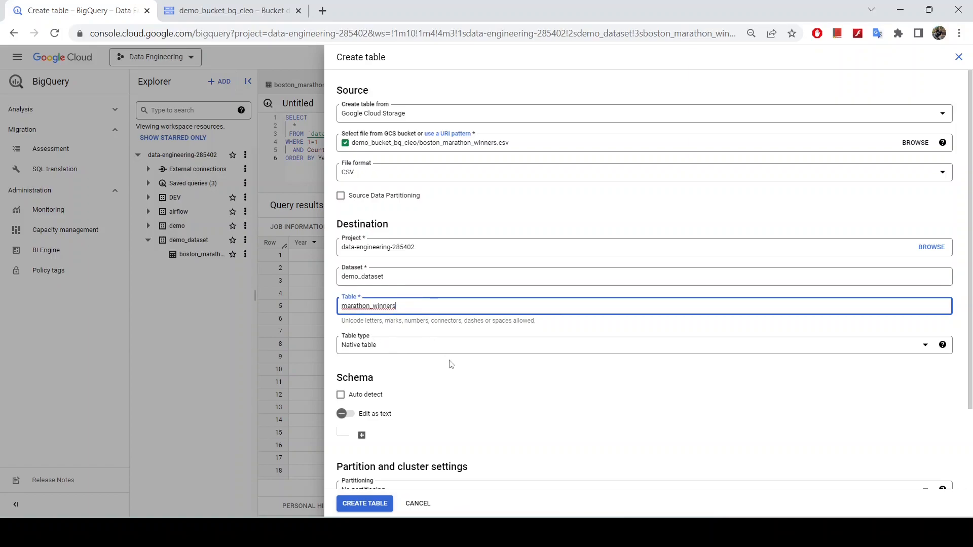
- Switch the table's schema definition to Edit as text and place the cursor in its empty editor
scroll(462, 380, "down", 1)
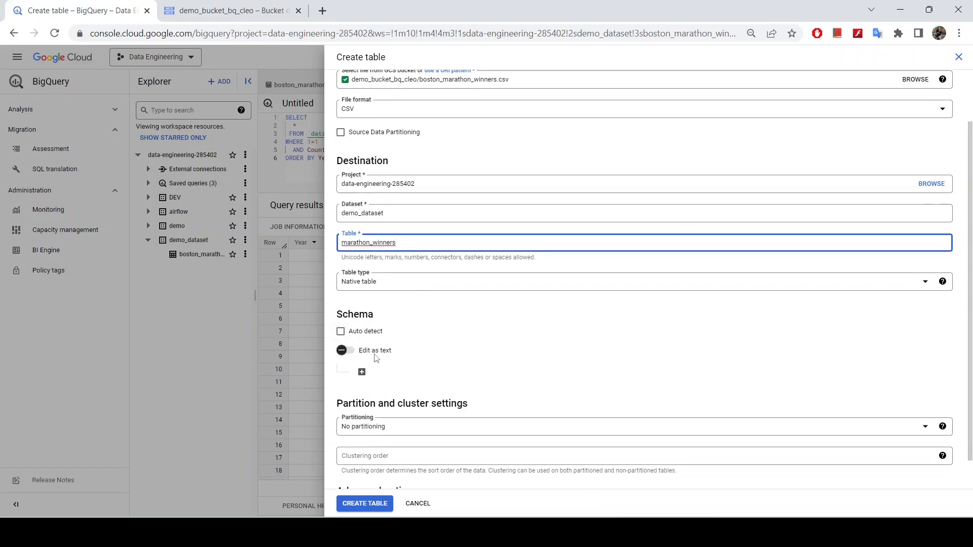
left_click(349, 353)
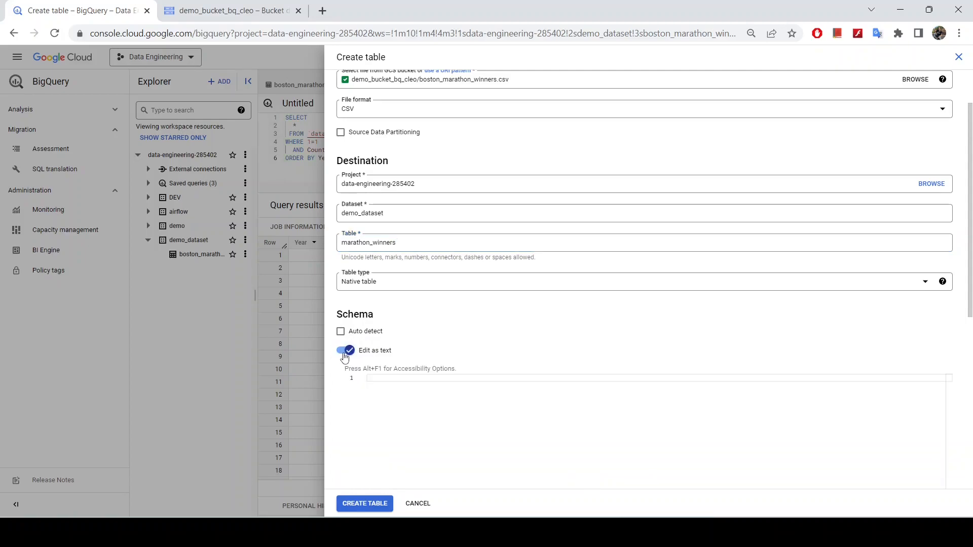
left_click(394, 380)
- Search the web for "bigquery schema definition" in a new browser tab and open Google Cloud's "Specifying a schema" page
left_click(322, 10)
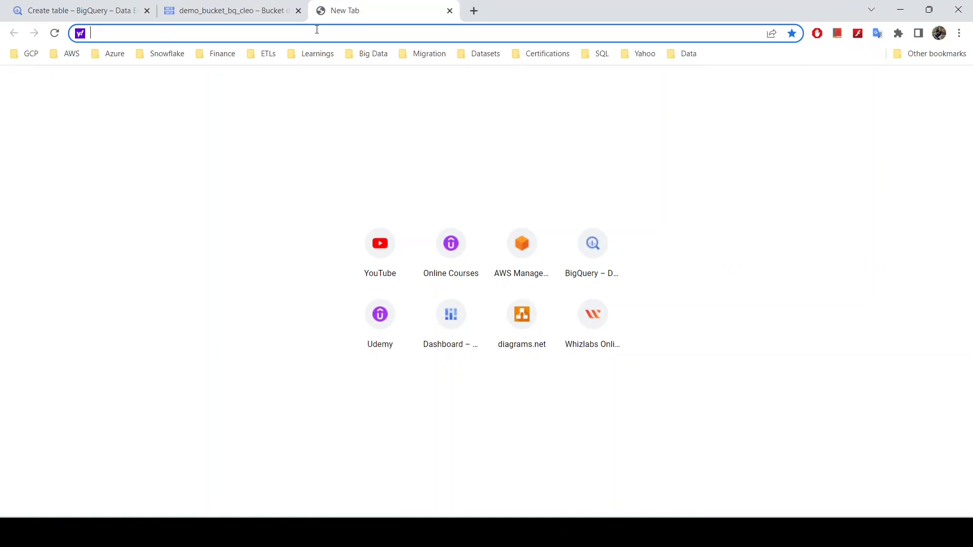
type("big")
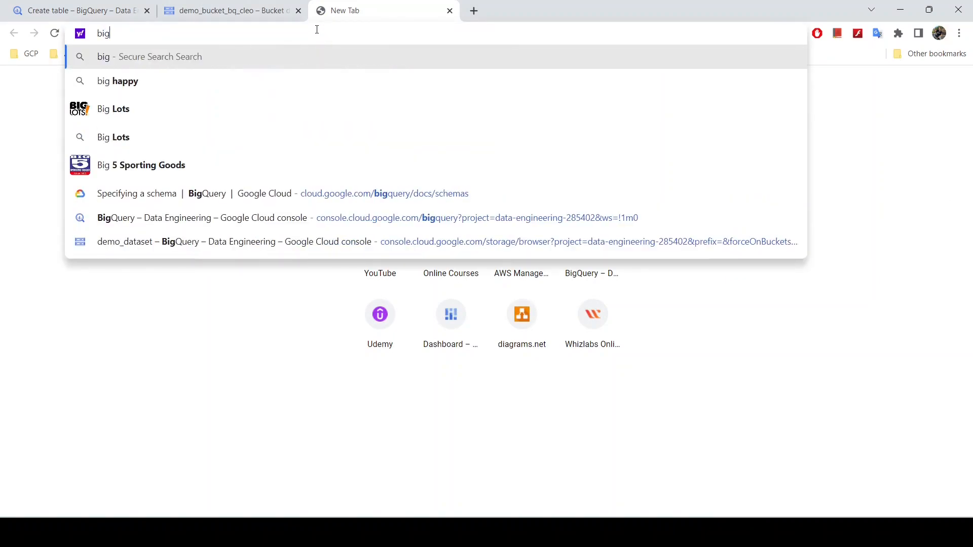
type("query ")
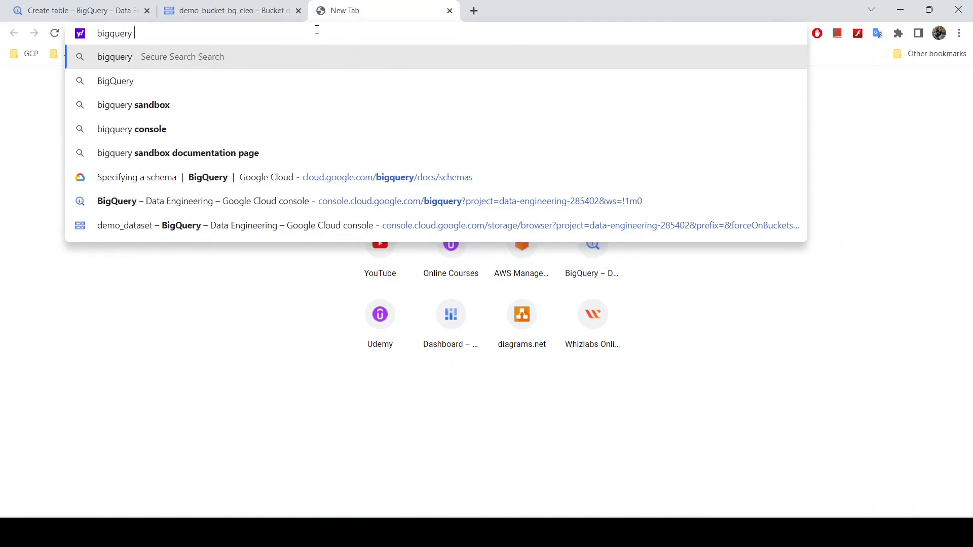
type("schema ")
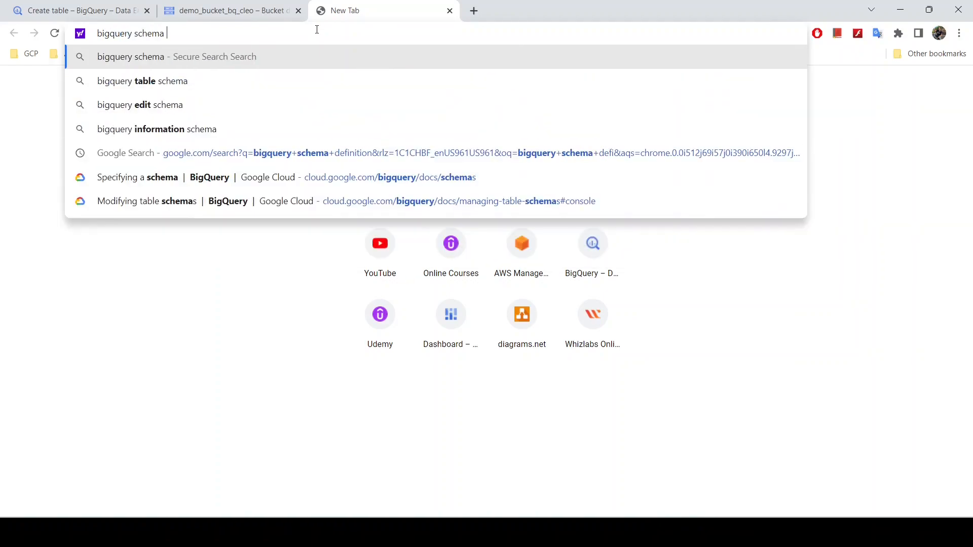
type("definitio")
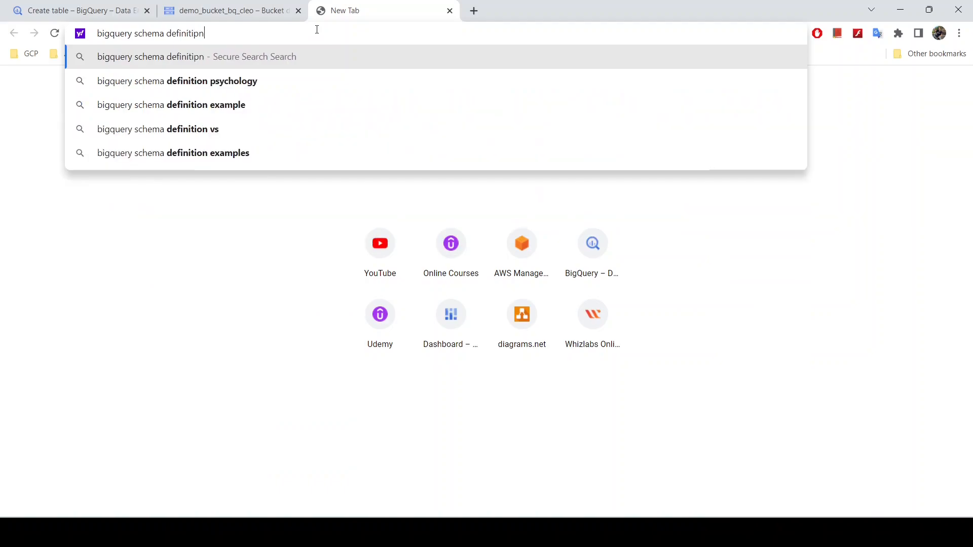
type("n")
key("Return")
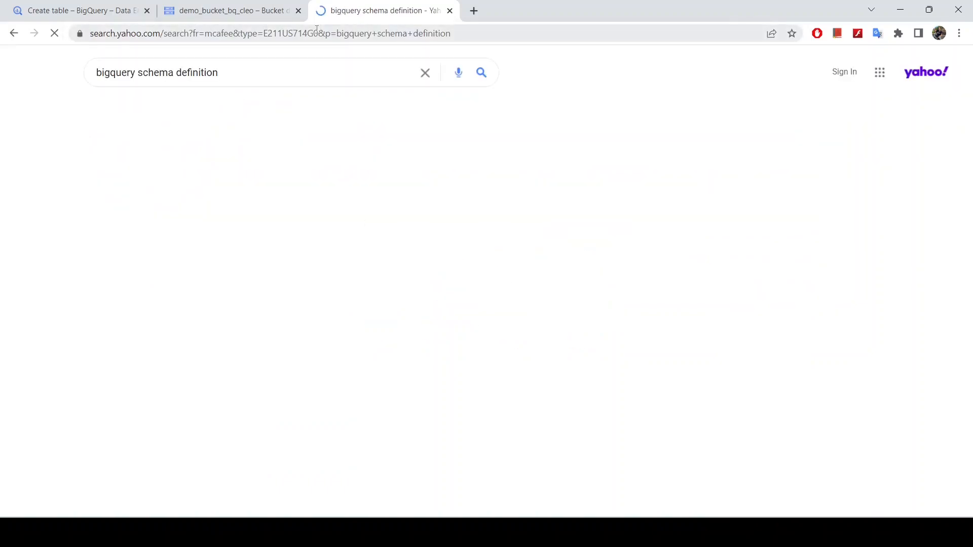
scroll(275, 275, "down", 5)
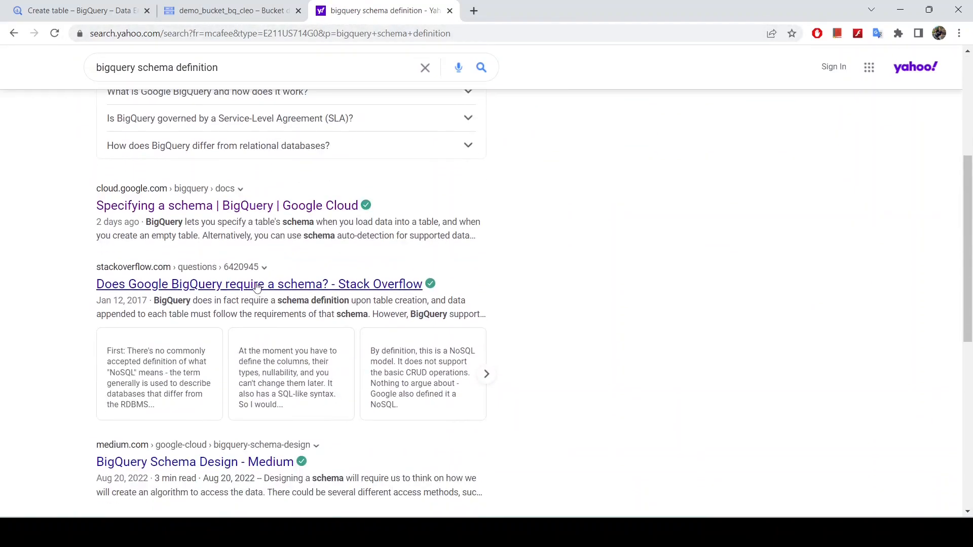
left_click(204, 206)
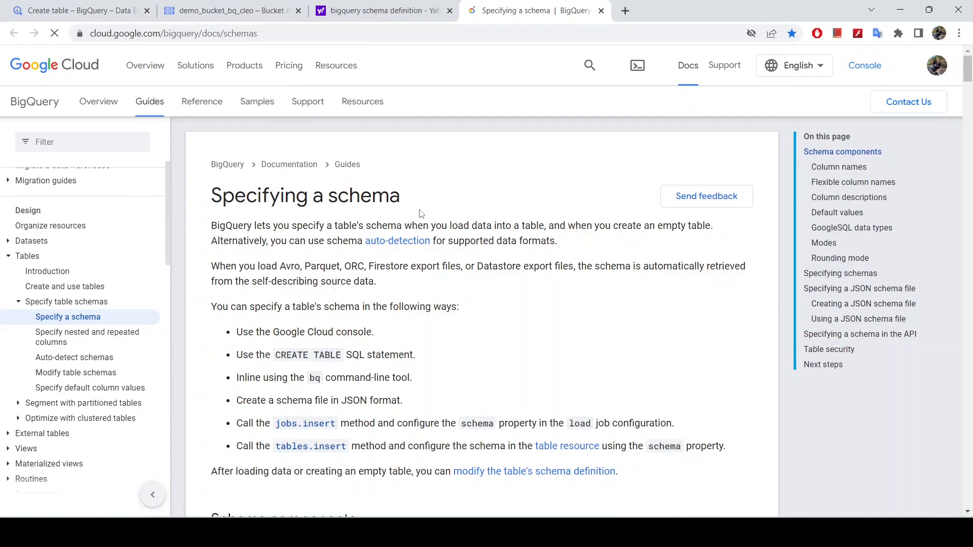
- Examine the documentation on creating a JSON schema file, including the name, type, mode and description entries of its sample
scroll(504, 221, "down", 12)
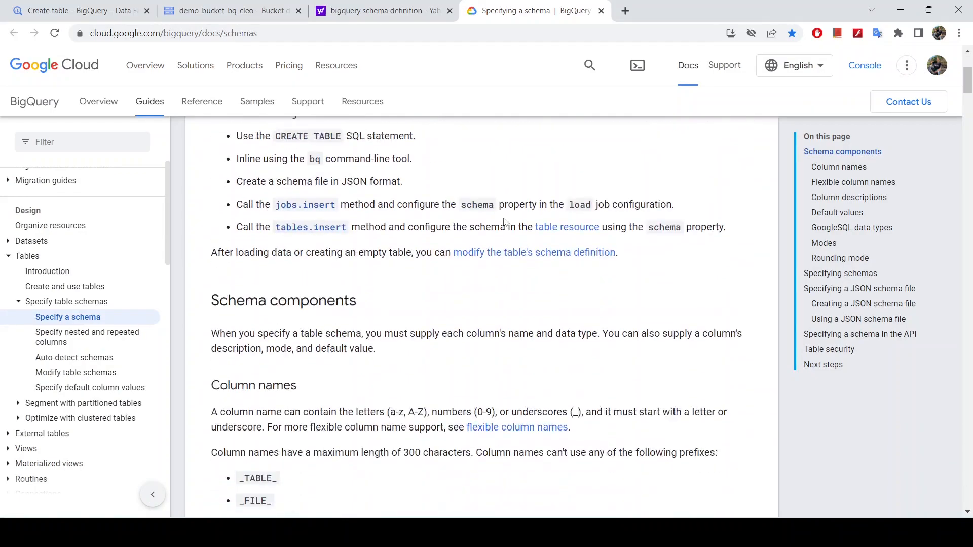
scroll(508, 227, "down", 20)
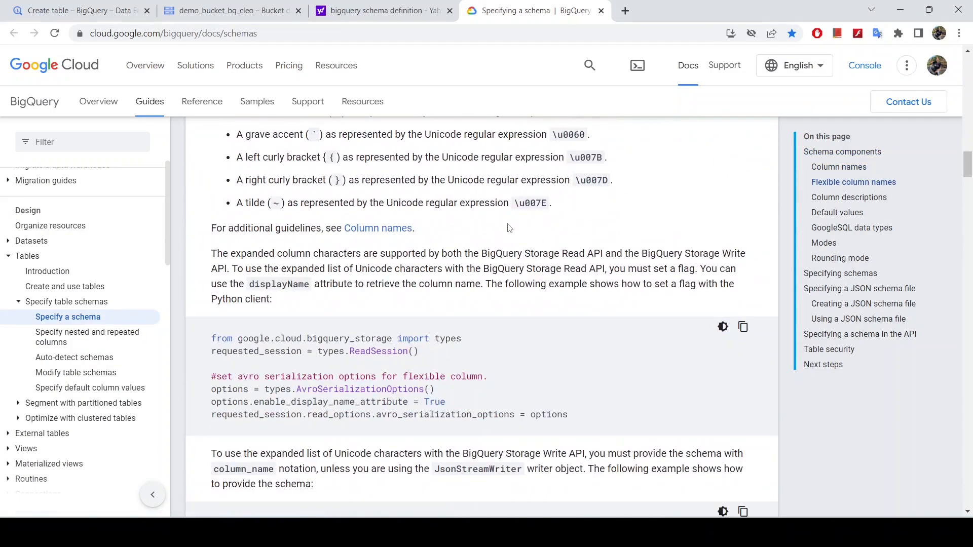
scroll(513, 232, "down", 15)
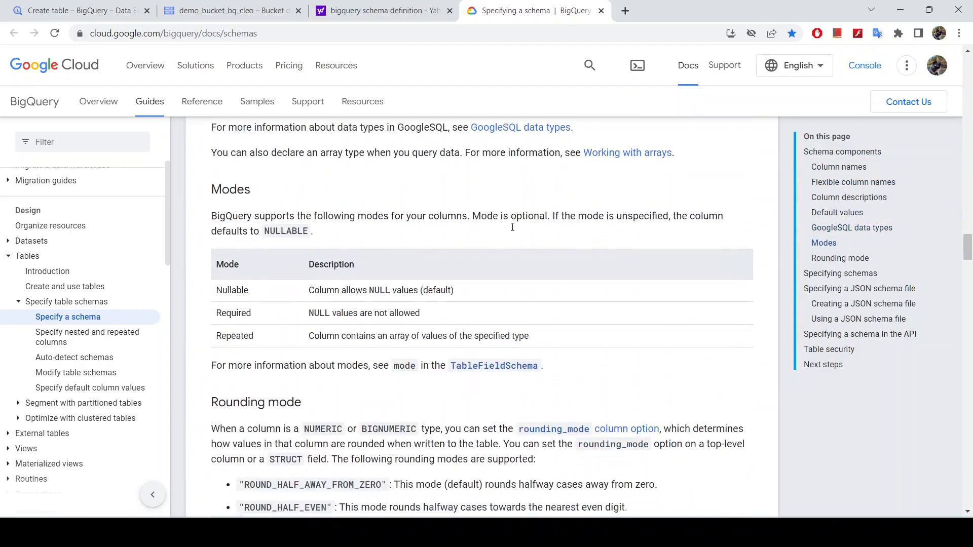
scroll(516, 232, "down", 15)
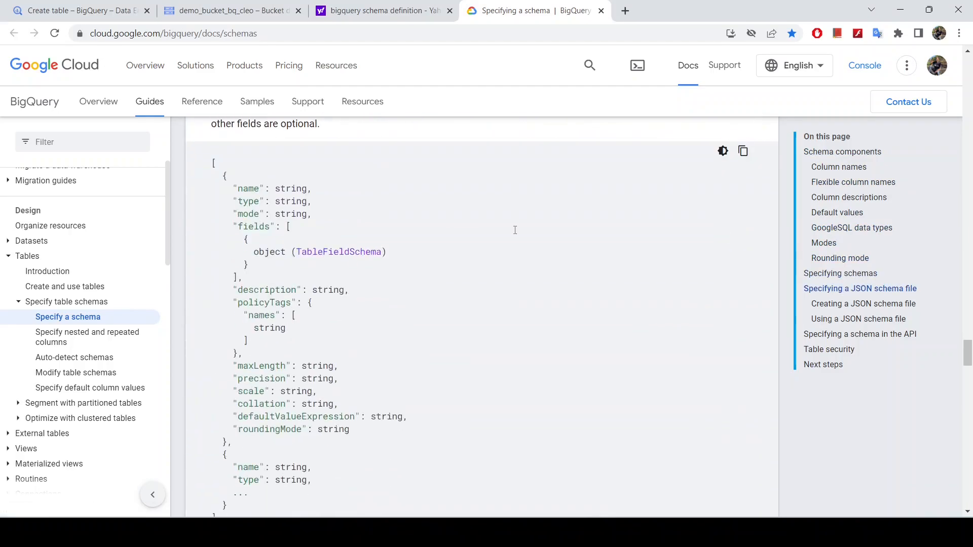
scroll(516, 235, "down", 10)
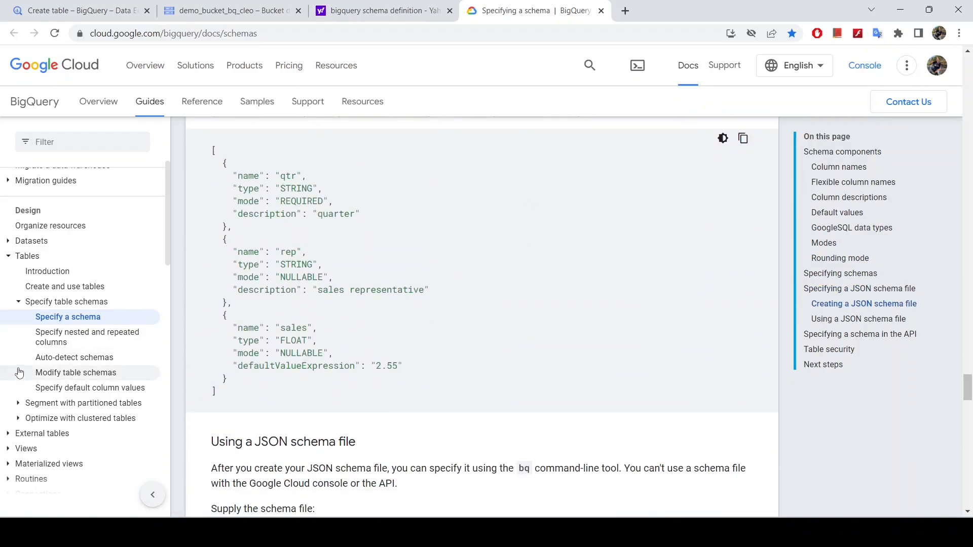
scroll(409, 275, "up", 1)
scroll(410, 275, "up", 12)
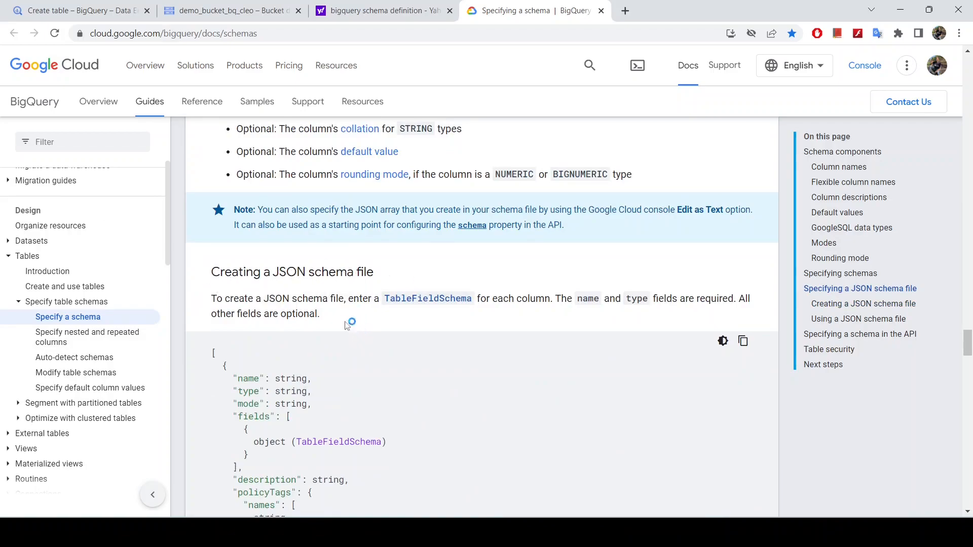
scroll(347, 402, "down", 10)
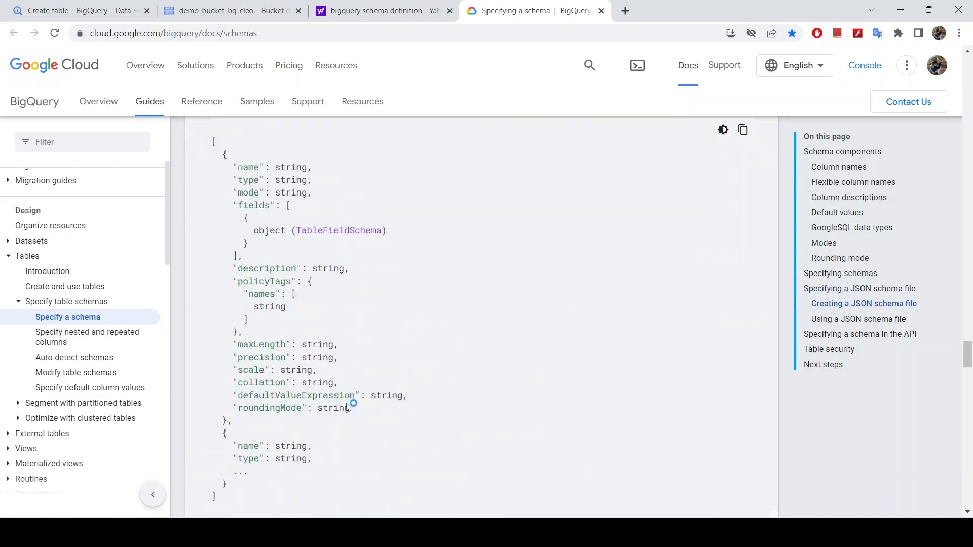
scroll(348, 402, "down", 6)
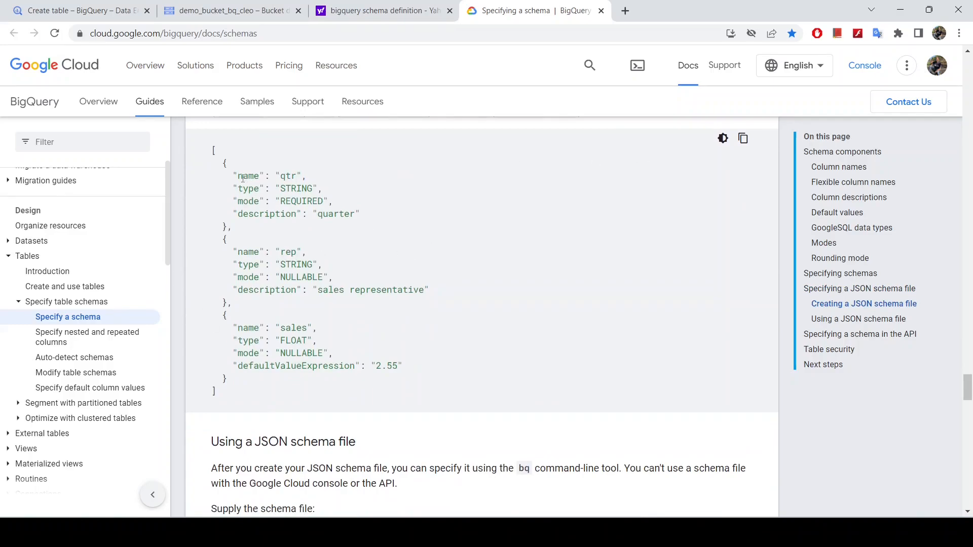
left_click_drag(241, 177, 252, 176)
left_click(252, 177)
left_click_drag(240, 176, 256, 176)
left_click(243, 190)
scroll(307, 363, "down", 4)
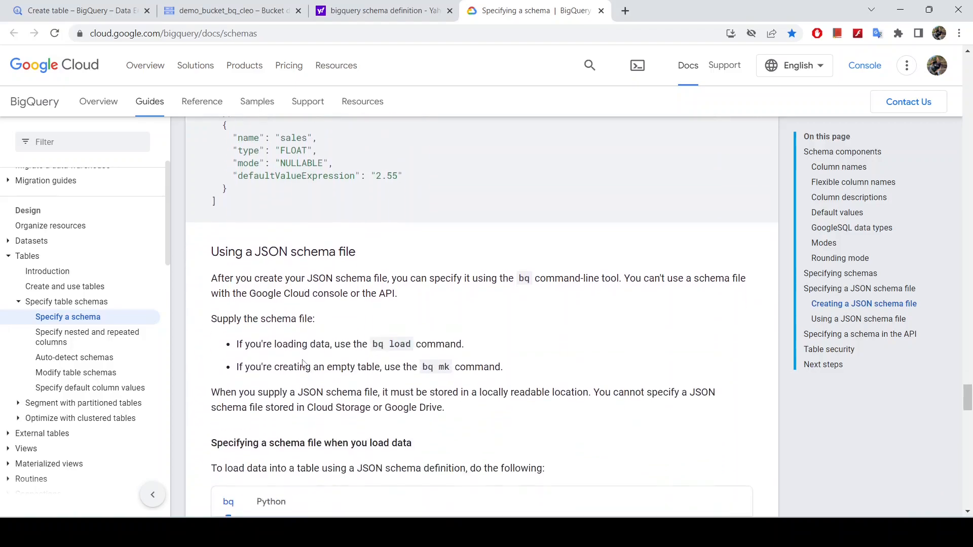
- Copy the sample JSON schema from the documentation and paste it into a new Notepad++ file
scroll(304, 360, "up", 4)
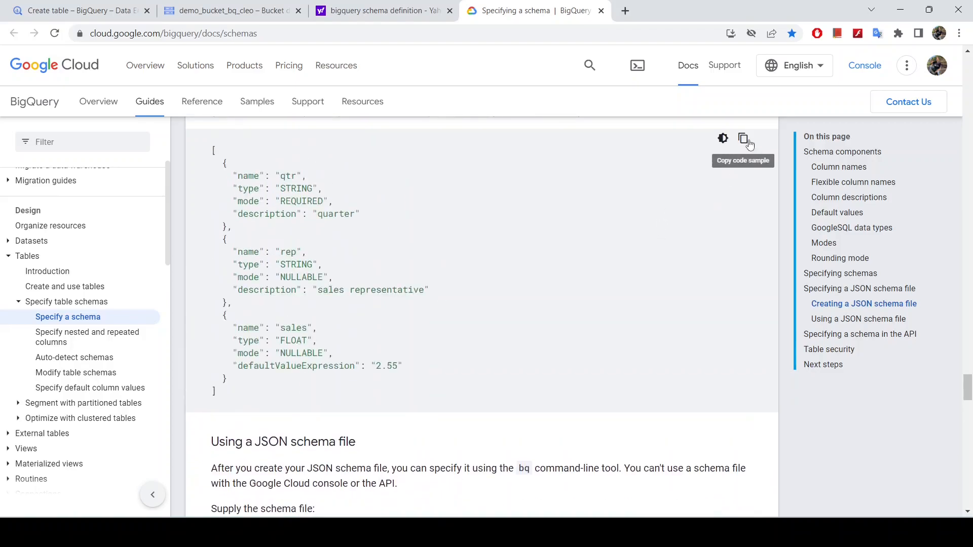
left_click(743, 139)
left_click(412, 531)
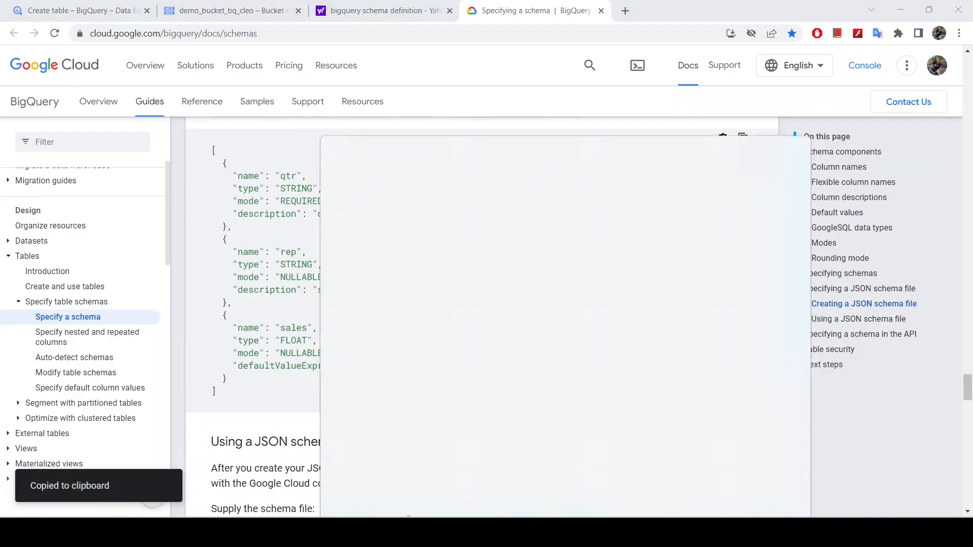
type("note")
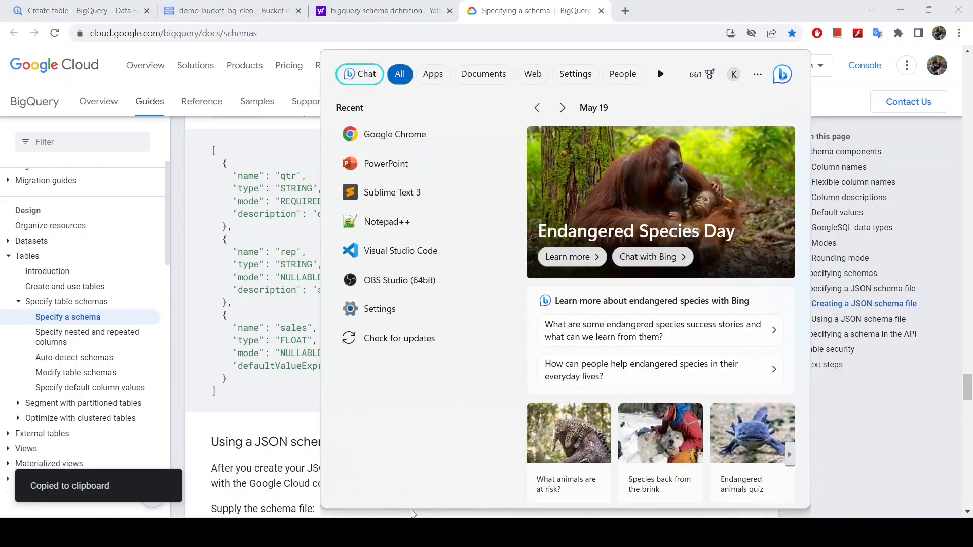
key("Return")
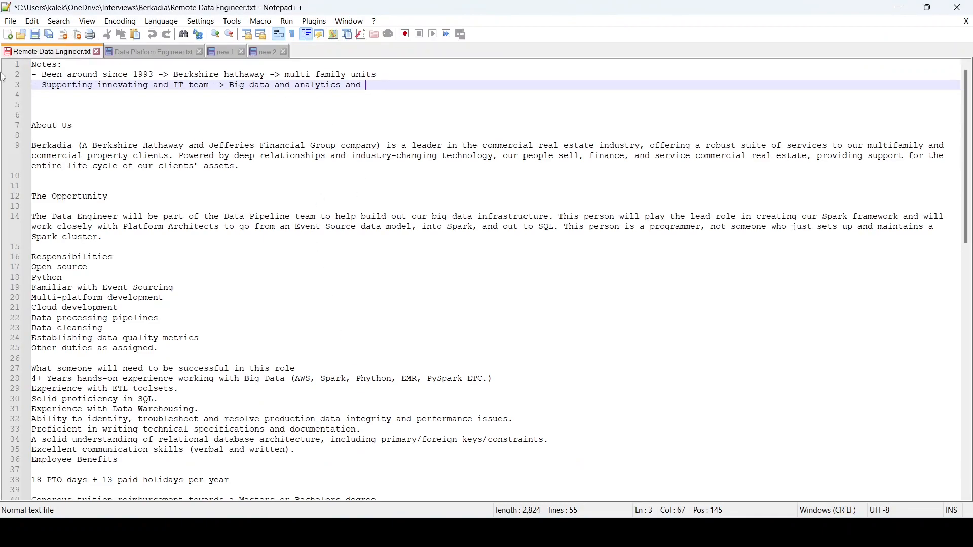
left_click(10, 21)
left_click(25, 34)
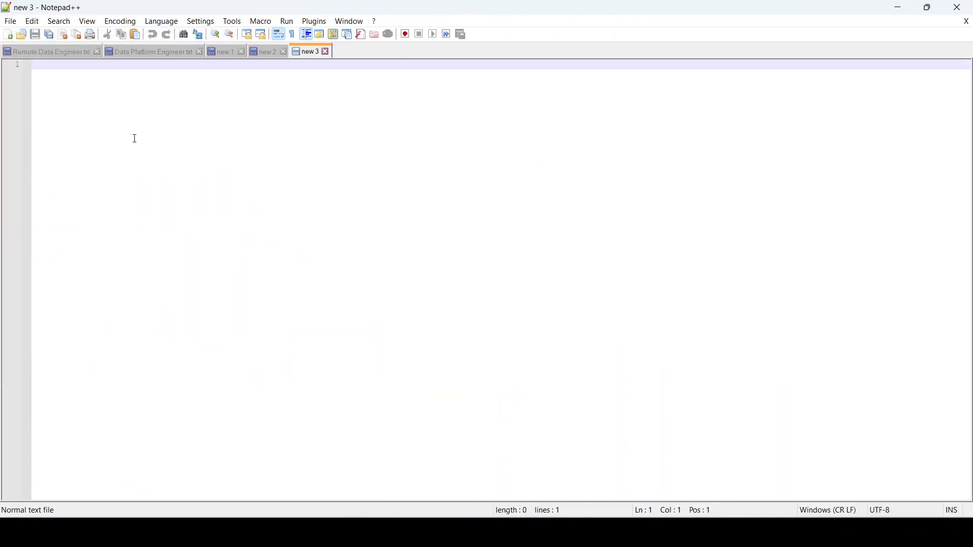
key("ctrl+v")
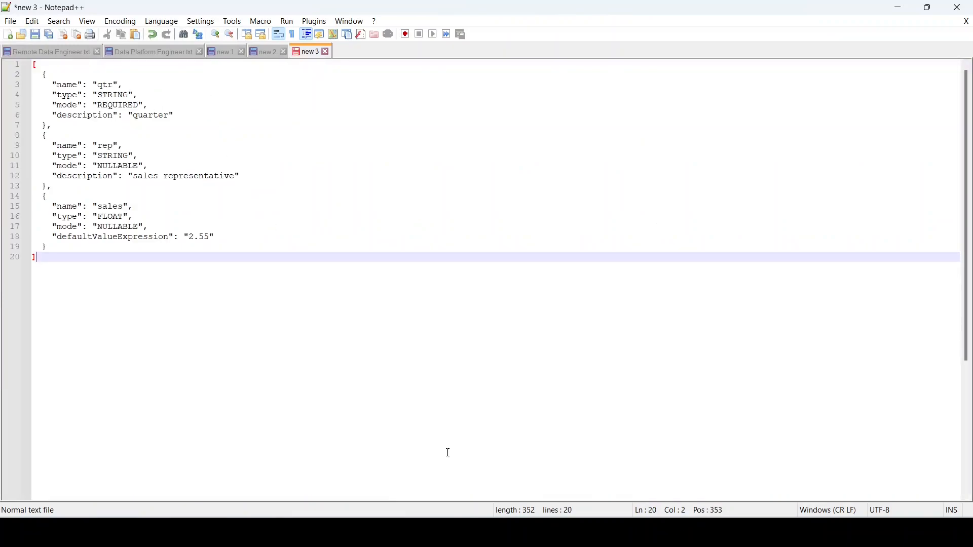
- Return to the browser, download boston_marathon_winners.csv from the demo_bucket_bq_cleo bucket and open it in Excel
left_click(656, 532)
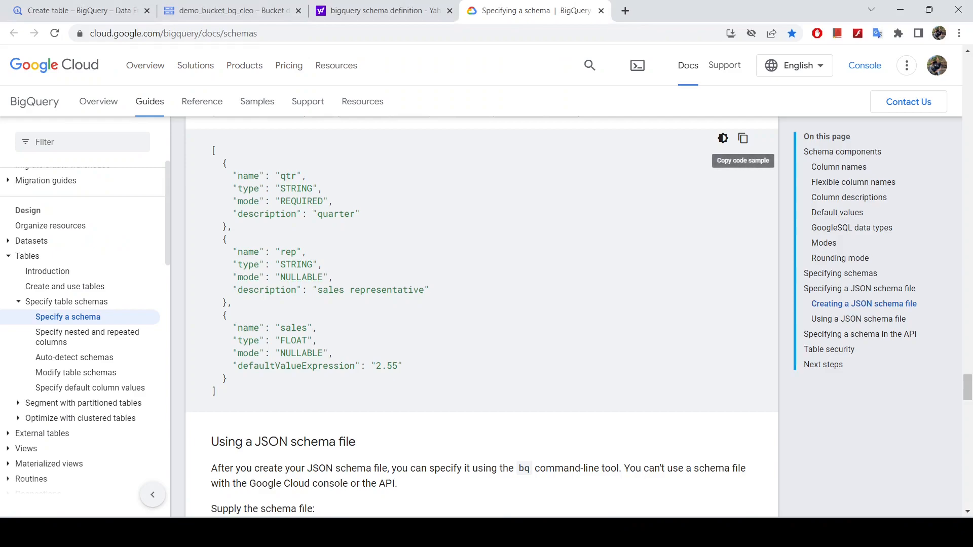
left_click(222, 5)
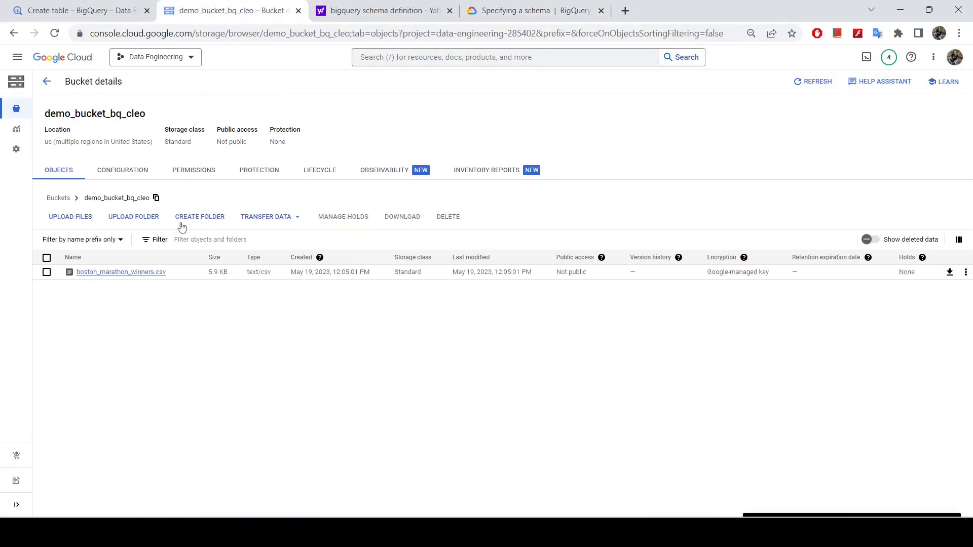
left_click(90, 6)
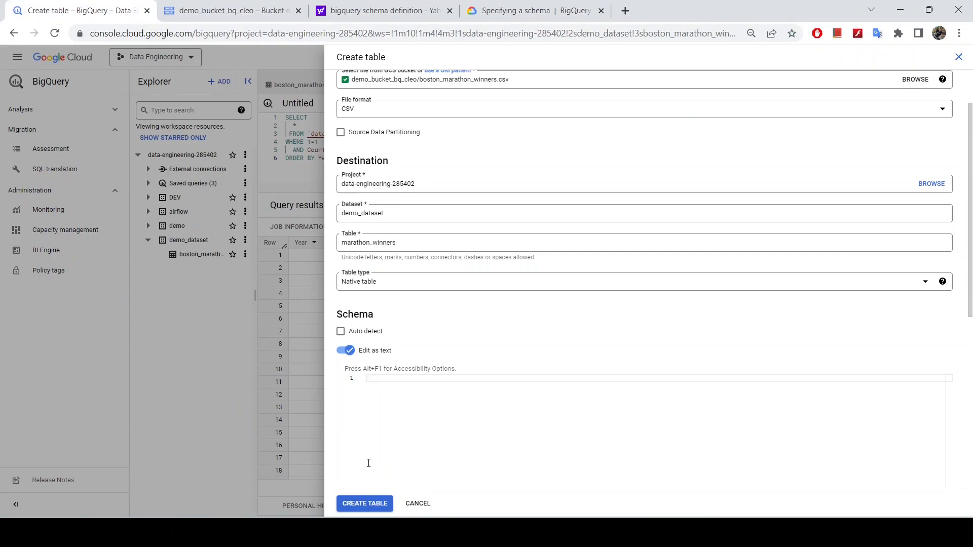
left_click(223, 10)
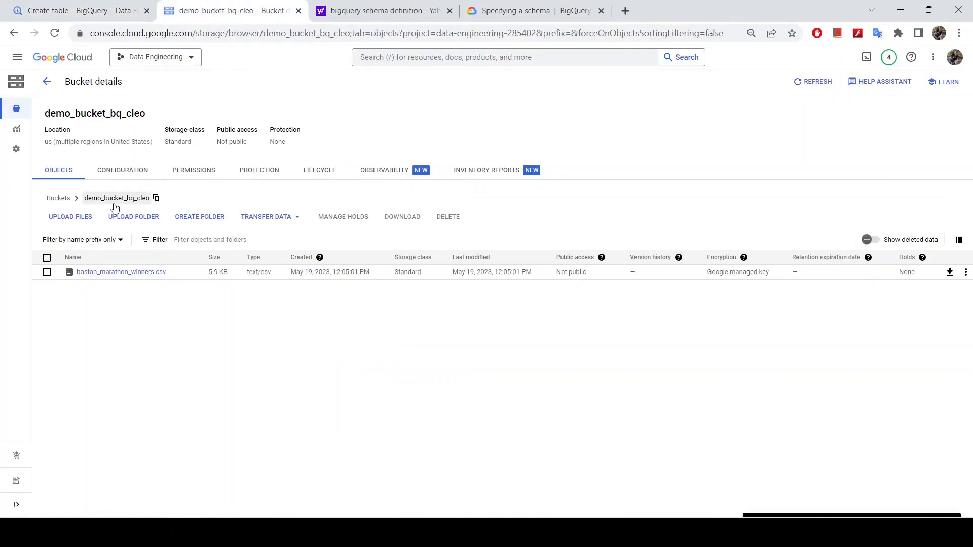
left_click(126, 273)
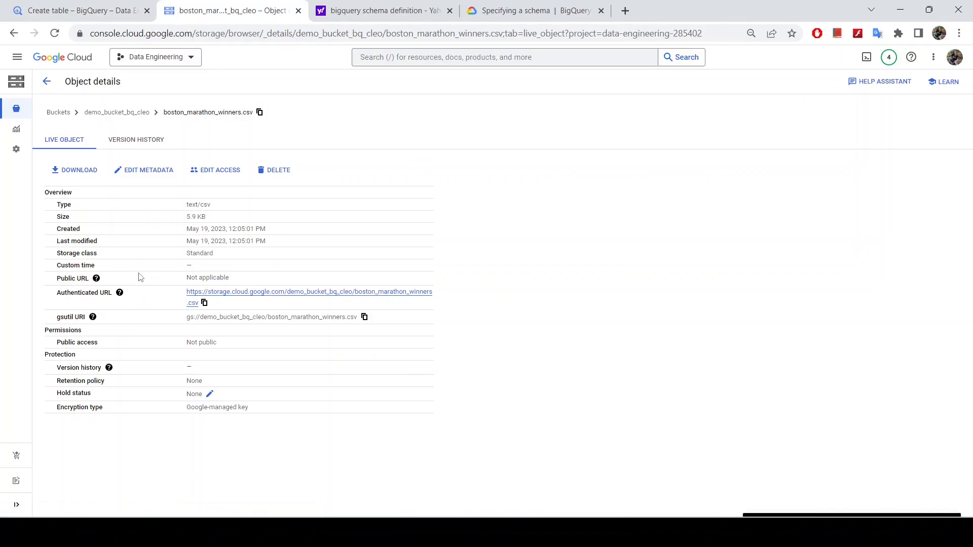
left_click(91, 171)
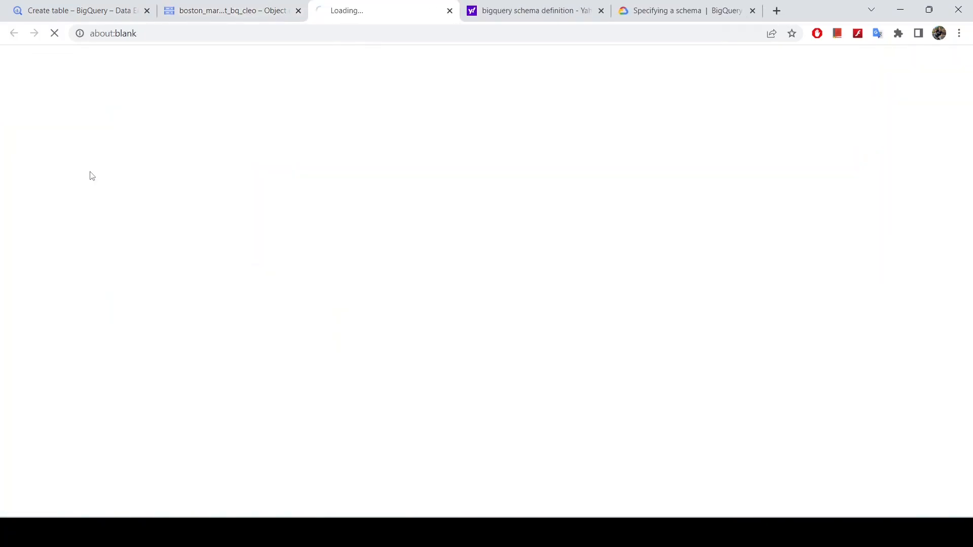
left_click(92, 500)
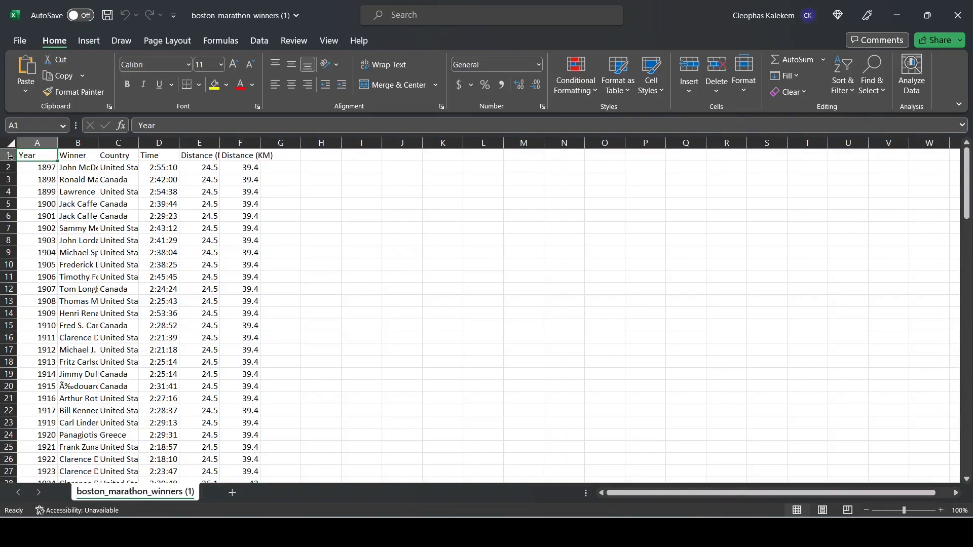
- Fit the widths of the two distance columns to their headings and copy header cells A1 to F1
left_click(5, 155)
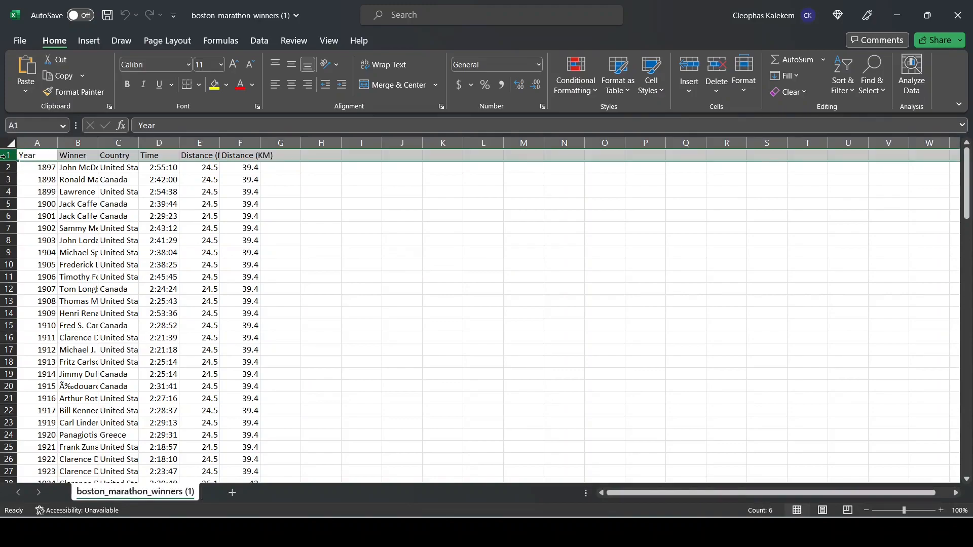
double_click(220, 143)
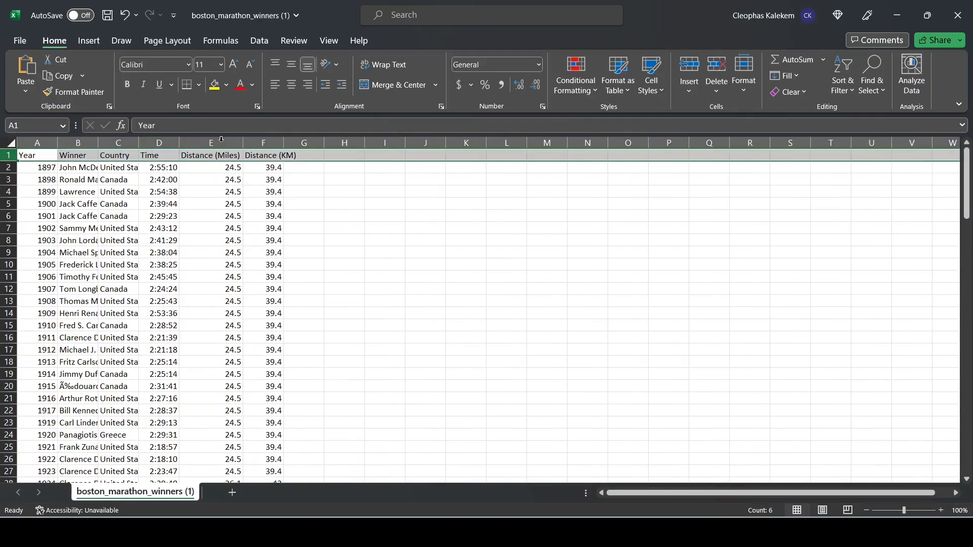
double_click(283, 142)
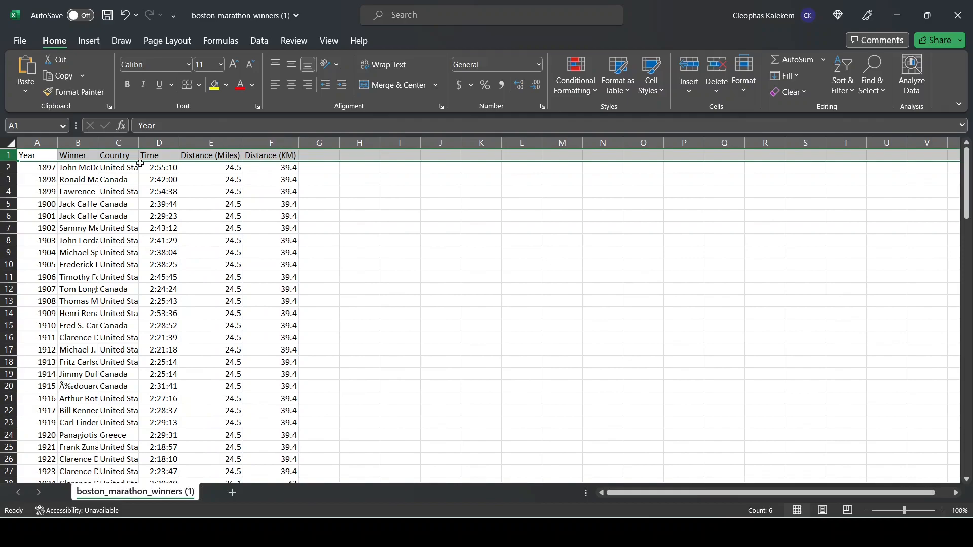
double_click(34, 156)
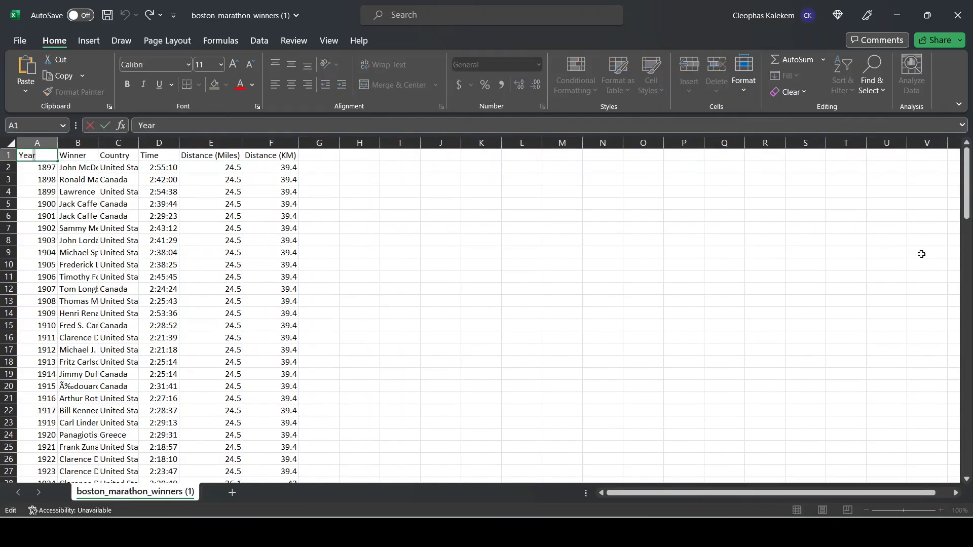
left_click(889, 252)
left_click_drag(36, 156, 272, 158)
key("ctrl+c")
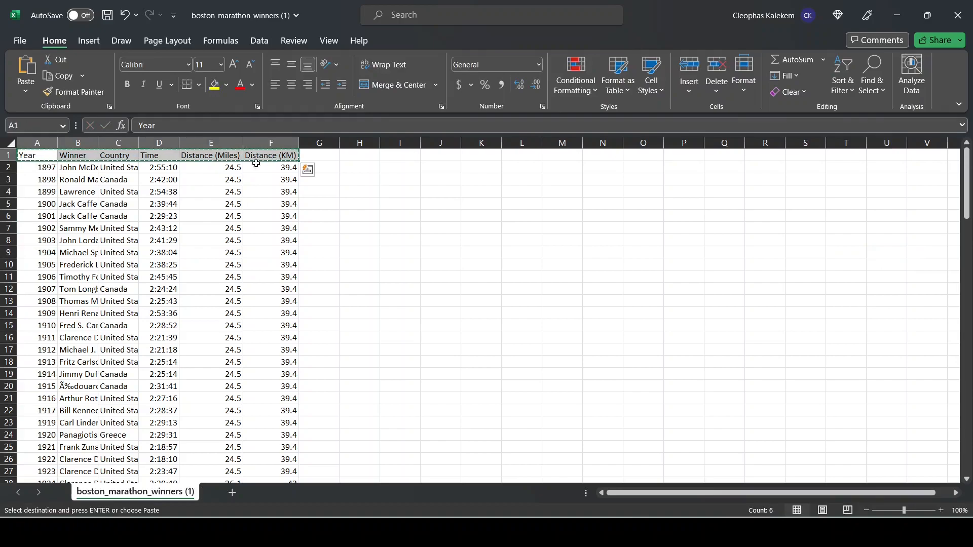
- Switch to Notepad++ and paste the copied column headings above the JSON schema, separated from it by blank lines
left_click(610, 532)
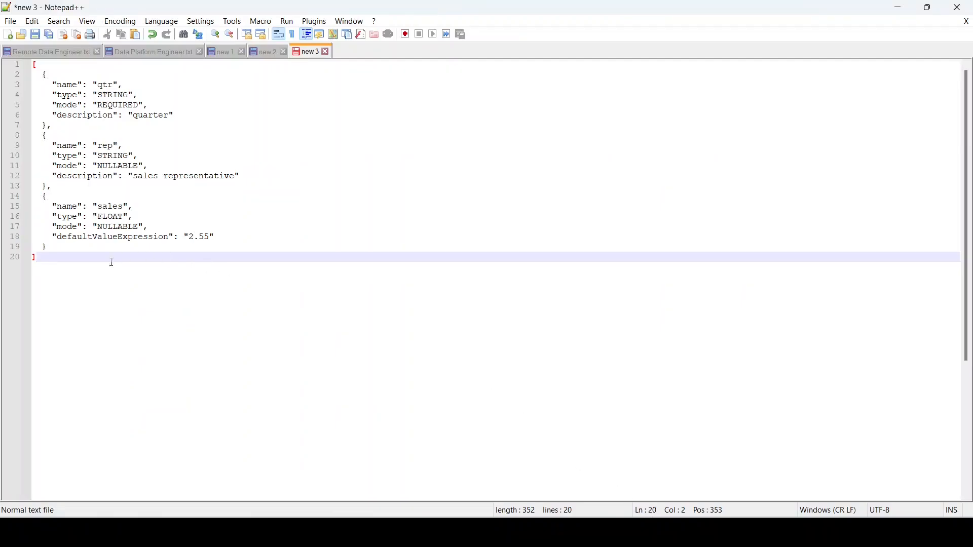
left_click(34, 64)
key("Return")
key("Return")
key("Return")
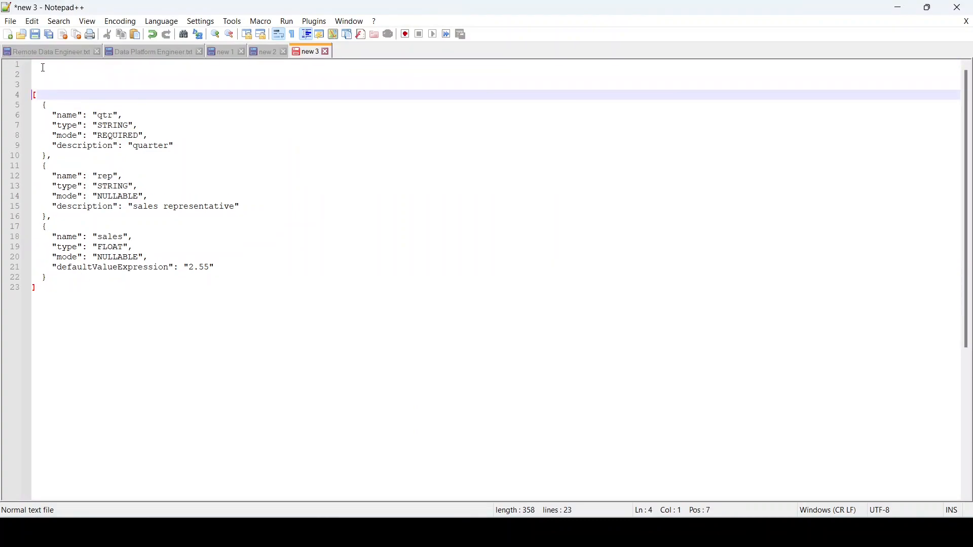
left_click(46, 63)
key("ctrl+v")
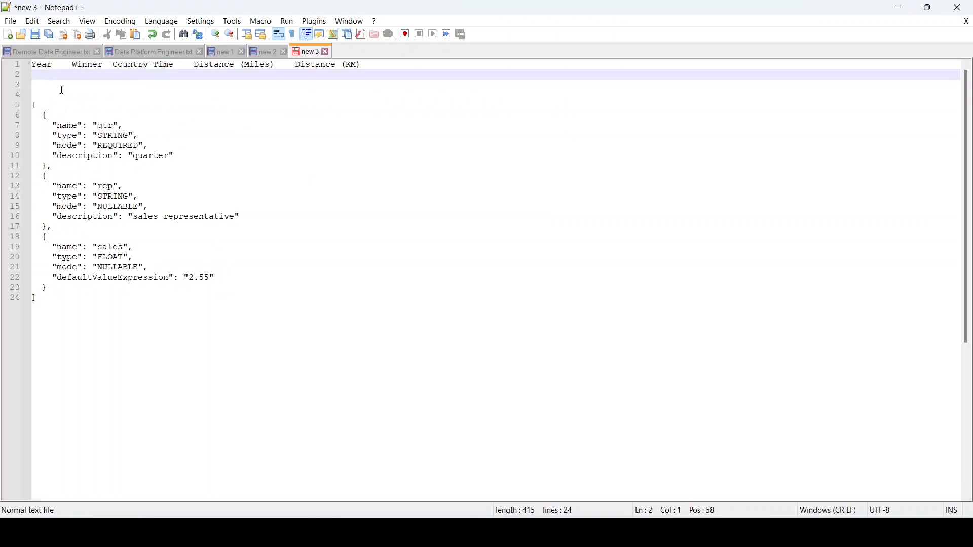
- Set the first schema entry's name to year and its mode to NULLABLE
left_click(118, 126)
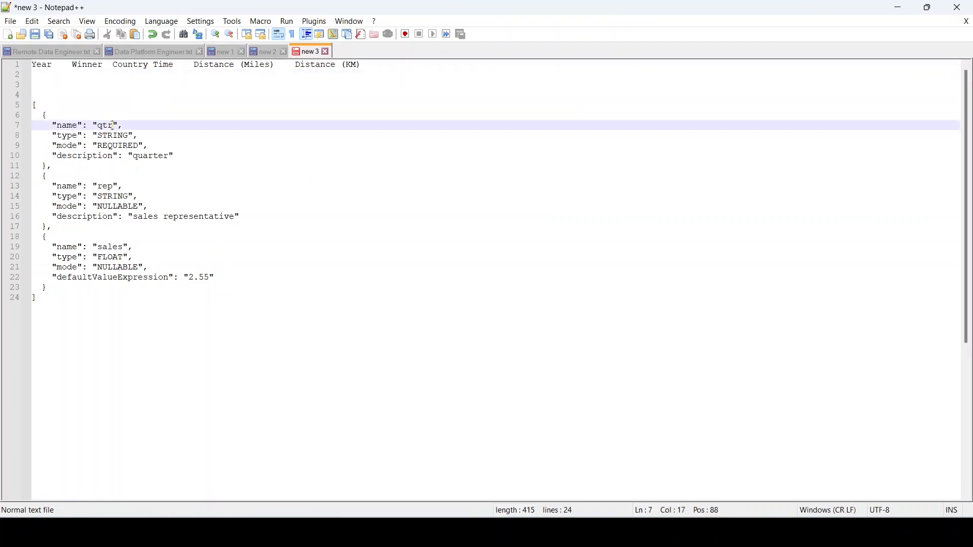
key("BackSpace")
key("BackSpace")
key("BackSpace")
type("year")
left_click_drag(99, 146, 139, 148)
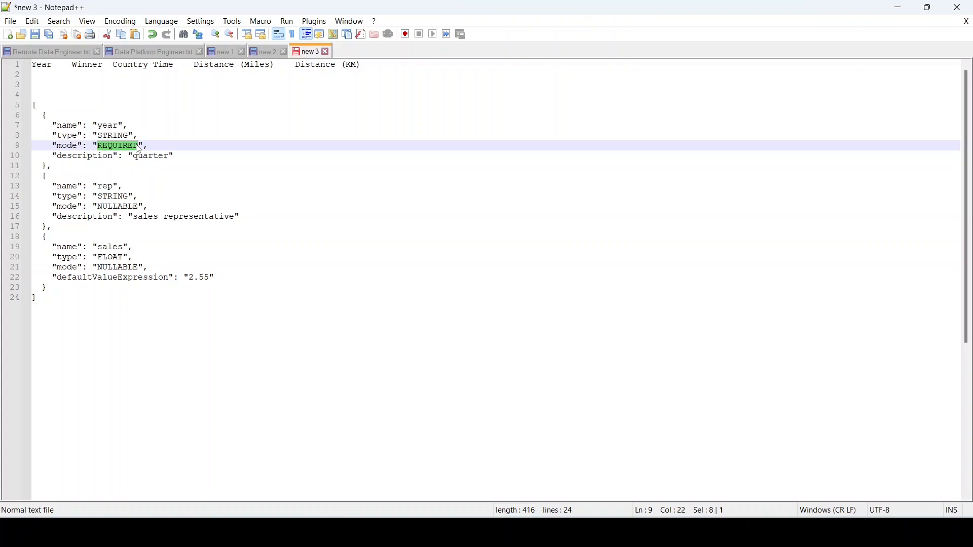
type("NUL")
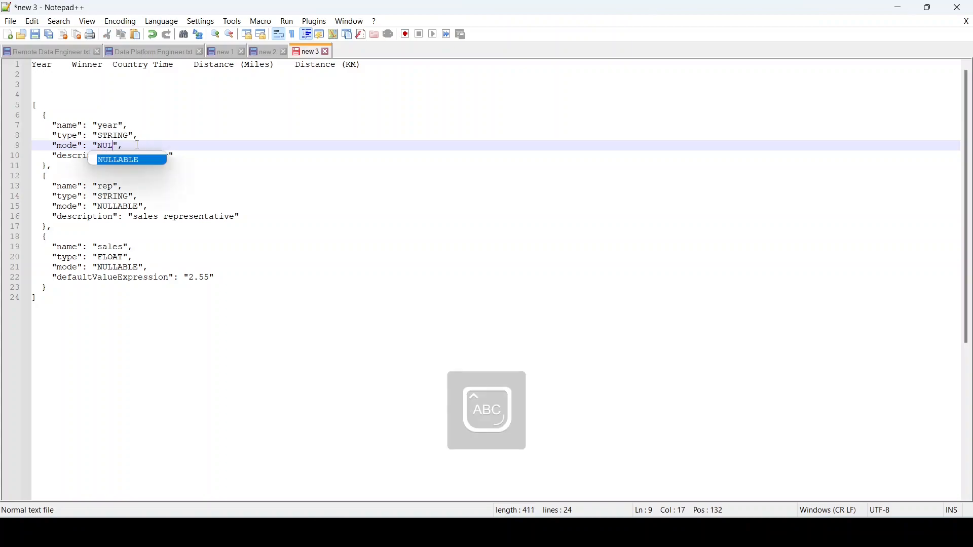
key("Return")
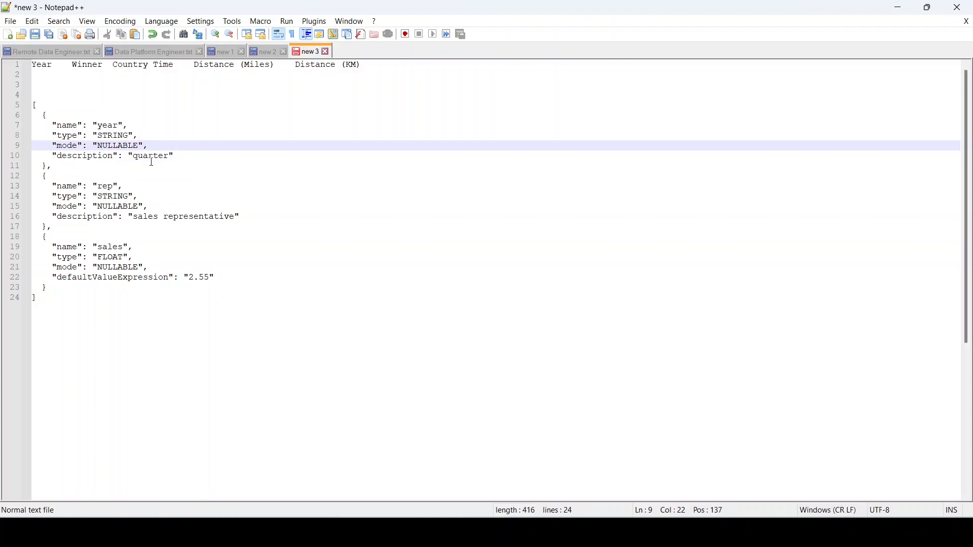
- Replace the first schema entry's description with year in lowercase
left_click_drag(133, 156, 166, 165)
key("Delete")
key("Delete")
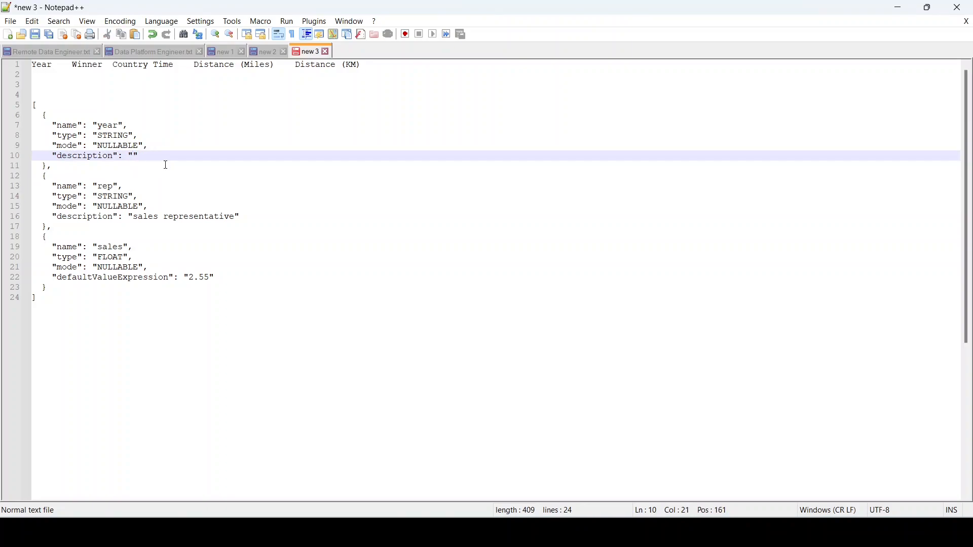
type("YEAR")
key("BackSpace")
key("BackSpace")
key("BackSpace")
key("BackSpace")
key("Caps_Lock")
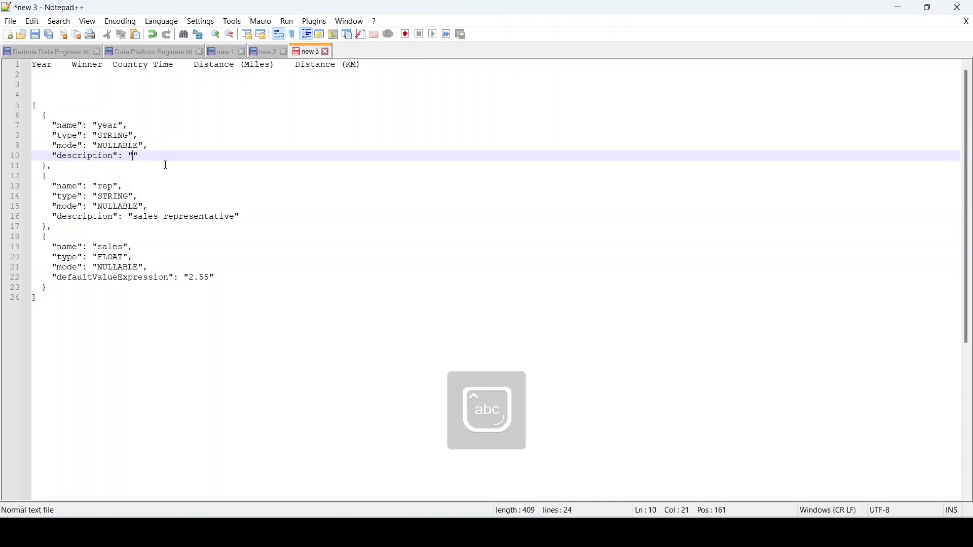
type("year")
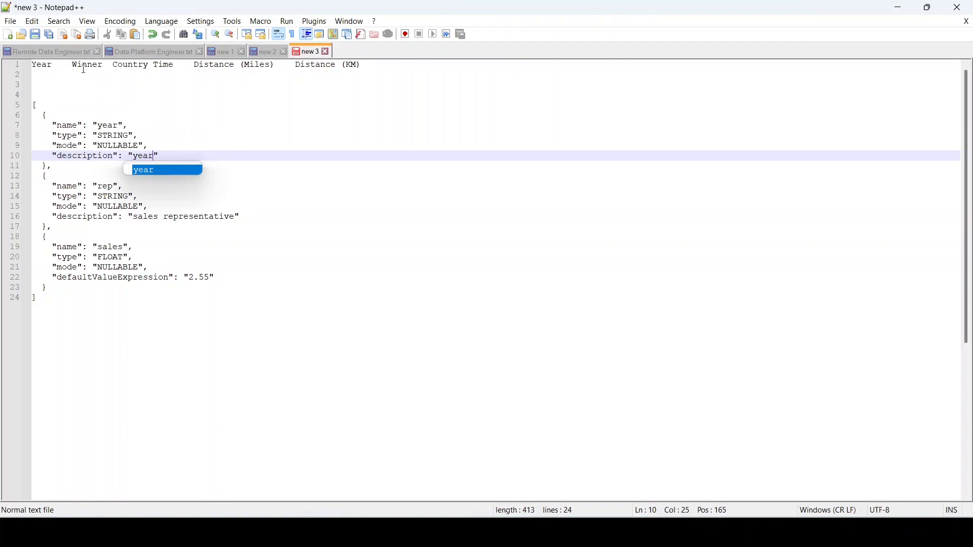
- Set the second schema entry's name to winner, matching the next column heading
left_click_drag(104, 64, 74, 65)
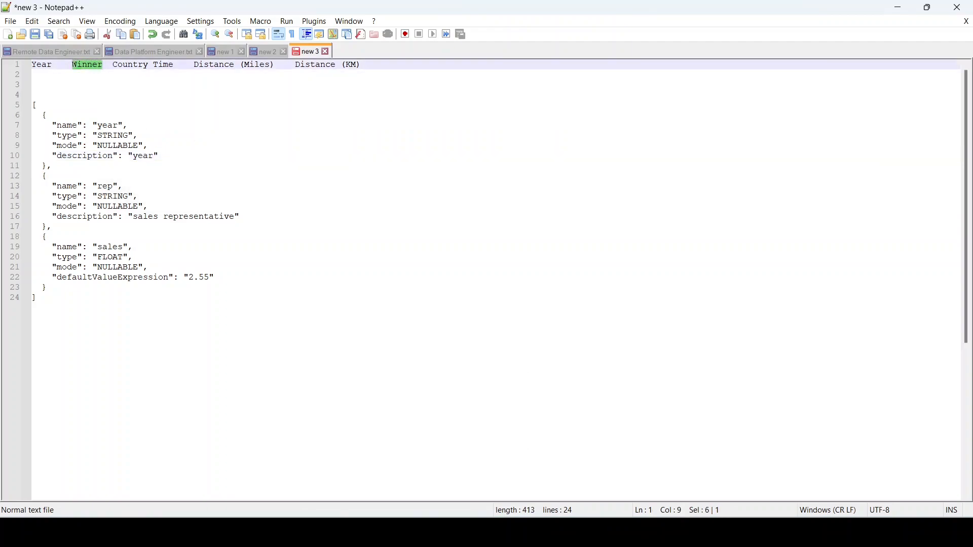
left_click(114, 187)
key("BackSpace")
key("BackSpace")
key("BackSpace")
type("winner")
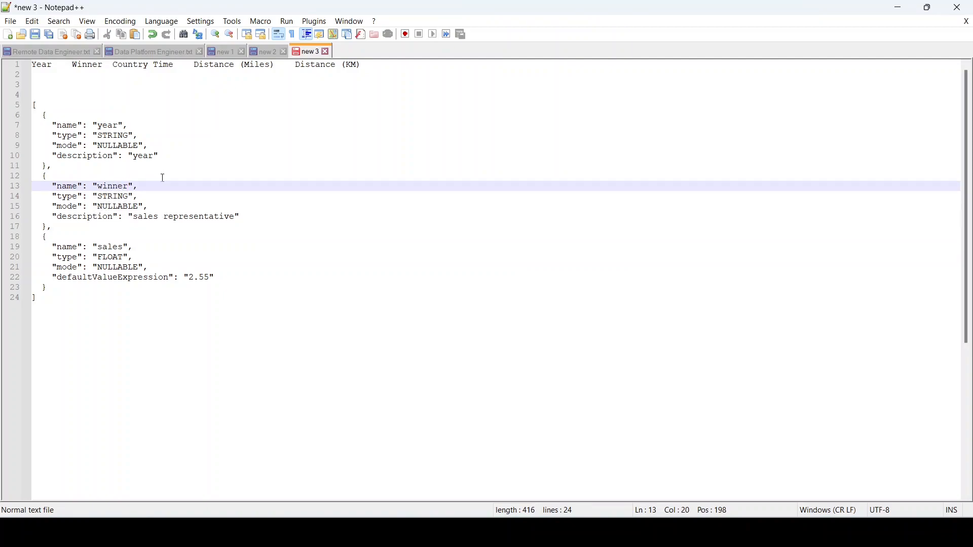
- Replace the second schema entry's description with winner
left_click_drag(139, 217, 234, 221)
key("BackSpace")
key("BackSpace")
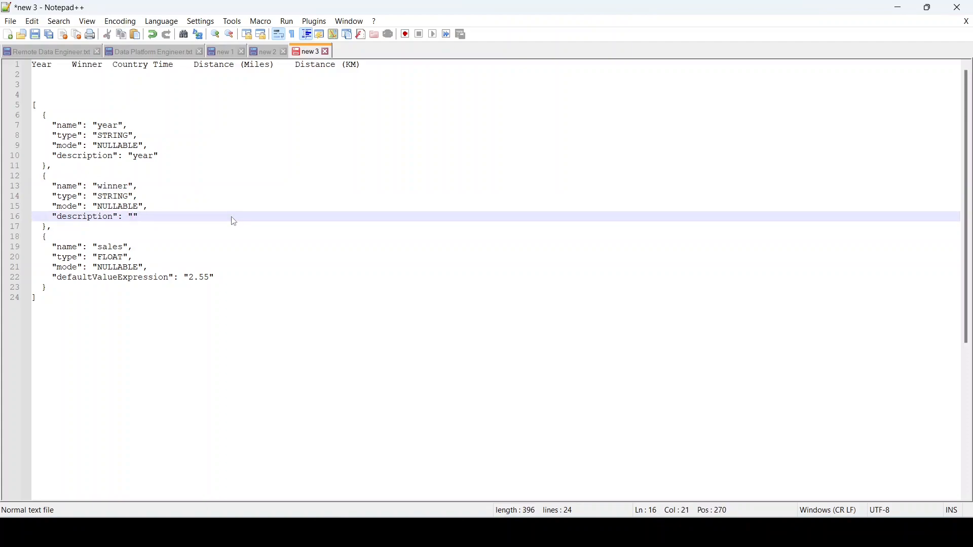
type("winner")
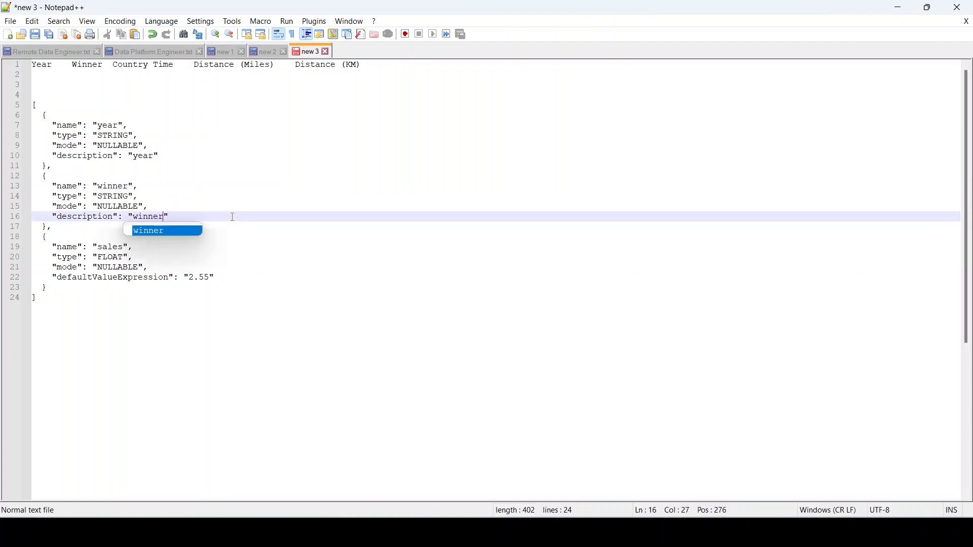
key("Right")
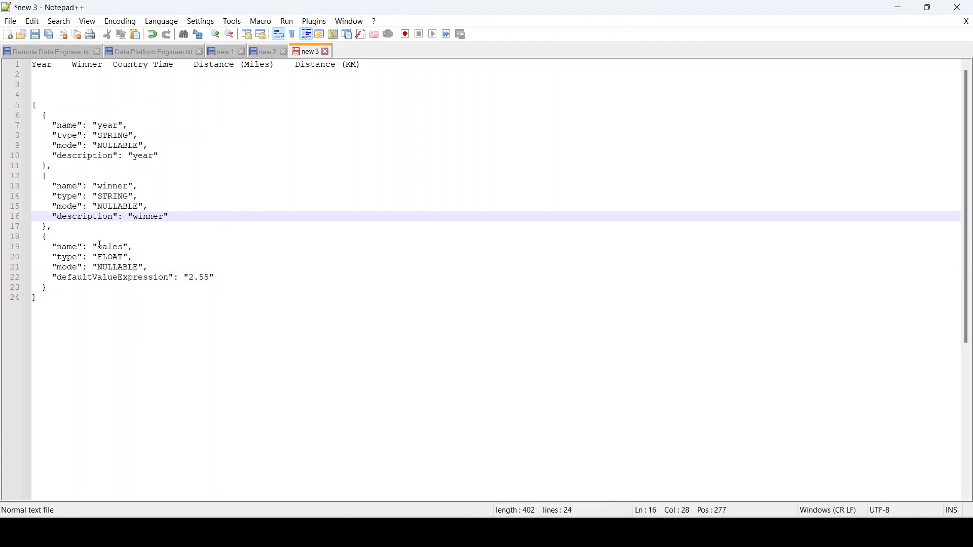
- Set the third schema entry's name to country and its type to STRING
double_click(100, 245)
type("country")
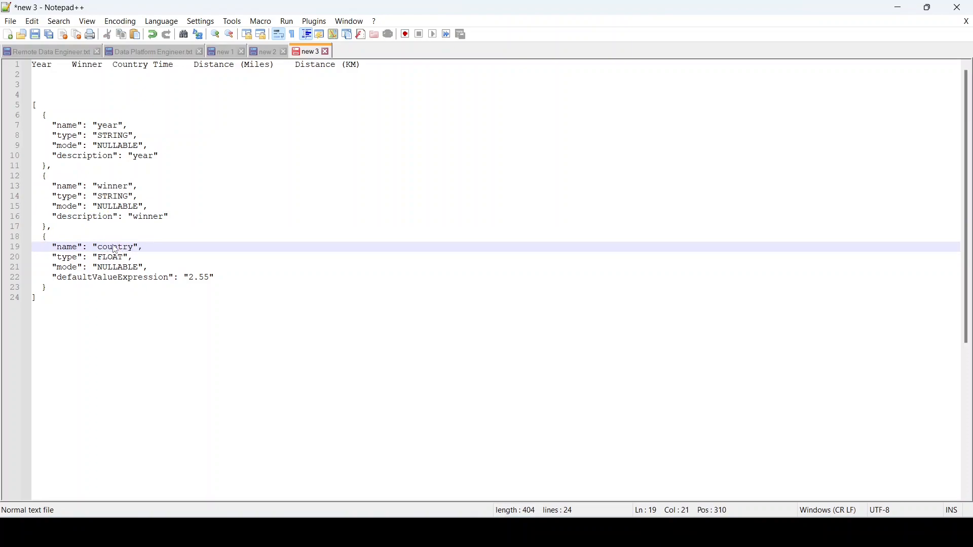
left_click_drag(126, 258, 98, 259)
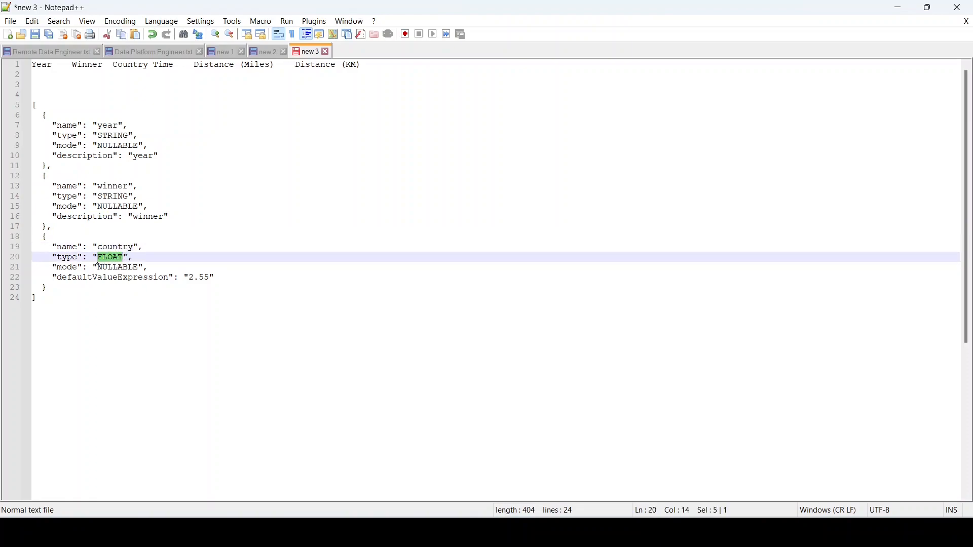
type("STRING")
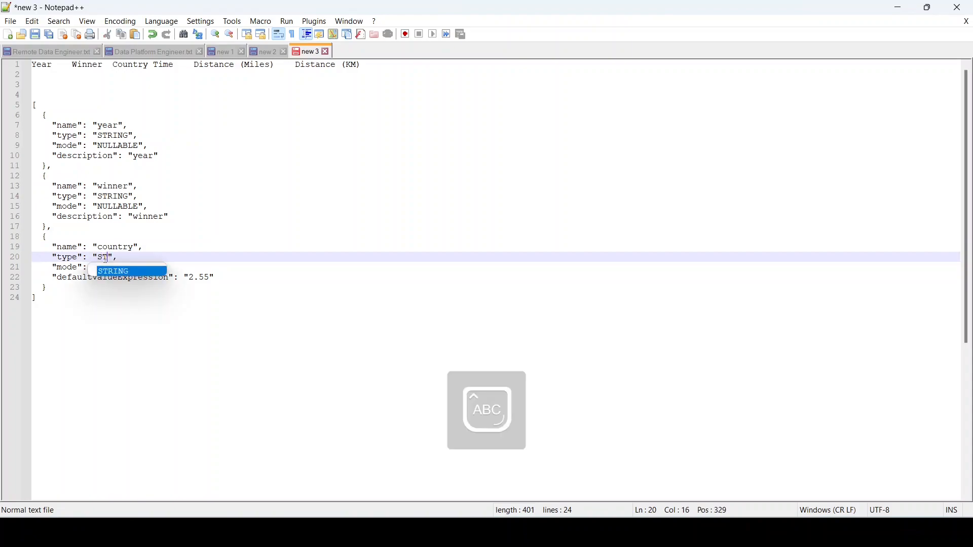
left_click(161, 239)
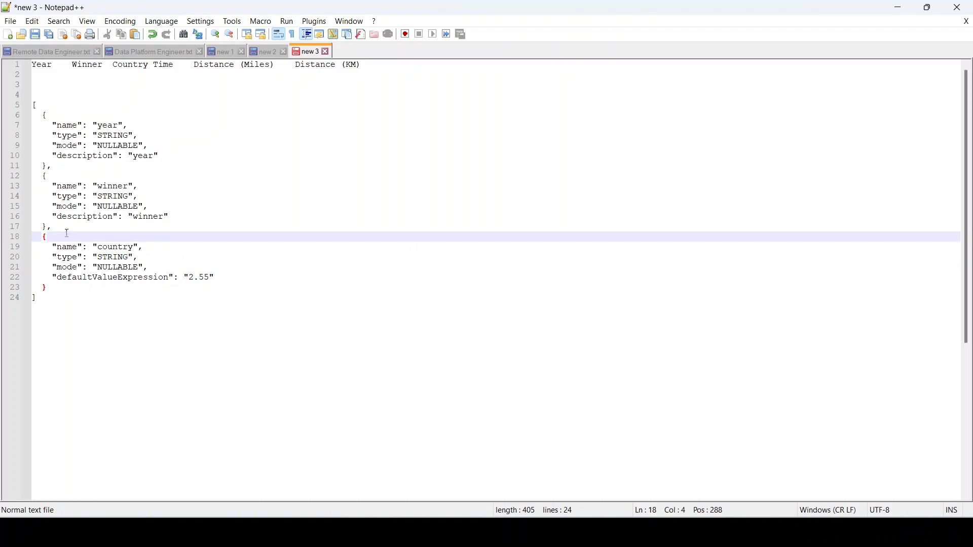
- Replace the third entry's defaultValueExpression key with description, copied from the winner entry
double_click(59, 218)
key("ctrl+c")
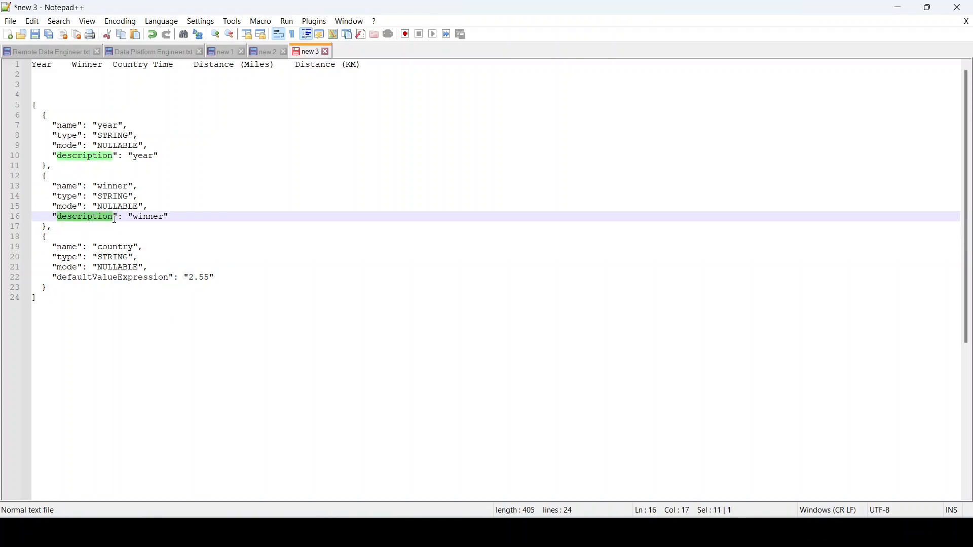
left_click_drag(60, 278, 167, 279)
key("ctrl+v")
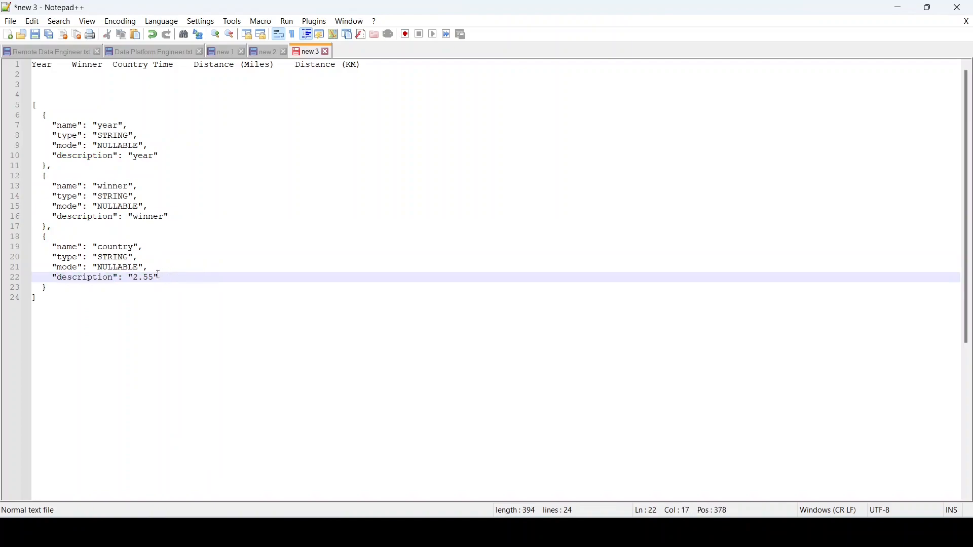
- Replace the third schema entry's description value with country in lowercase
left_click(154, 279)
key("BackSpace")
key("BackSpace")
key("BackSpace")
key("BackSpace")
type("COUNYYT")
key("BackSpace")
key("BackSpace")
key("BackSpace")
key("BackSpace")
key("BackSpace")
key("BackSpace")
key("BackSpace")
key("Caps_Lock")
type("c")
key("BackSpace")
type("country")
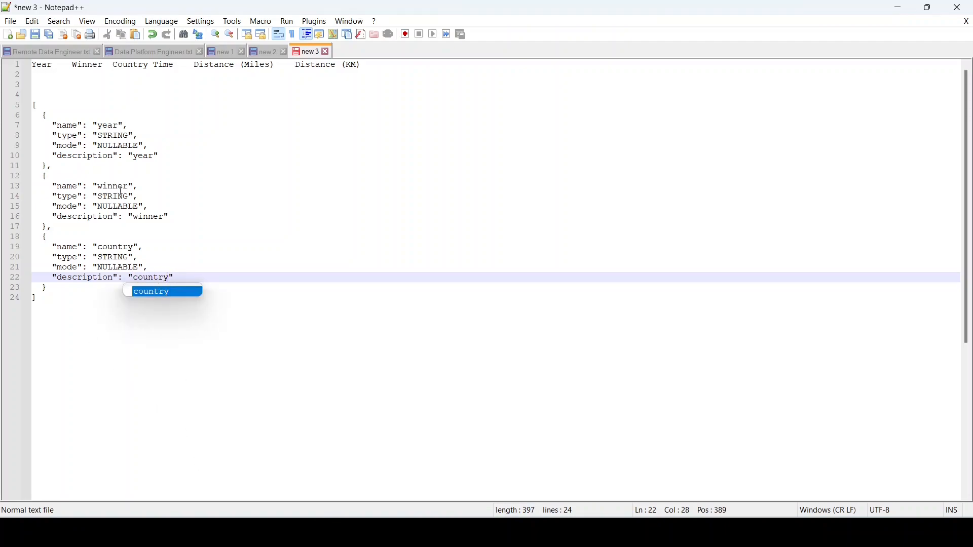
left_click(219, 109)
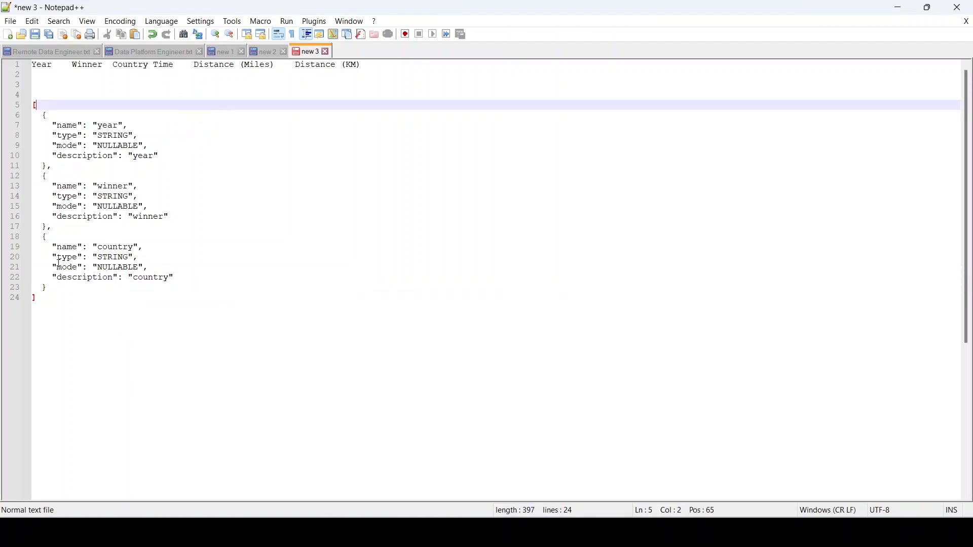
- Duplicate the country entry below itself as a fourth schema entry, separated by a comma
left_click_drag(43, 236, 63, 286)
key("ctrl+c")
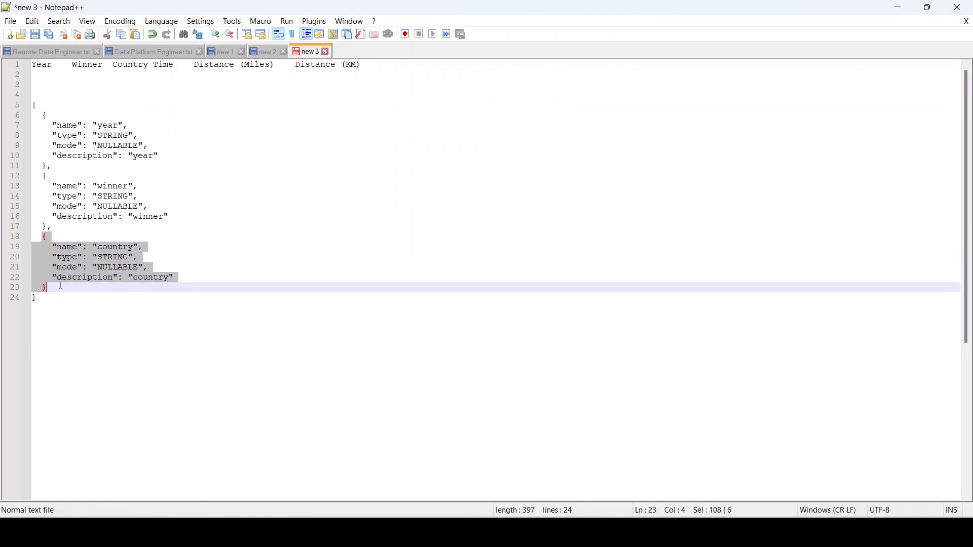
left_click(62, 287)
type(",")
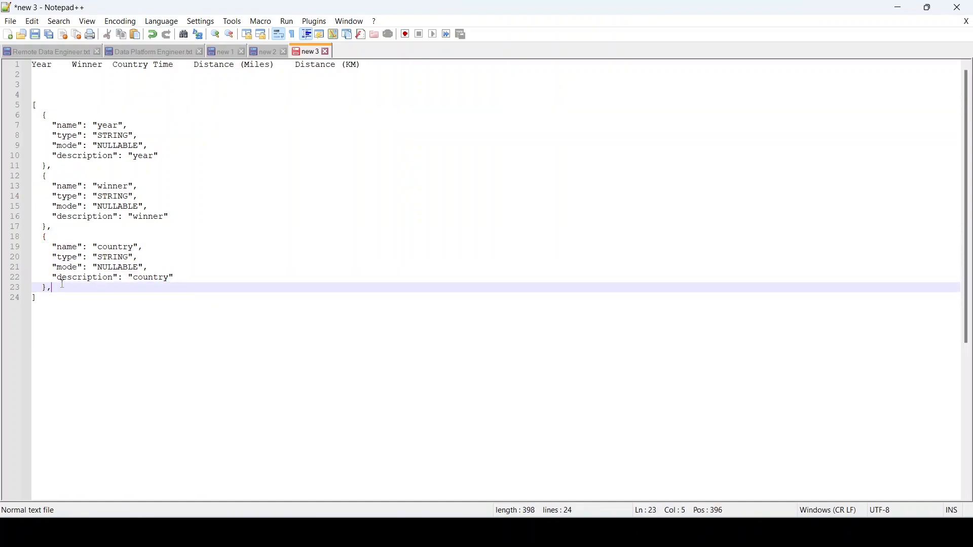
key("Return")
key("ctrl+v")
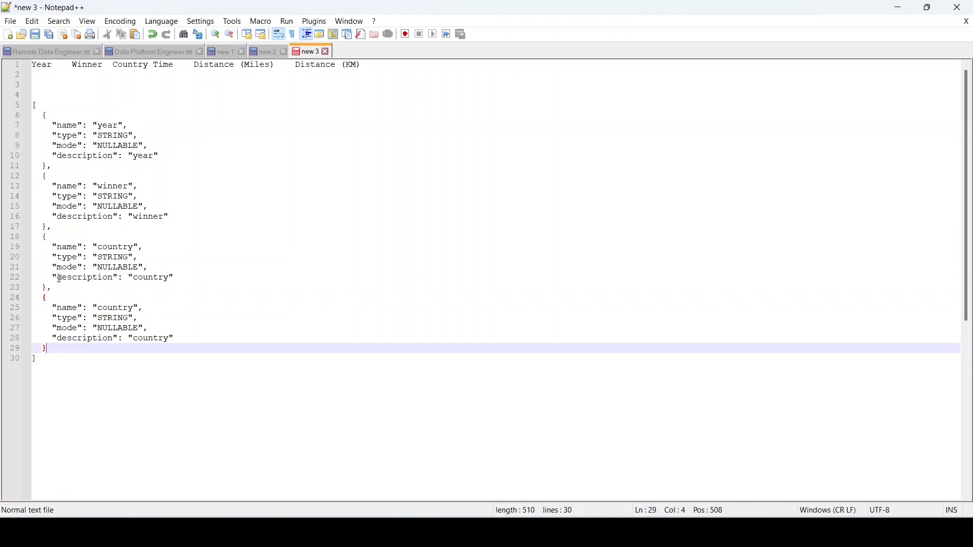
- Set the fourth schema entry's name to time
left_click(133, 308)
key("BackSpace")
key("BackSpace")
key("BackSpace")
key("BackSpace")
key("BackSpace")
key("BackSpace")
key("BackSpace")
type("time")
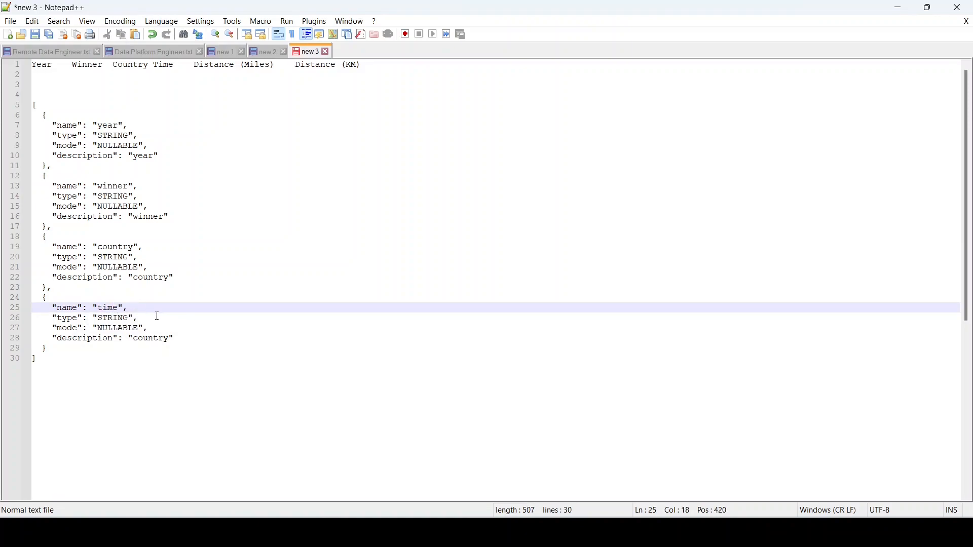
- Replace the fourth schema entry's description with time
left_click(168, 338)
key("BackSpace")
key("BackSpace")
key("BackSpace")
key("BackSpace")
key("BackSpace")
key("BackSpace")
key("BackSpace")
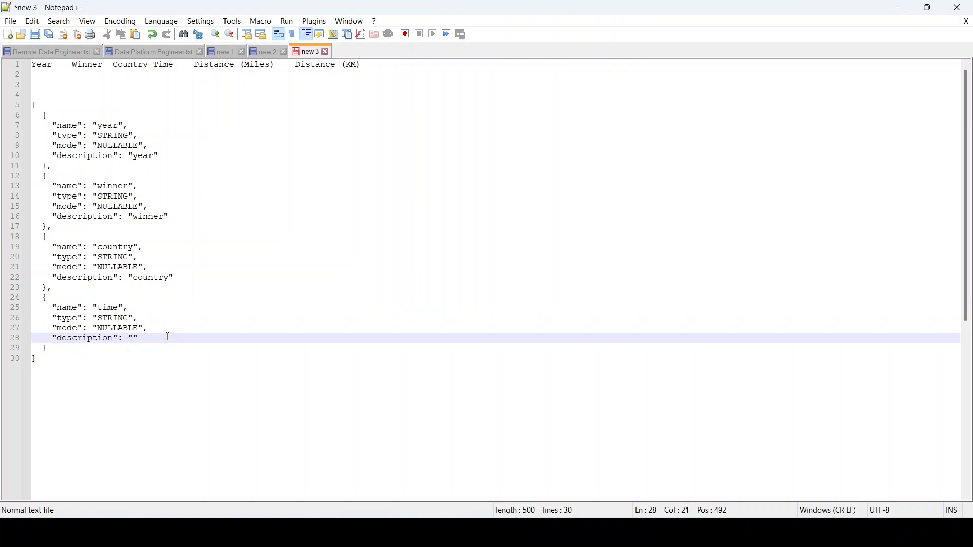
type("time")
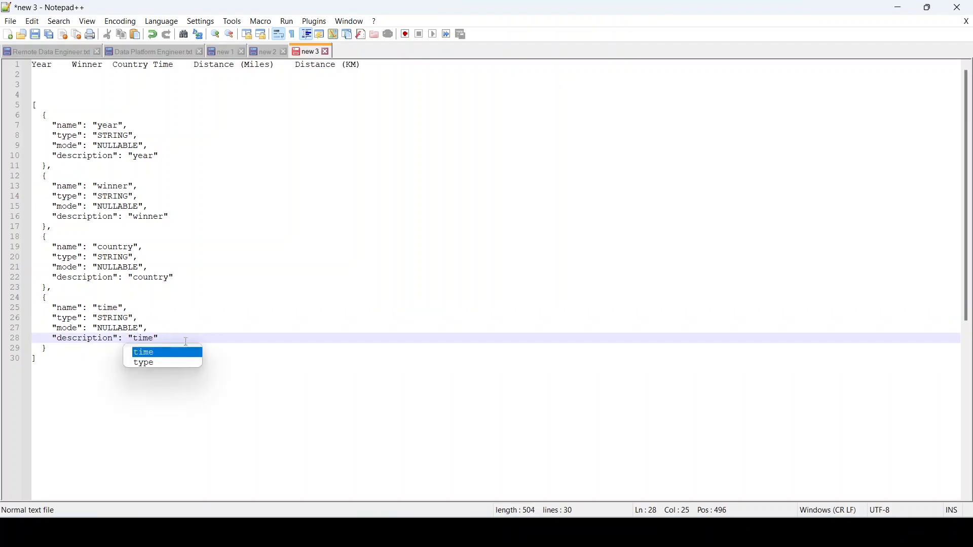
- Add a comma after the time entry and paste the copied country entry below it as a fifth entry
left_click(72, 346)
type(",")
key("Return")
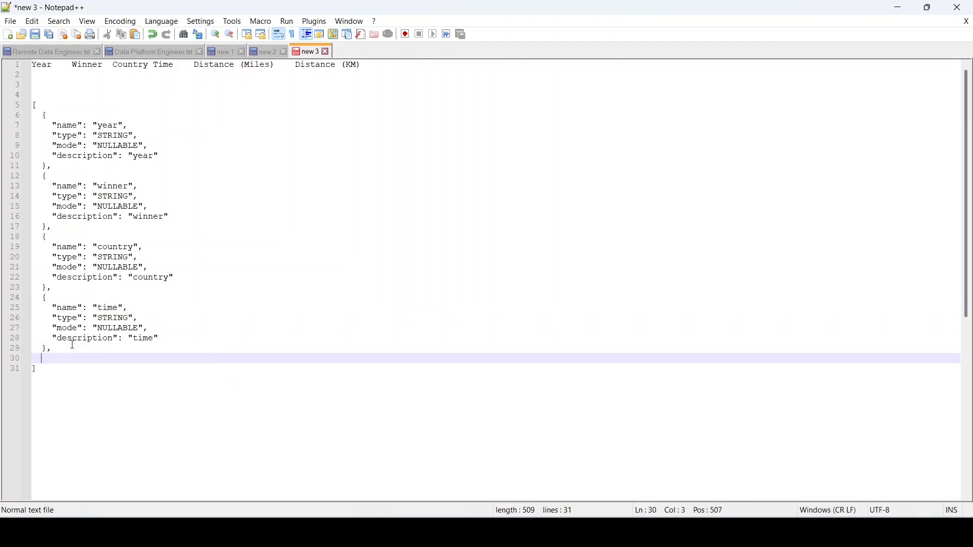
key("ctrl+v")
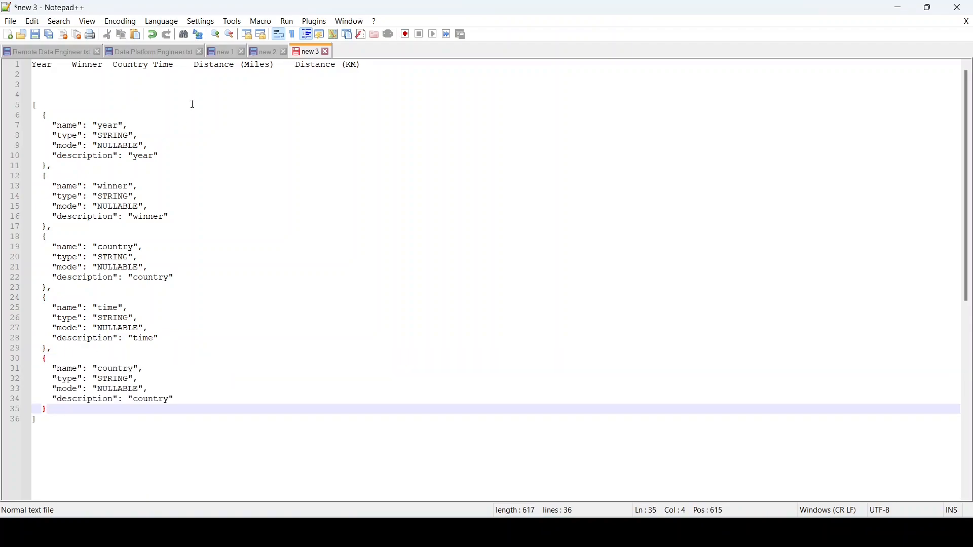
- Set the fifth schema entry's name to distance_in_miles
left_click(135, 370)
key("BackSpace")
key("BackSpace")
key("BackSpace")
key("BackSpace")
key("BackSpace")
key("BackSpace")
key("BackSpace")
type("disti")
type("nce")
key("BackSpace")
key("BackSpace")
key("BackSpace")
key("BackSpace")
type("ance_in_mile")
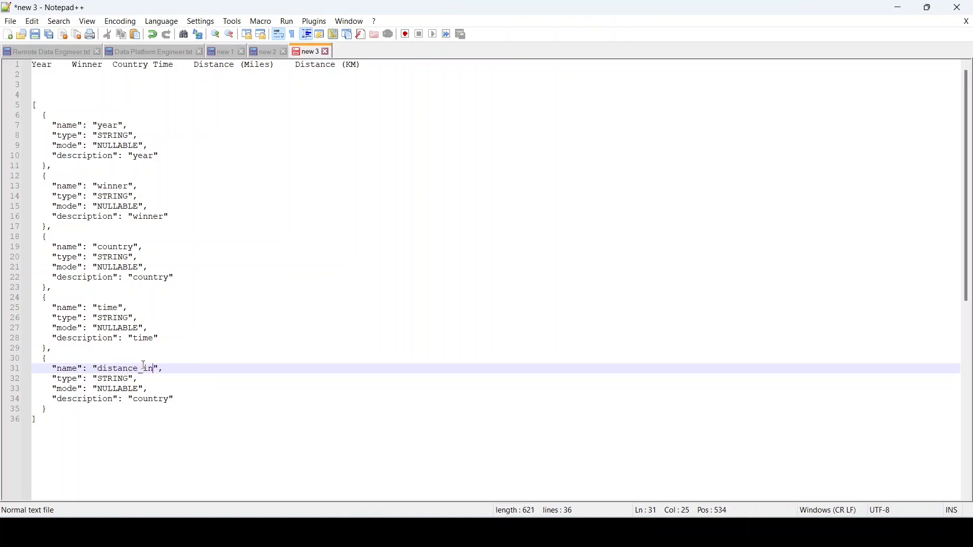
type("s")
- Switch to the boston_marathon_winners sheet in Excel and examine what kind of values the two distance columns hold
left_click(129, 379)
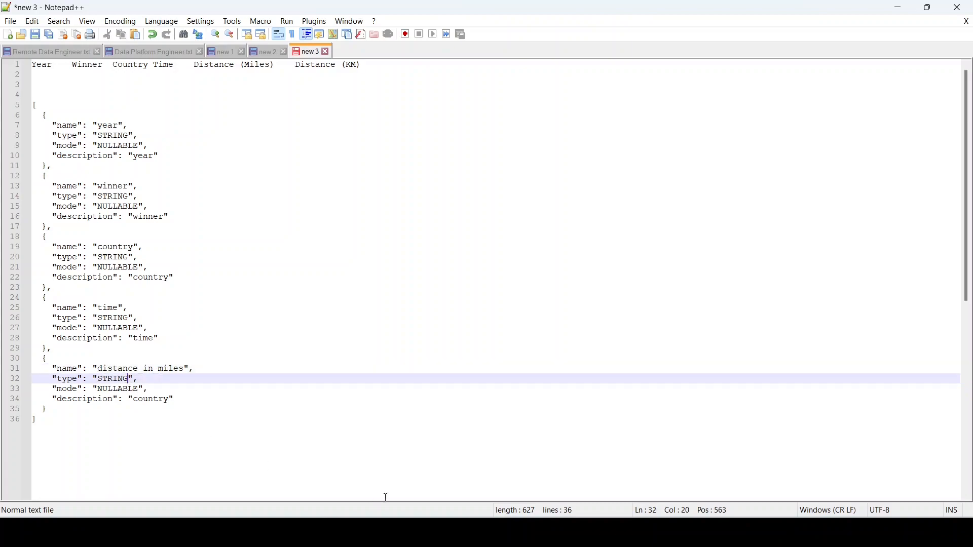
key("alt+Tab")
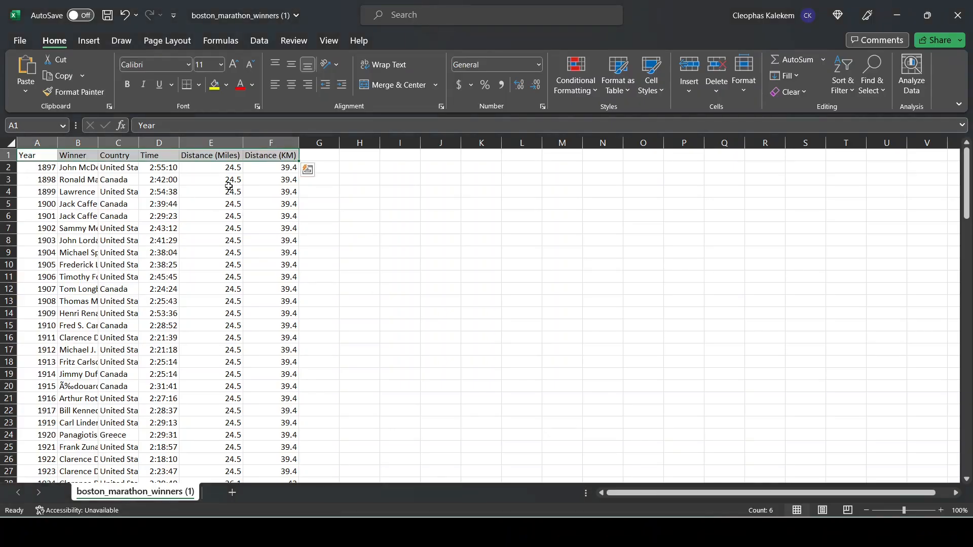
scroll(280, 254, "down", 13)
scroll(280, 254, "up", 10)
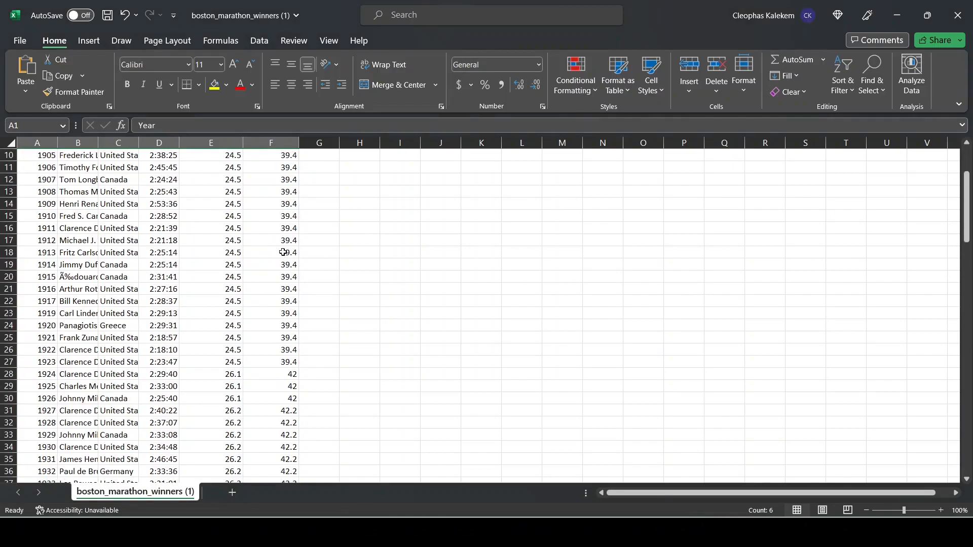
left_click(273, 376)
left_click(281, 390)
left_click(286, 351)
left_click(284, 337)
left_click(282, 325)
left_click(279, 313)
left_click(232, 301)
left_click(231, 288)
- Switch back to Notepad++ and set the distance_in_miles entry's type to FLOAT
key("alt+Tab")
key("BackSpace")
key("BackSpace")
key("BackSpace")
key("BackSpace")
key("BackSpace")
key("BackSpace")
key("Caps_Lock")
type("FLOAT\",")
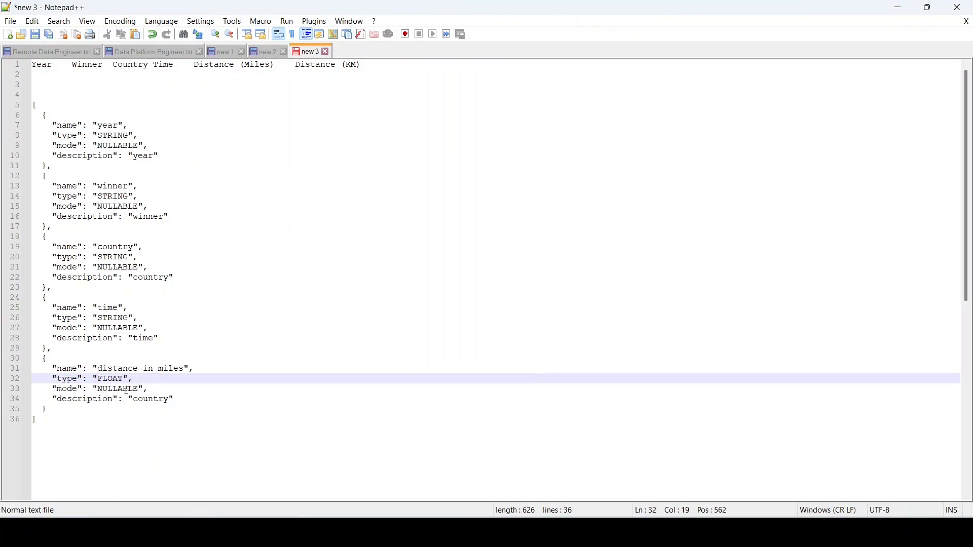
- Replace the fifth schema entry's description with distance_in_miles
left_click(169, 402)
key("BackSpace")
key("BackSpace")
key("BackSpace")
key("BackSpace")
key("BackSpace")
key("BackSpace")
key("BackSpace")
type("DIS")
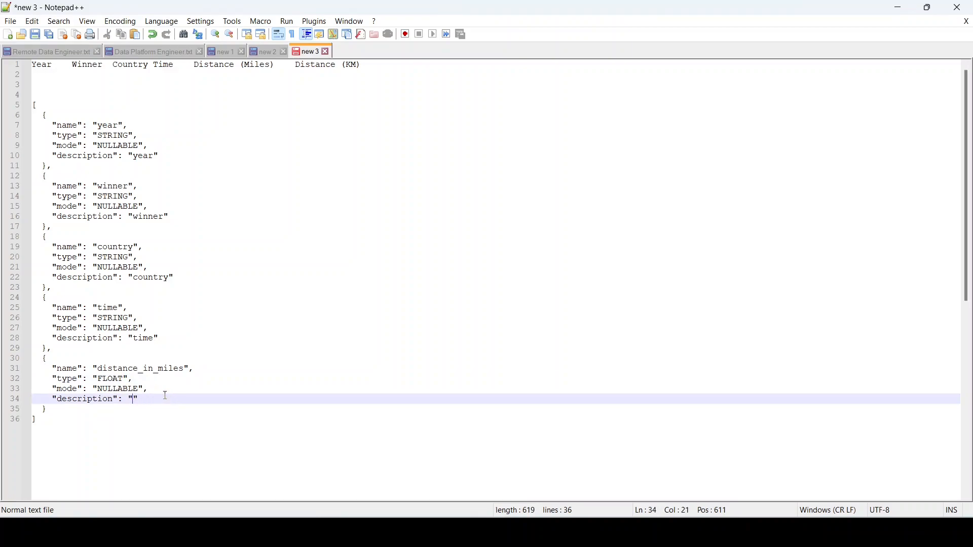
key("BackSpace")
key("BackSpace")
key("BackSpace")
type("d")
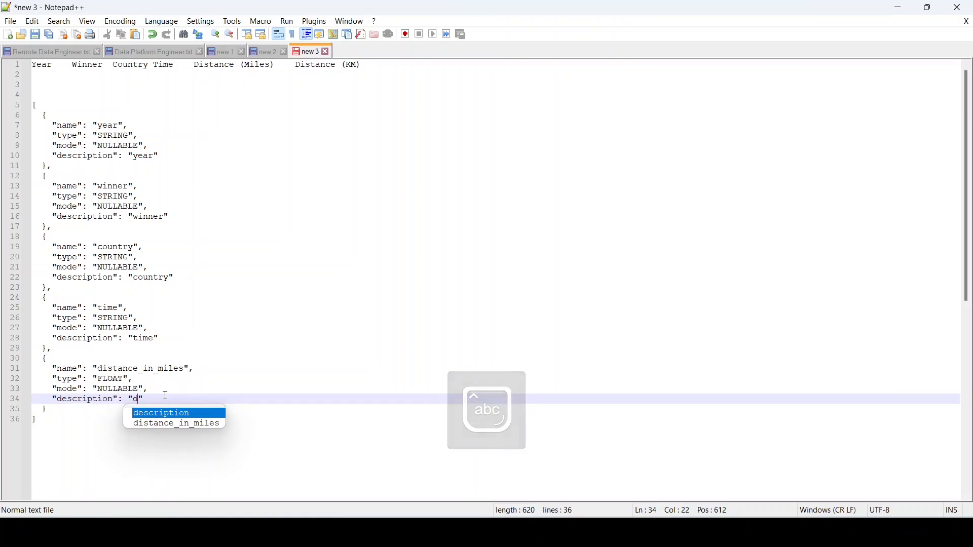
key("Down")
key("Return")
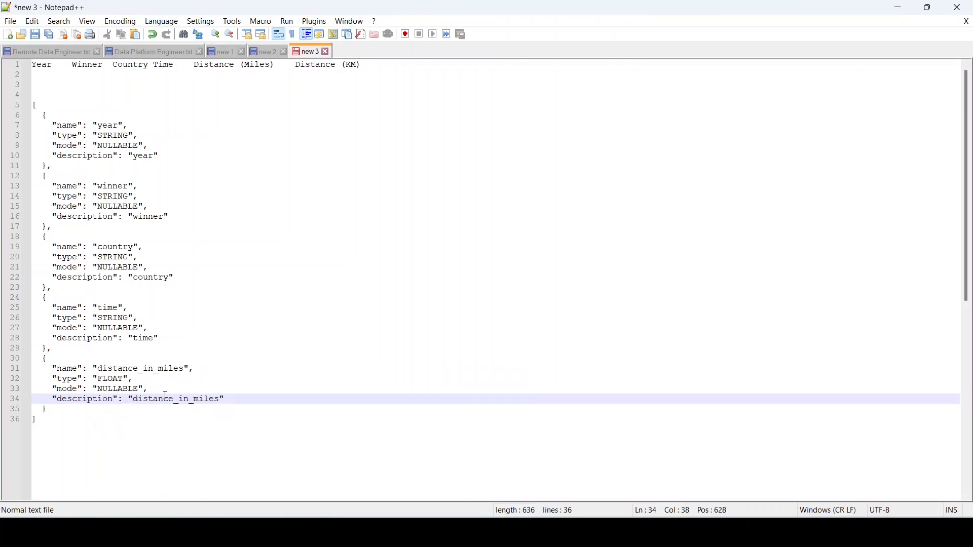
- Replace the underscores in the fifth entry's description with spaces so it reads distance in miles
left_click(181, 407)
left_click(178, 401)
key("BackSpace")
left_click(191, 401)
key("Delete")
- Duplicate the distance_in_miles entry below itself as a sixth schema entry, separated by a comma
left_click_drag(44, 359, 57, 408)
key("ctrl+c")
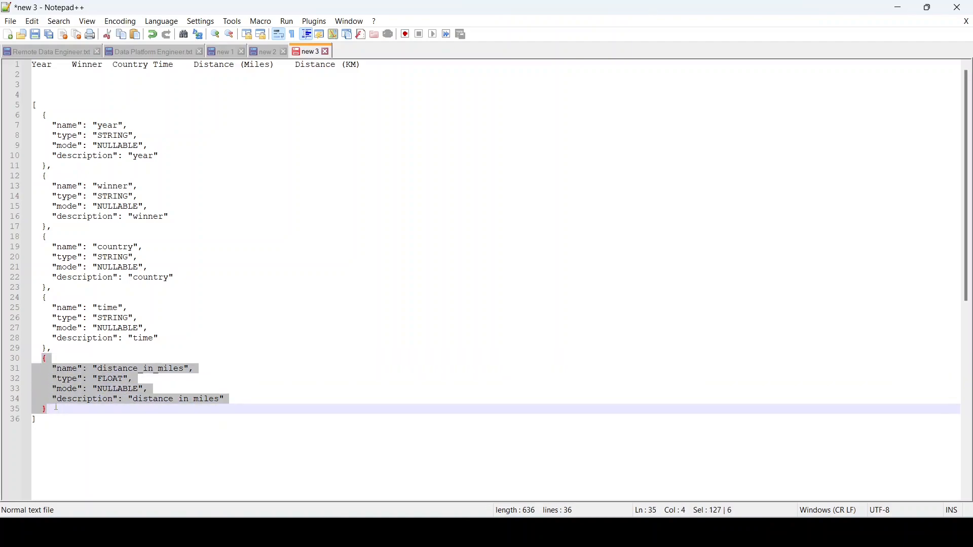
left_click(59, 410)
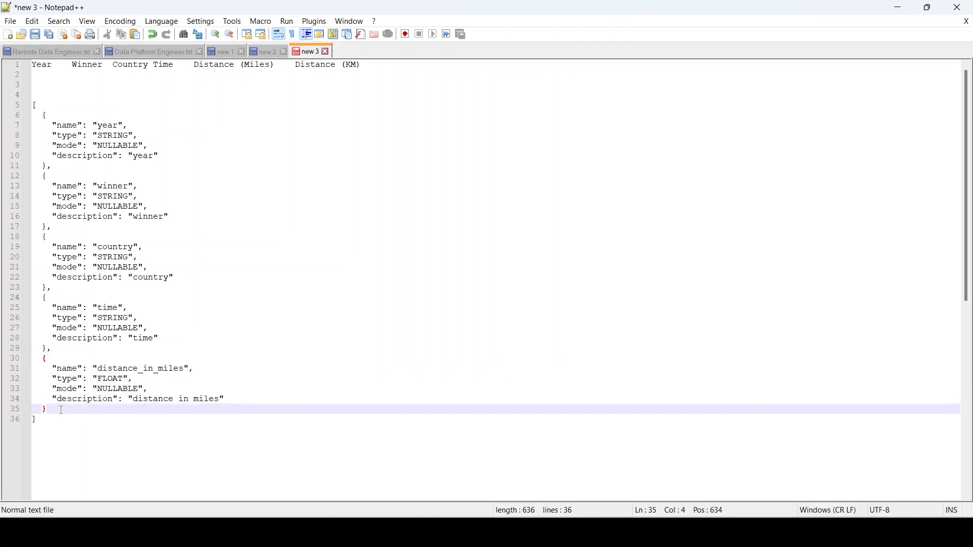
type(",")
key("Return")
key("ctrl+v")
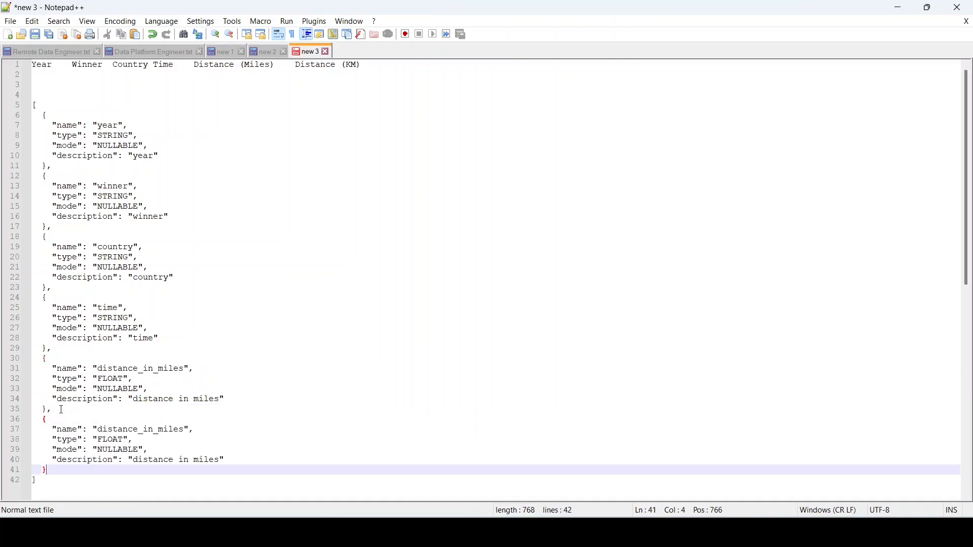
- Rename the sixth schema entry to distance_in_km
left_click(185, 430)
key("BackSpace")
key("BackSpace")
key("BackSpace")
key("BackSpace")
key("BackSpace")
type("km")
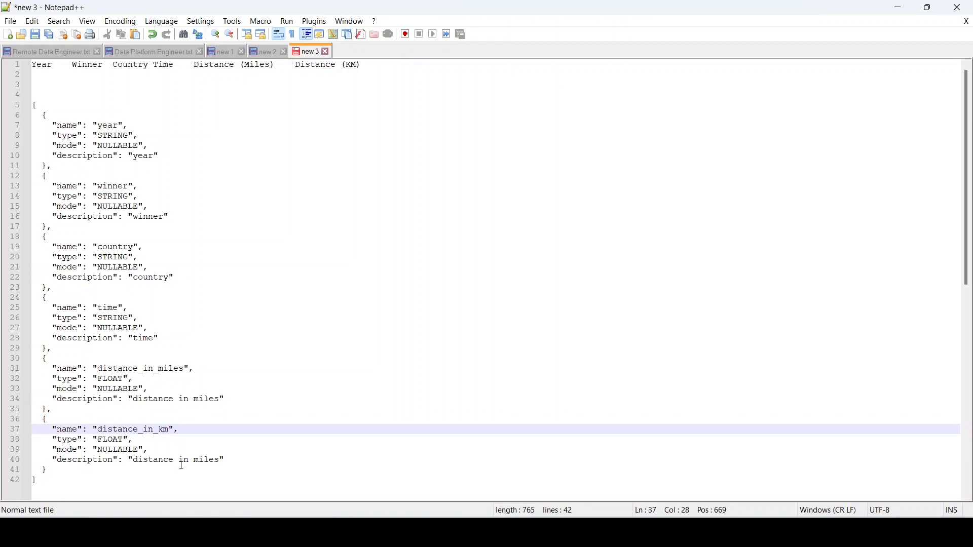
- Change the sixth schema entry's description to distance in km
left_click(219, 461)
key("BackSpace")
key("BackSpace")
key("BackSpace")
key("BackSpace")
key("BackSpace")
type("km")
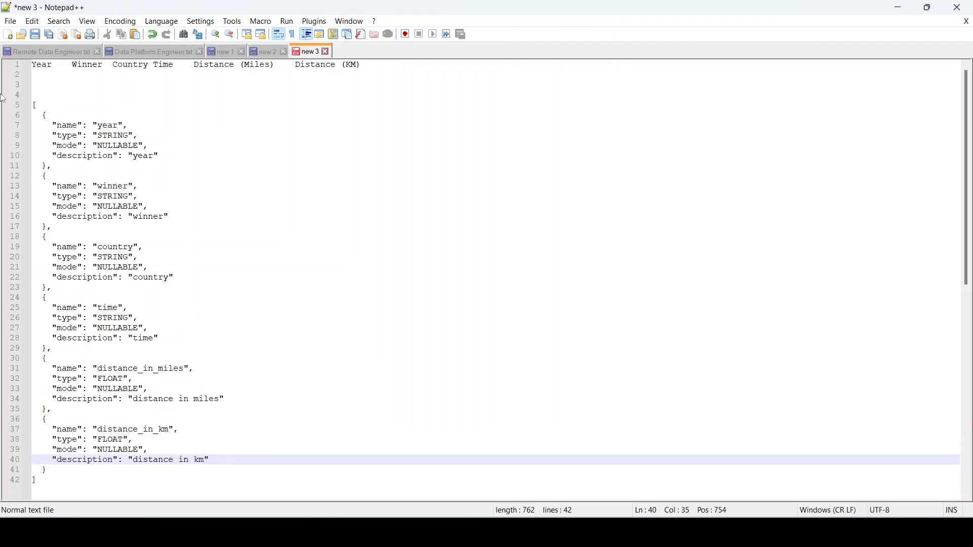
- Delete the pasted column headings and the blank lines above the schema's opening bracket
left_click_drag(32, 65, 204, 73)
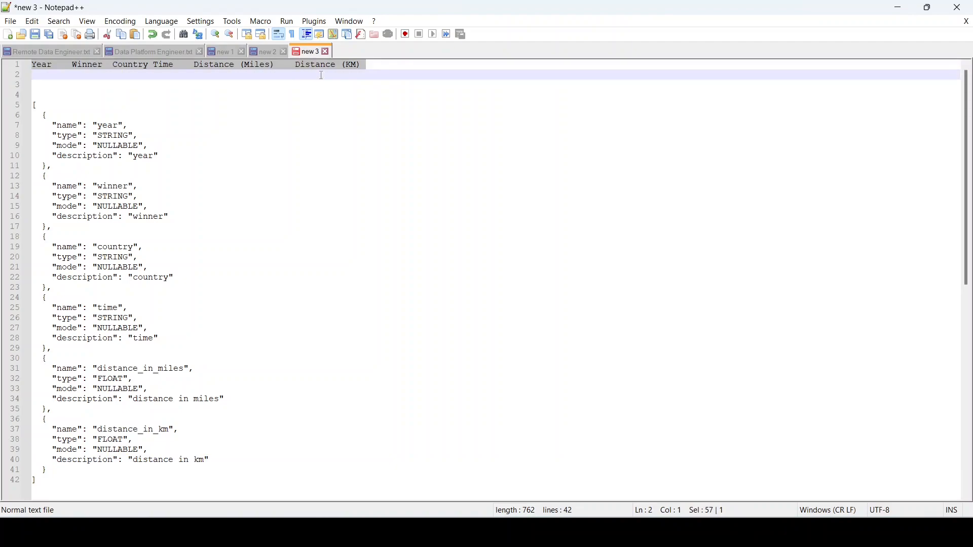
left_click(211, 95)
left_click_drag(36, 96, 20, 72)
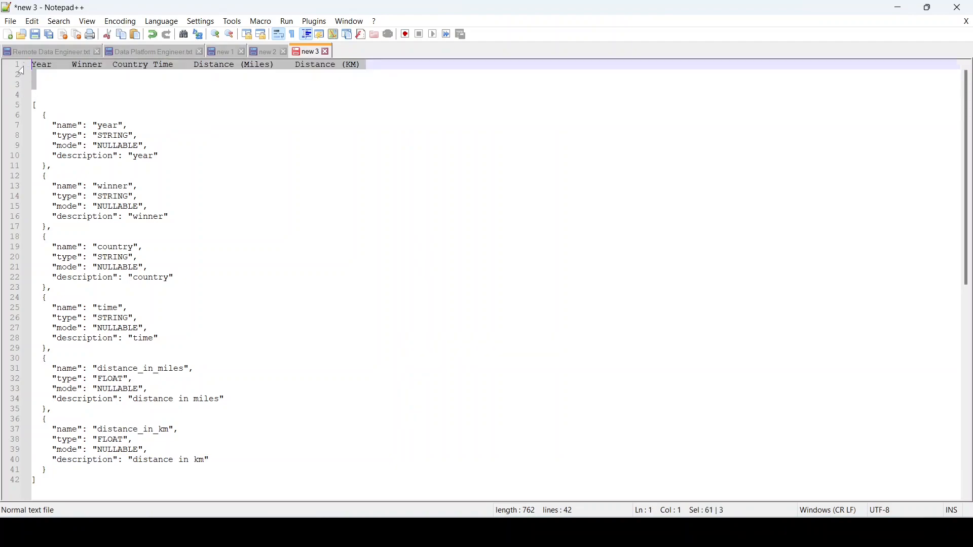
key("Delete")
key("Delete")
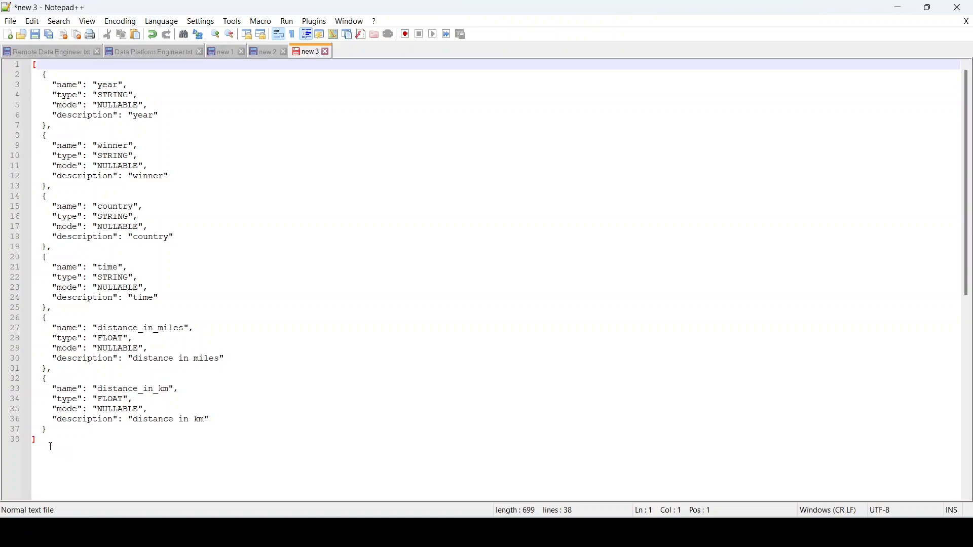
- Review the names and types of the six schema entries, from year through distance_in_km
left_click_drag(48, 447, 34, 166)
left_click(189, 263)
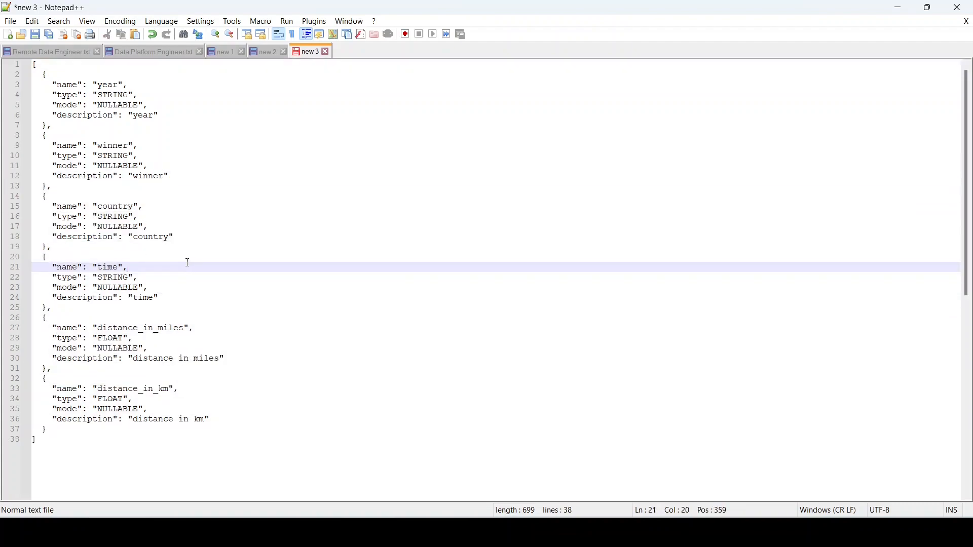
left_click_drag(52, 442, 34, 409)
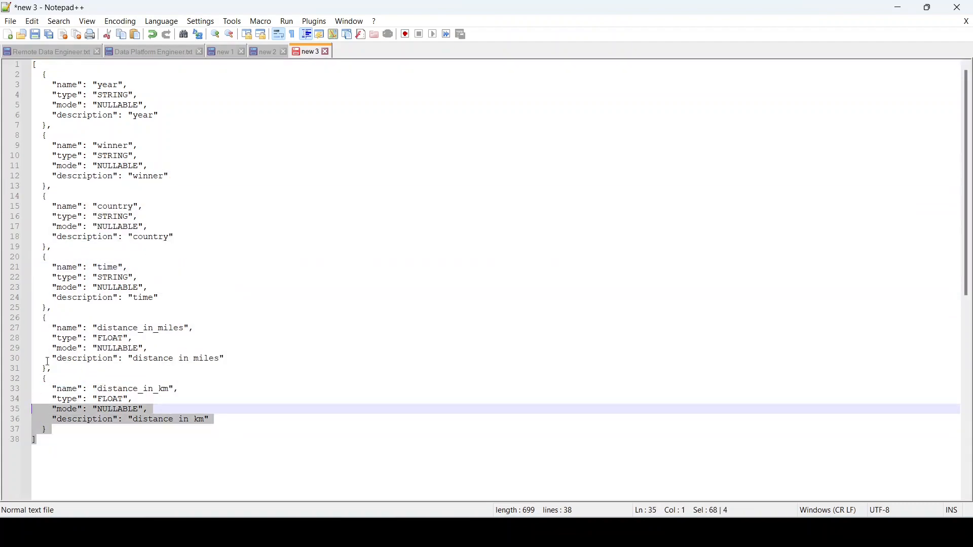
left_click(113, 85)
left_click(111, 146)
left_click(108, 207)
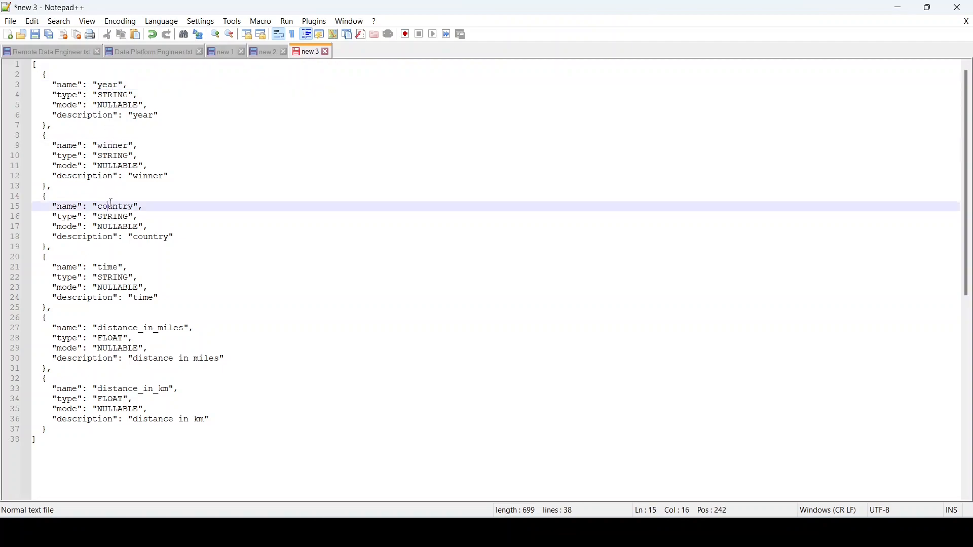
left_click(108, 267)
left_click(111, 330)
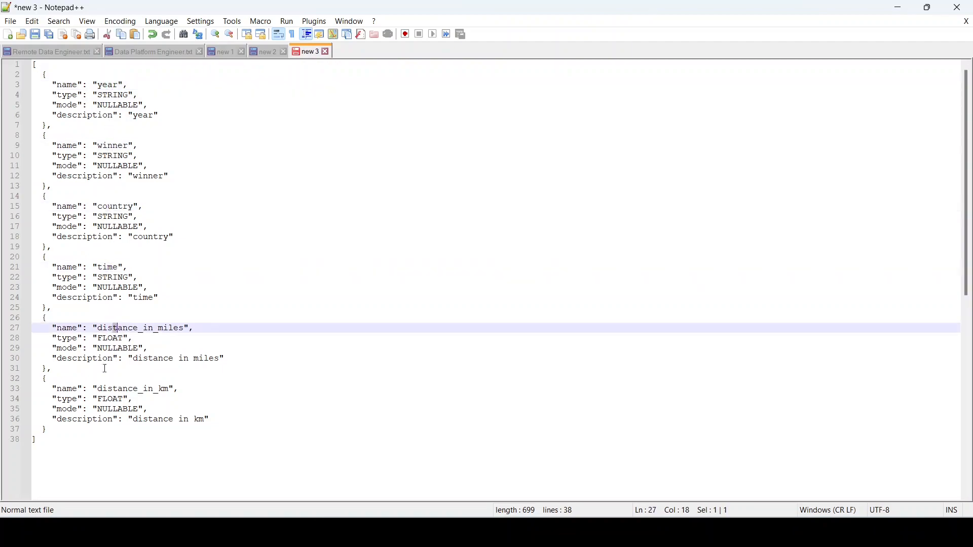
left_click(109, 398)
left_click(128, 390)
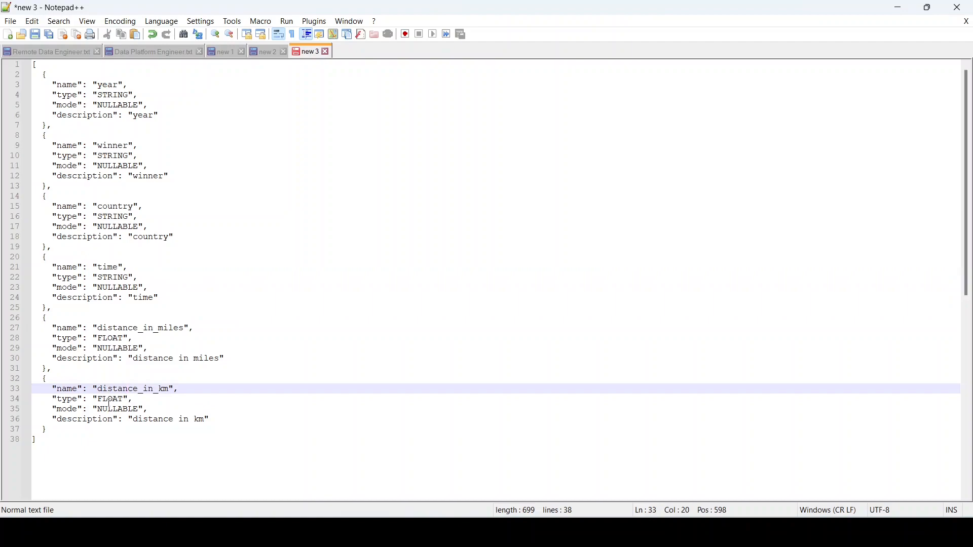
left_click(127, 400)
left_click(94, 329)
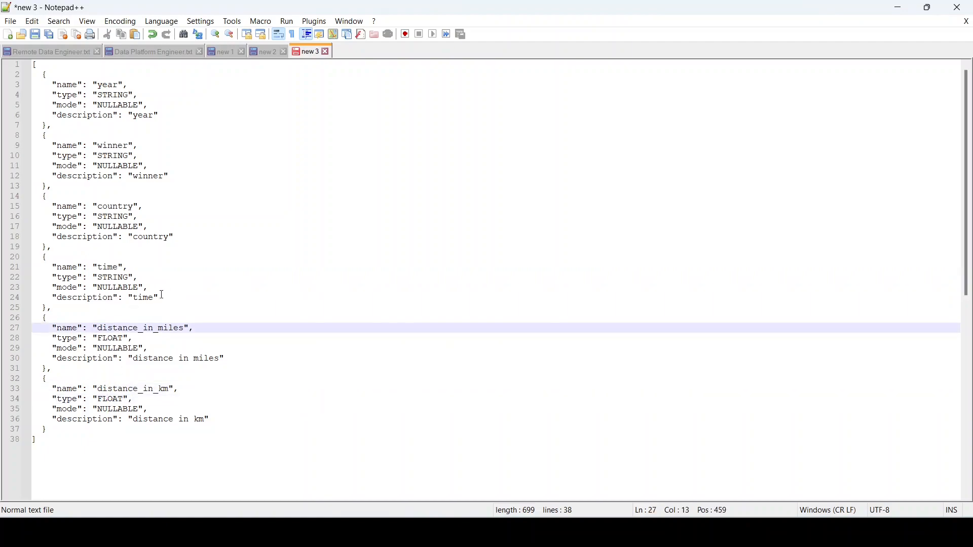
- Copy the entire JSON schema and paste it into the schema text editor of BigQuery's table creation form
left_click_drag(91, 440, 7, 54)
key("ctrl+c")
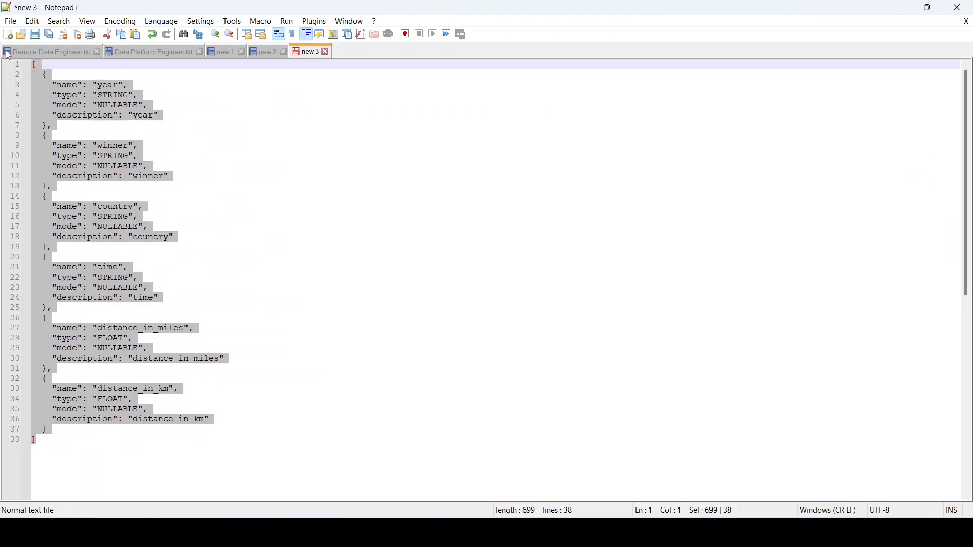
key("alt+Tab")
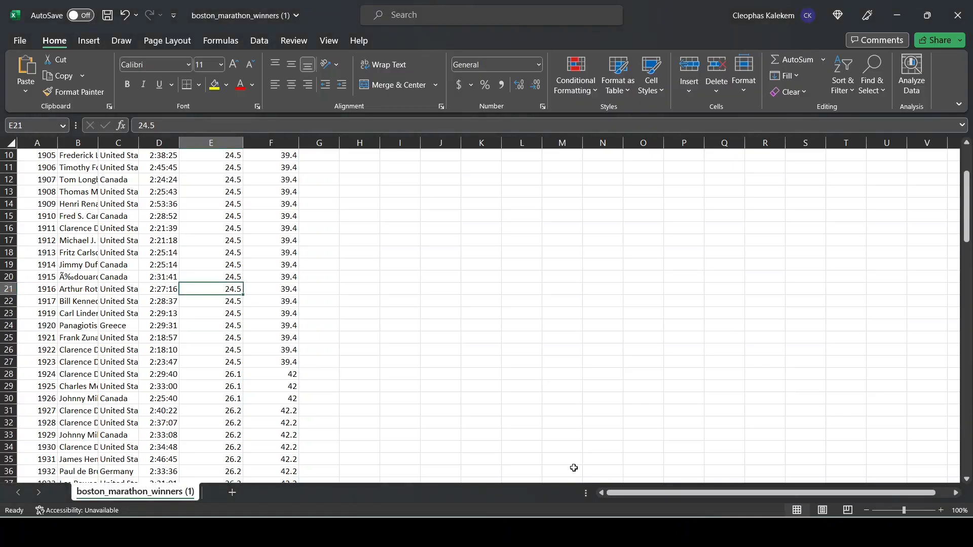
key("alt+Tab")
key("alt+Tab")
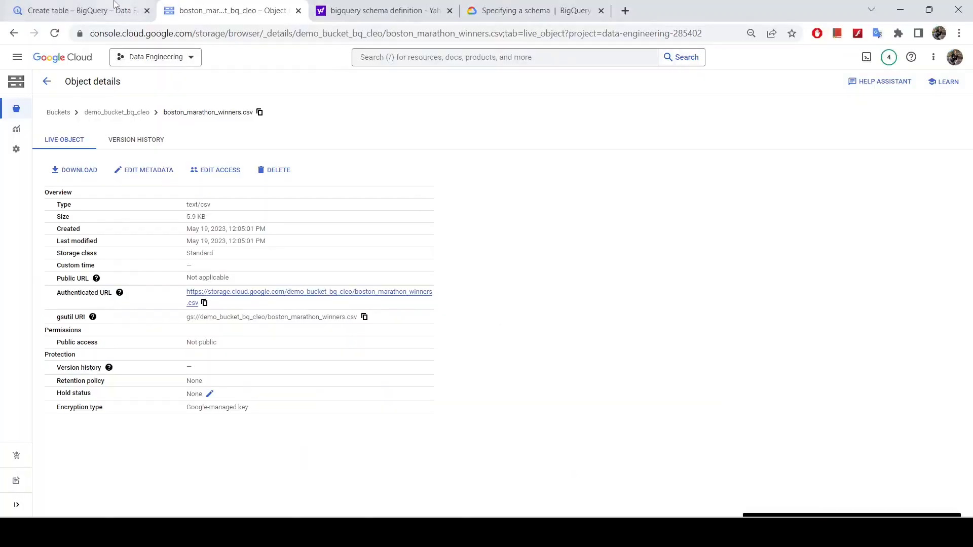
left_click(34, 7)
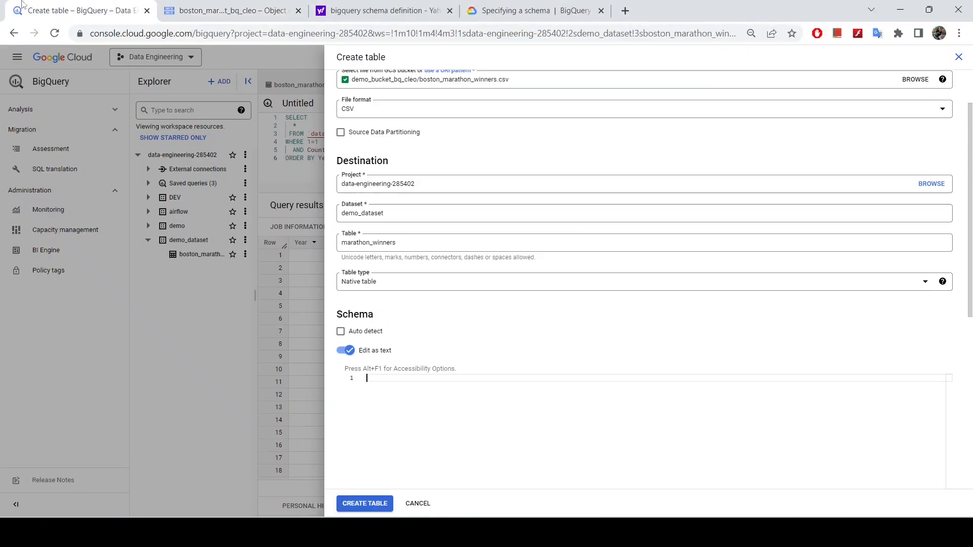
scroll(403, 174, "up", 1)
scroll(373, 267, "down", 6)
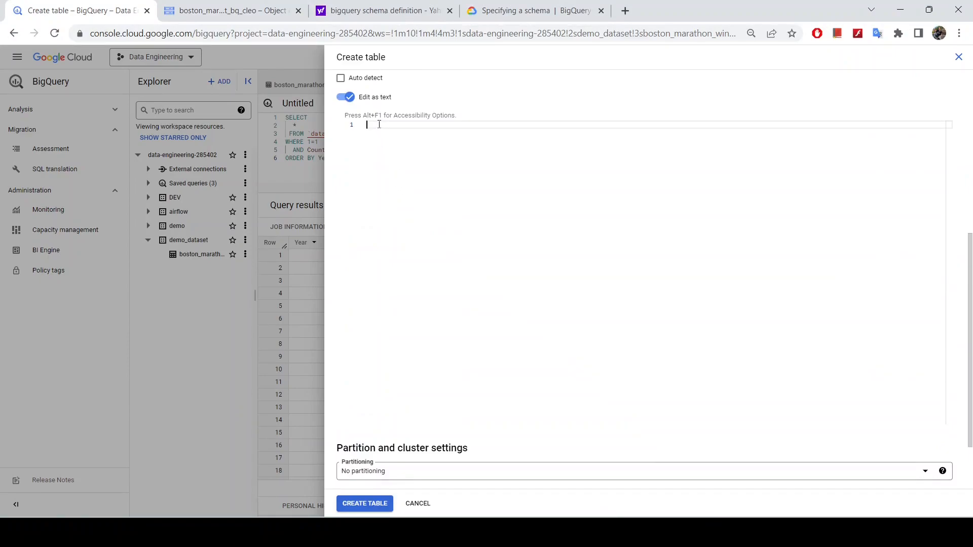
key("ctrl+v")
left_click(449, 395)
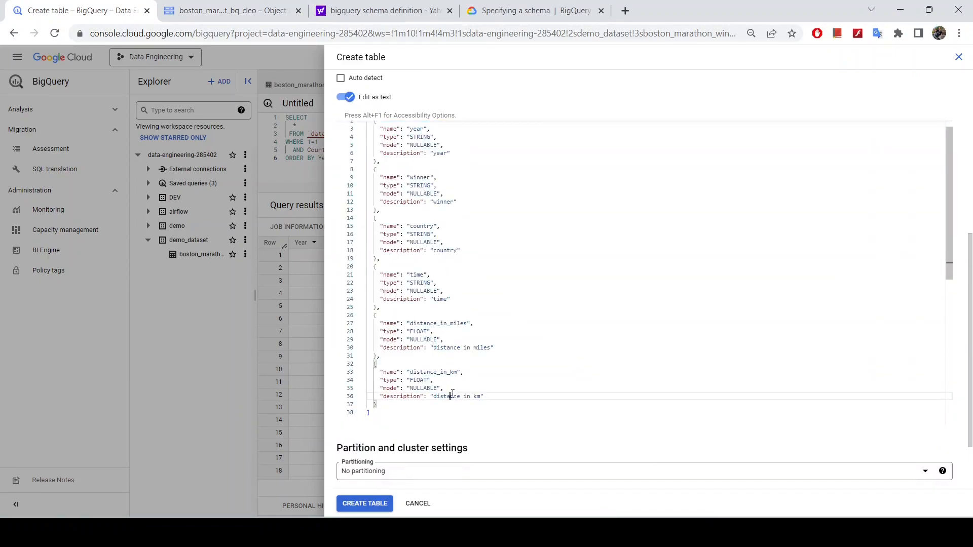
left_click(483, 289)
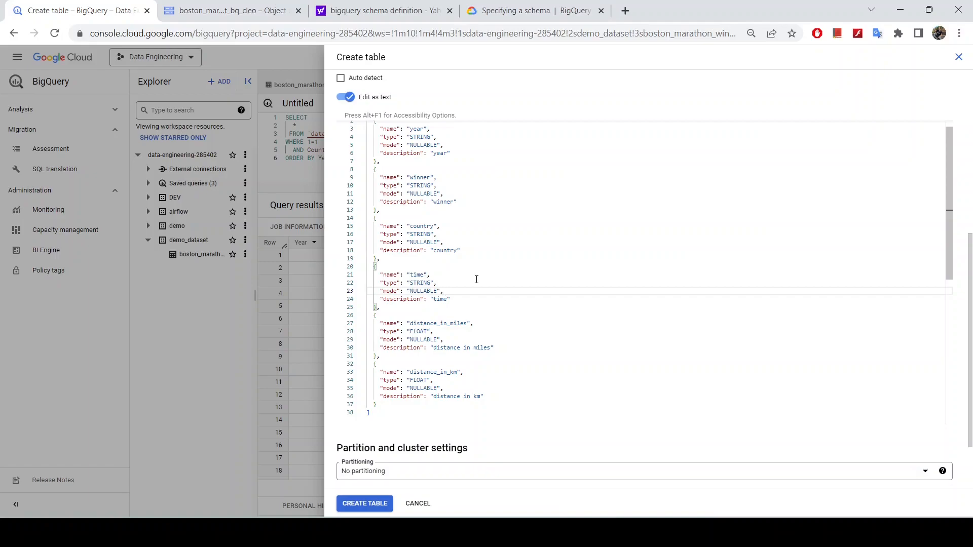
- In the advanced options of the new table, set the number of header rows to skip to 1
scroll(489, 280, "down", 10)
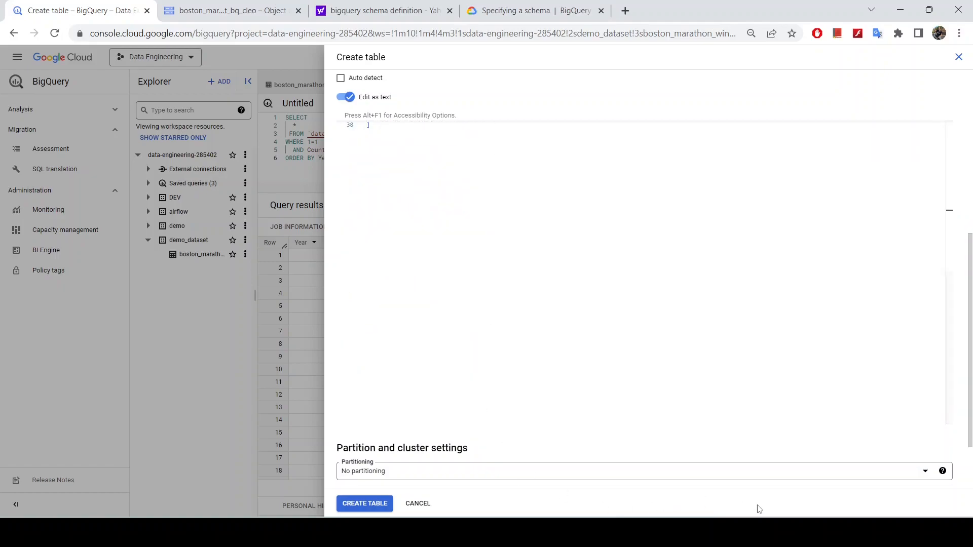
scroll(715, 464, "down", 2)
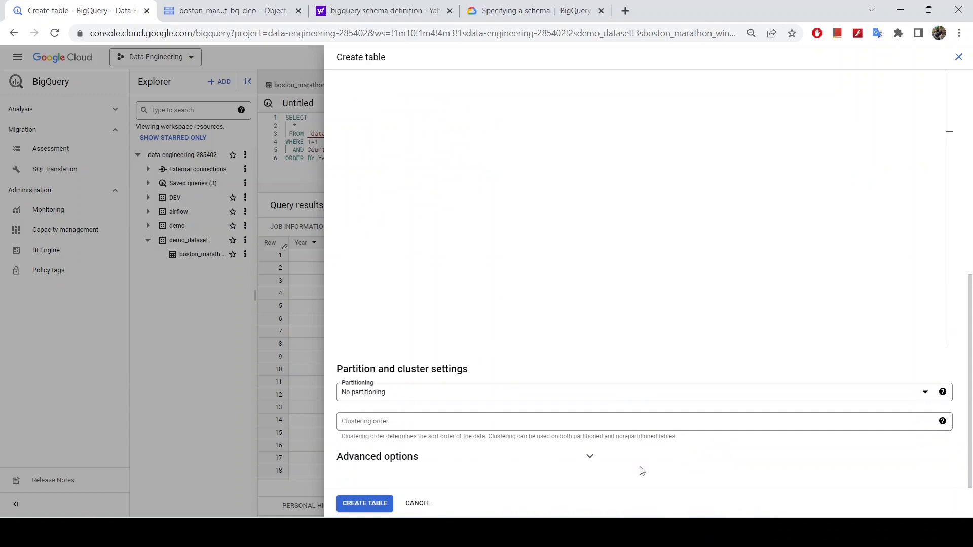
left_click(588, 459)
scroll(541, 449, "down", 5)
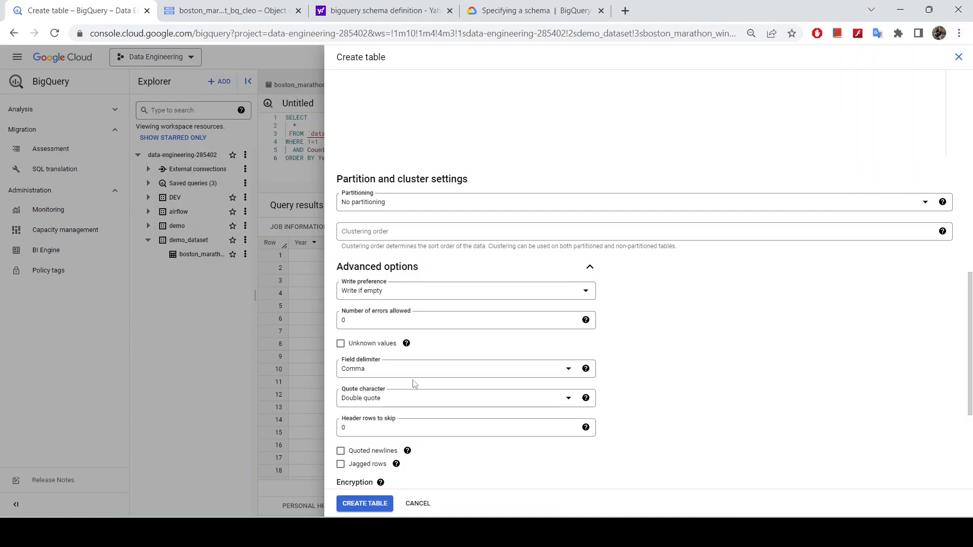
scroll(408, 386, "down", 3)
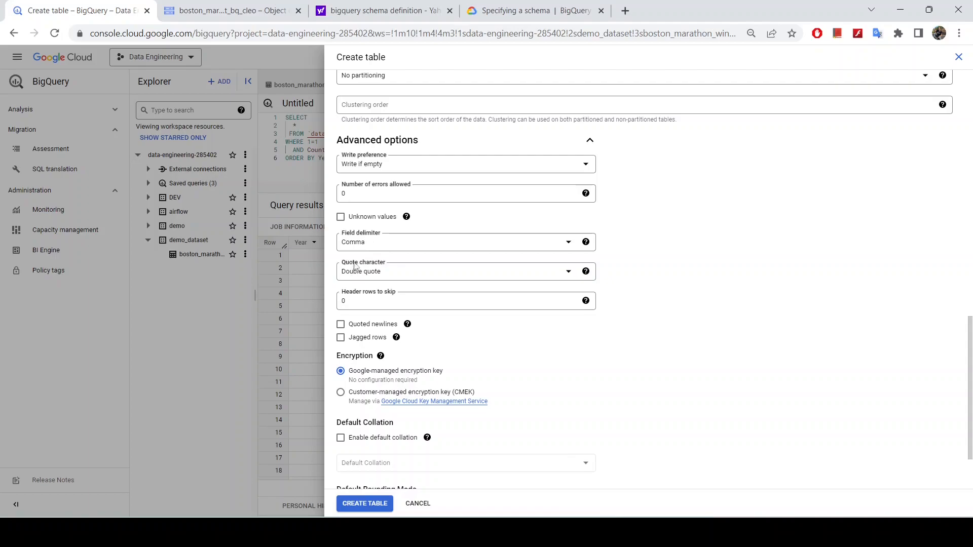
left_click(360, 300)
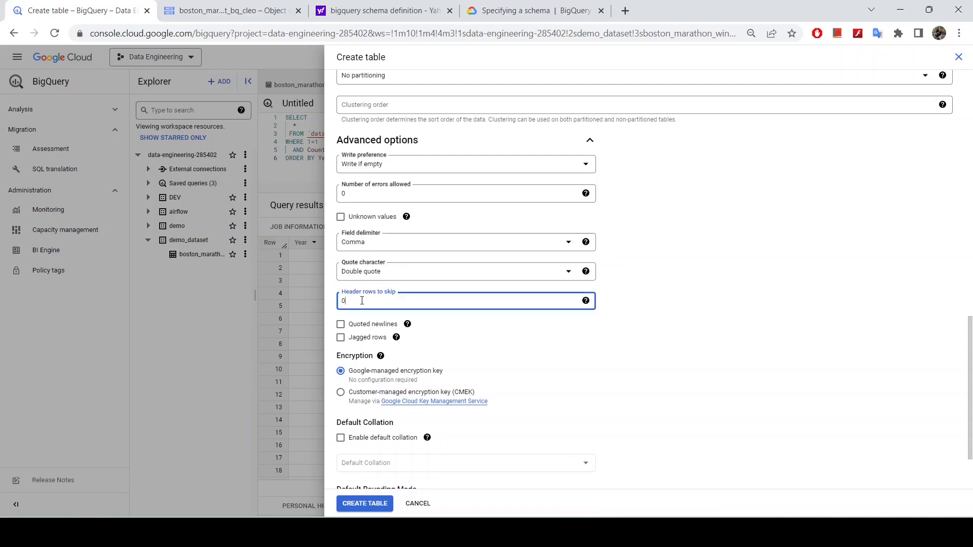
key("BackSpace")
type("1")
- Check the header row of the boston_marathon_winners spreadsheet in Excel, and return to the BigQuery form
left_click(470, 532)
scroll(136, 225, "up", 3)
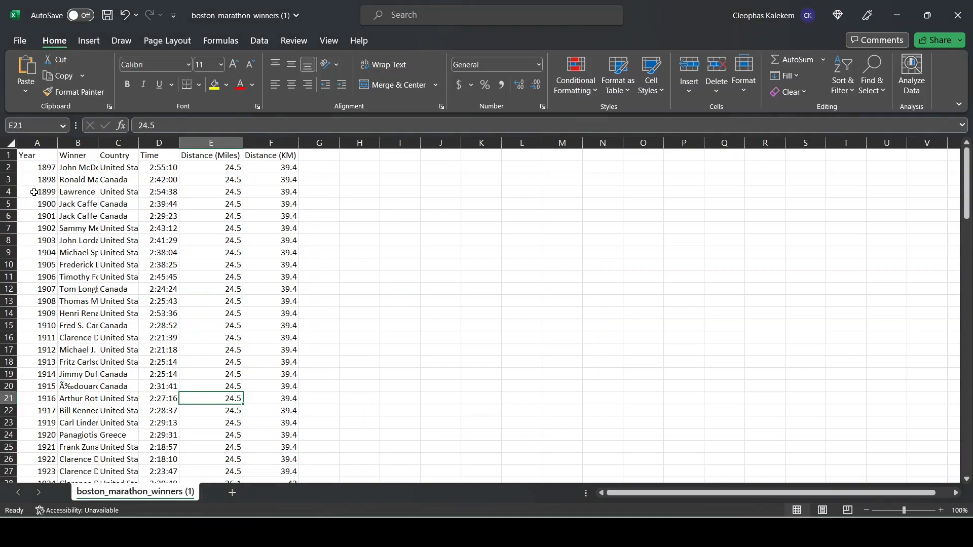
left_click(6, 156)
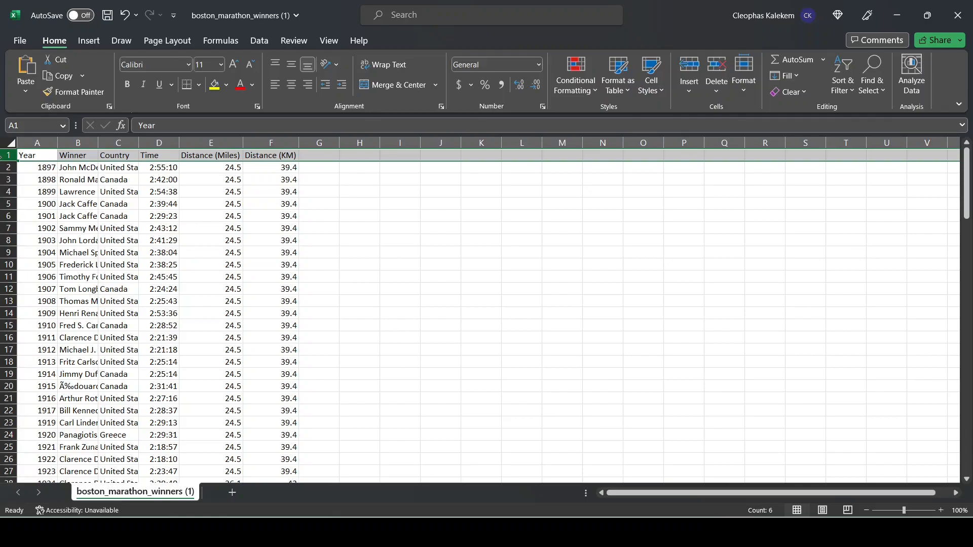
key("alt+Tab")
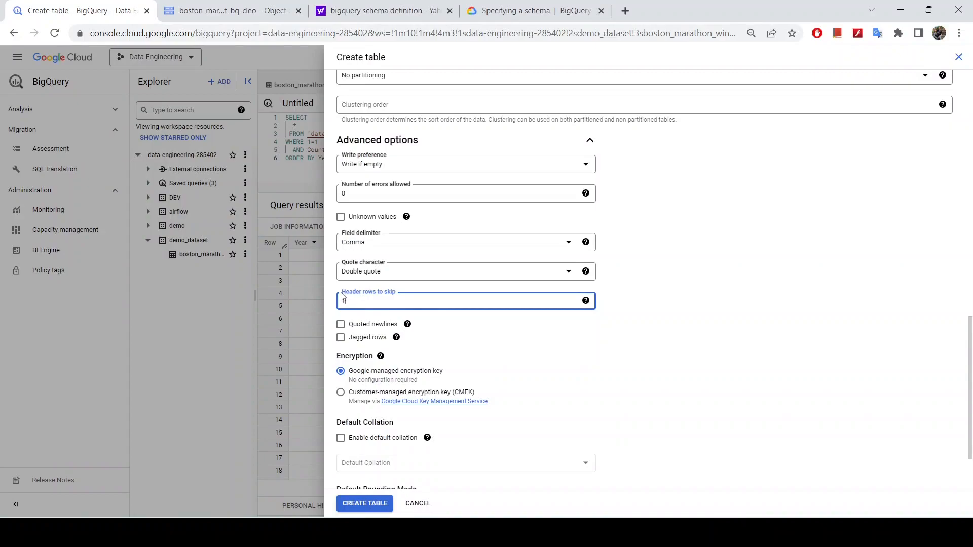
- Create the marathon_winners table and open it, widening the Explorer pane to show the full table names
scroll(376, 353, "down", 1)
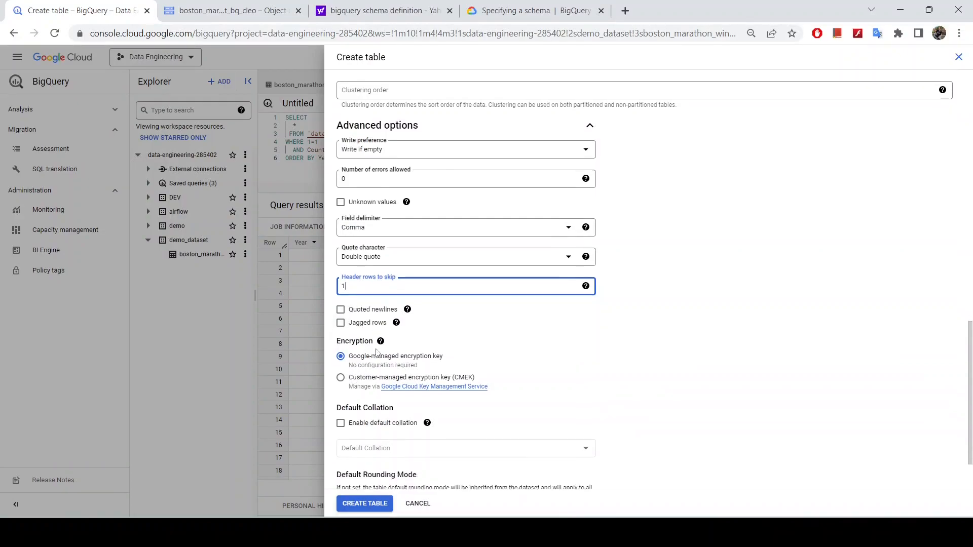
scroll(377, 353, "down", 2)
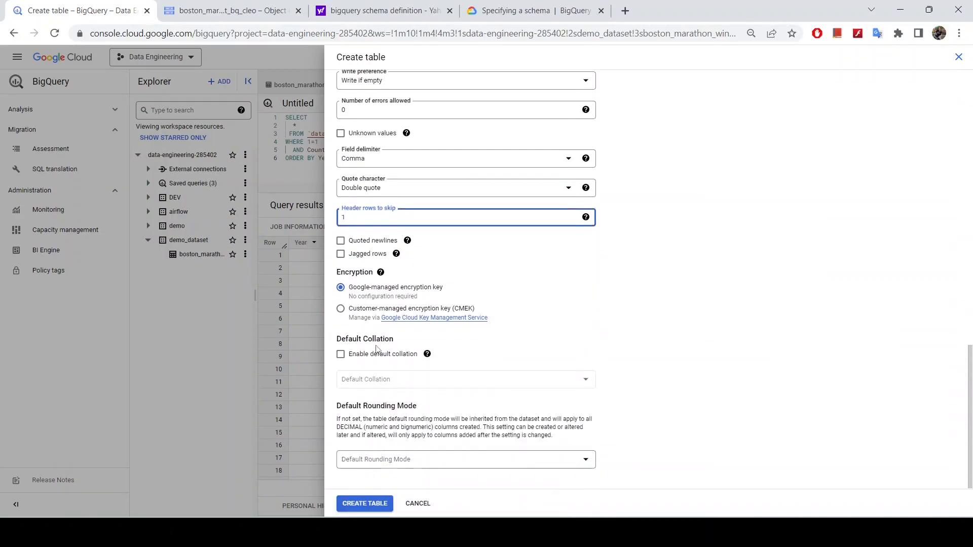
left_click(363, 505)
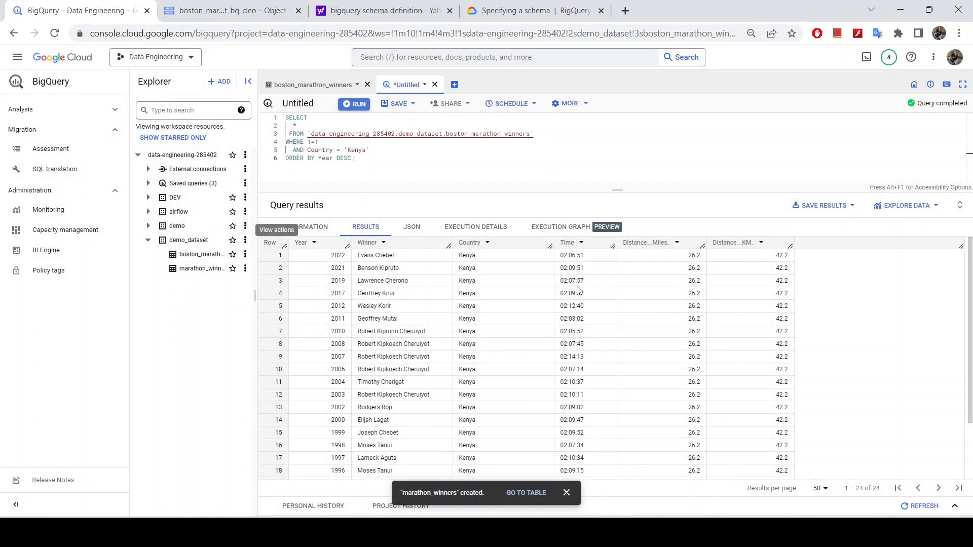
left_click(525, 498)
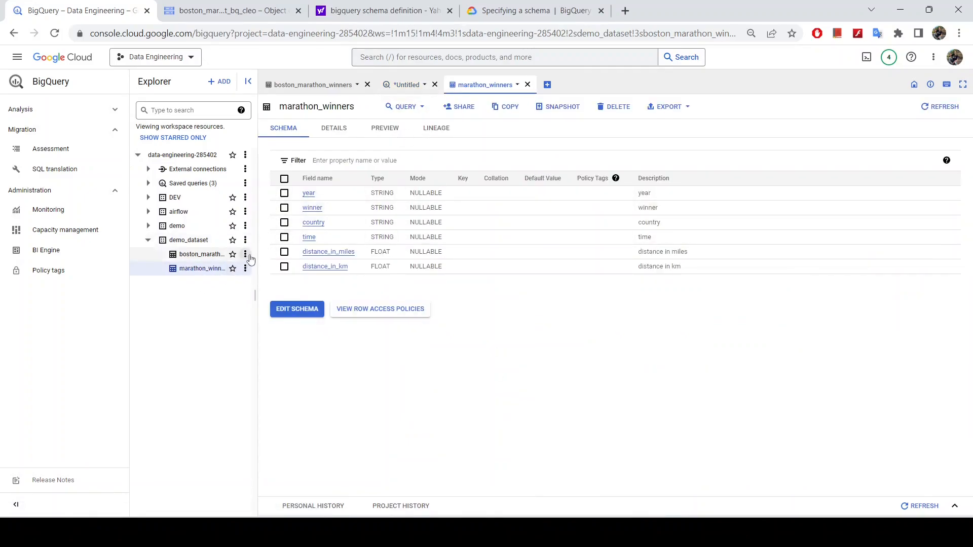
left_click_drag(257, 259, 322, 257)
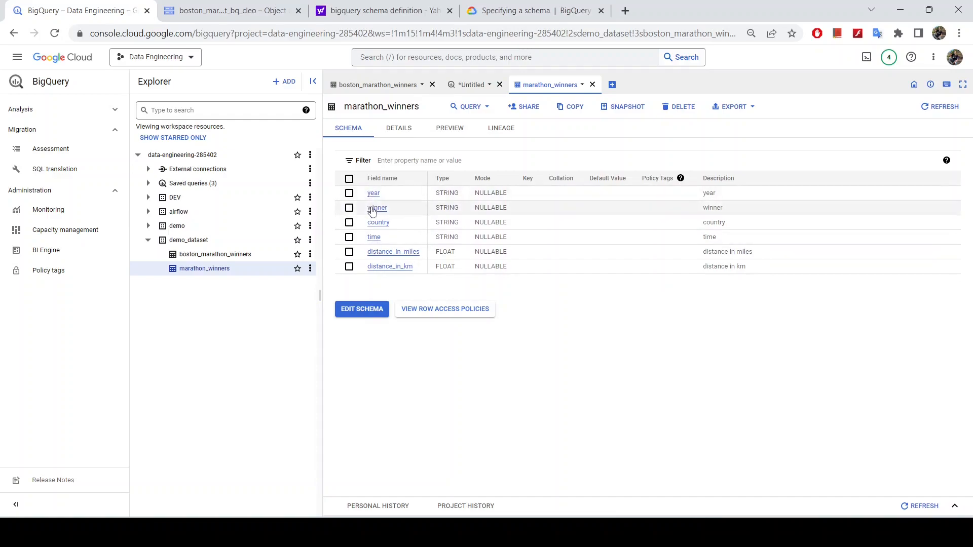
- Compare the year and winner entries of the JSON schema in Notepad++ with the marathon_winners schema in BigQuery
left_click(719, 532)
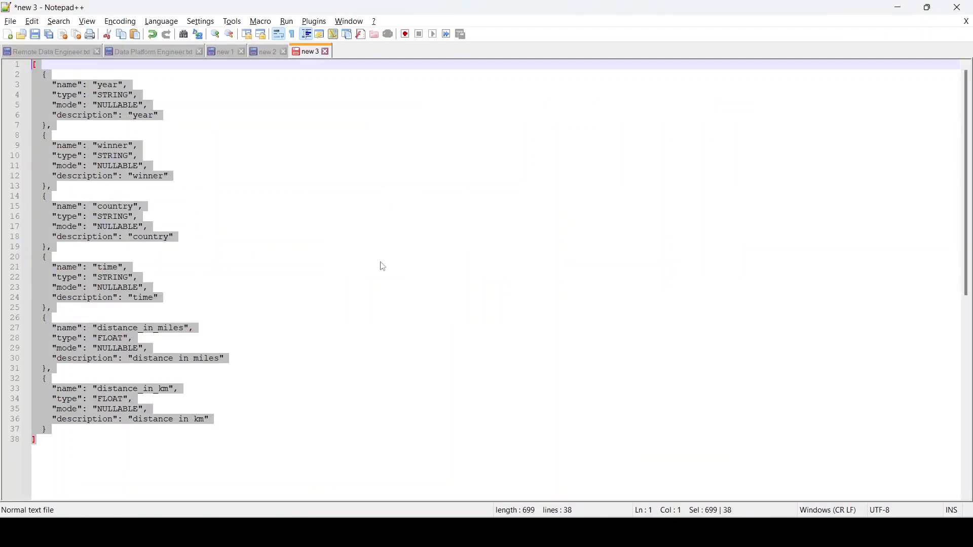
left_click(372, 257)
left_click_drag(102, 84, 112, 86)
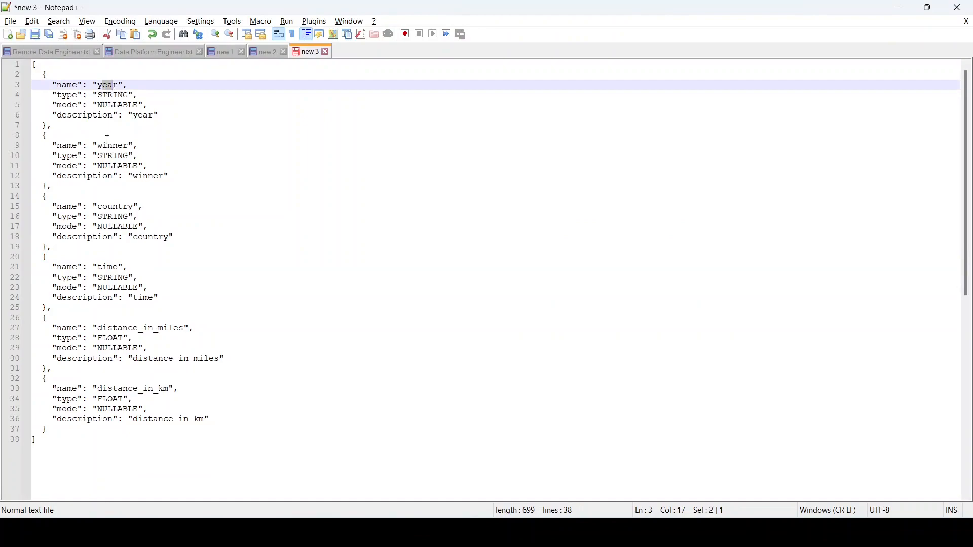
left_click_drag(111, 145, 119, 145)
key("alt+Tab")
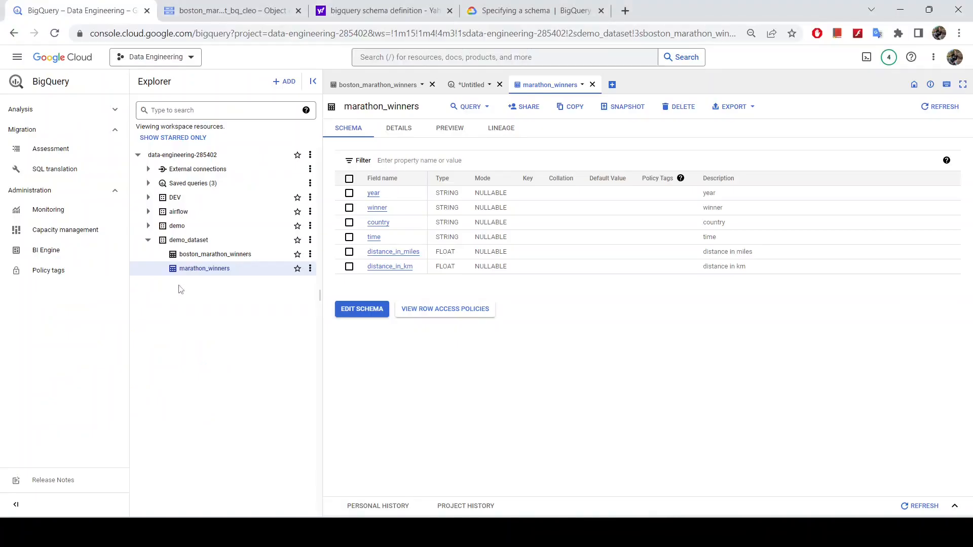
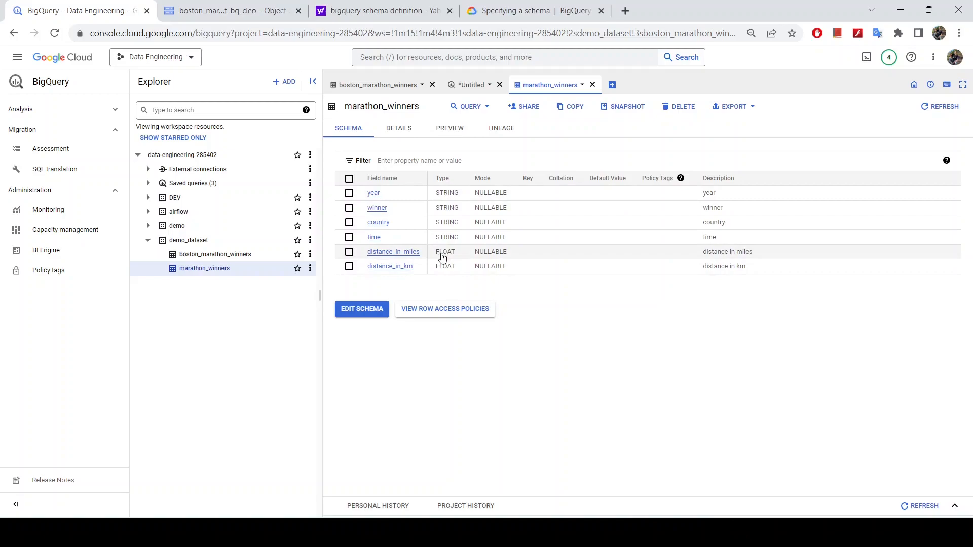
- Preview the data loaded into marathon_winners and examine its rows and total row count
left_click(445, 130)
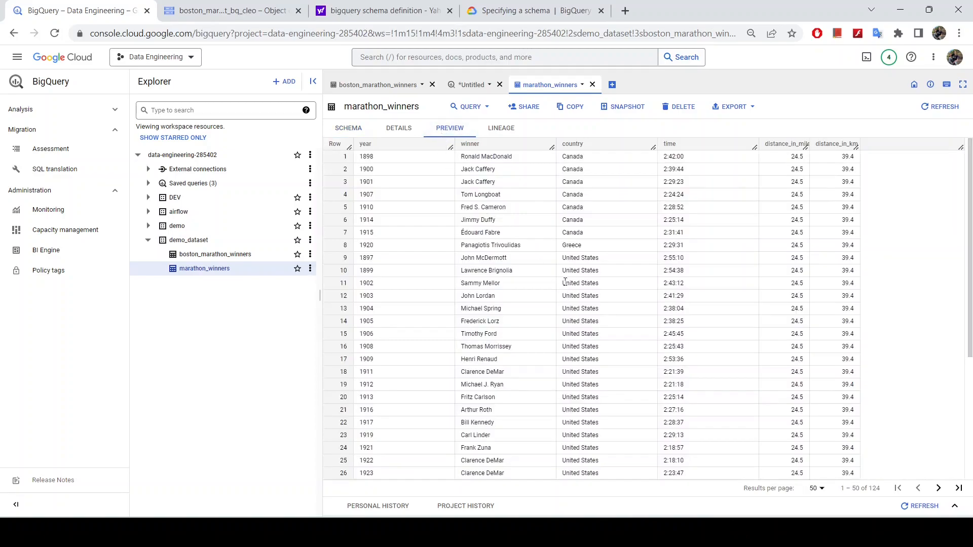
scroll(565, 285, "down", 6)
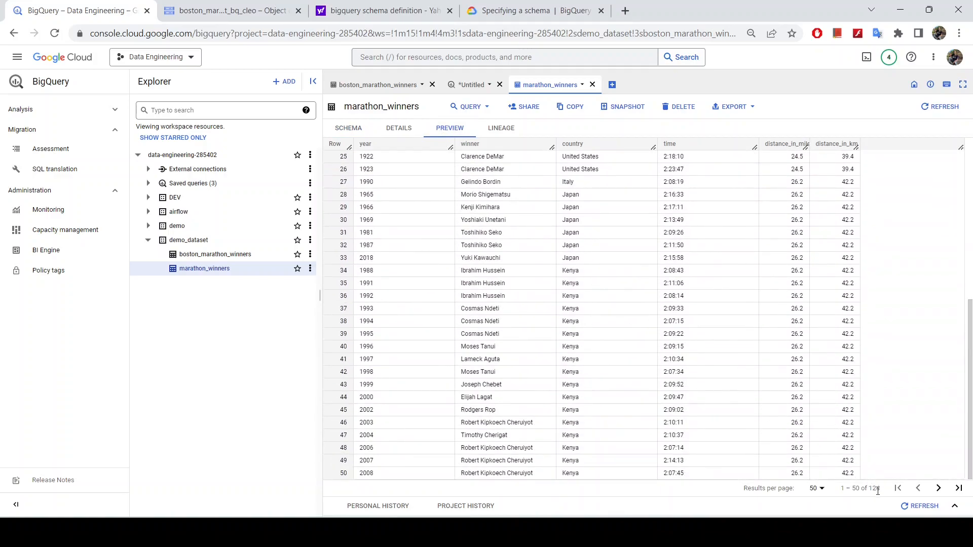
left_click_drag(882, 490, 867, 492)
- Switch to the boston_marathon_winners sheet in Excel and check its last data row against the table's row count
key("alt+Tab")
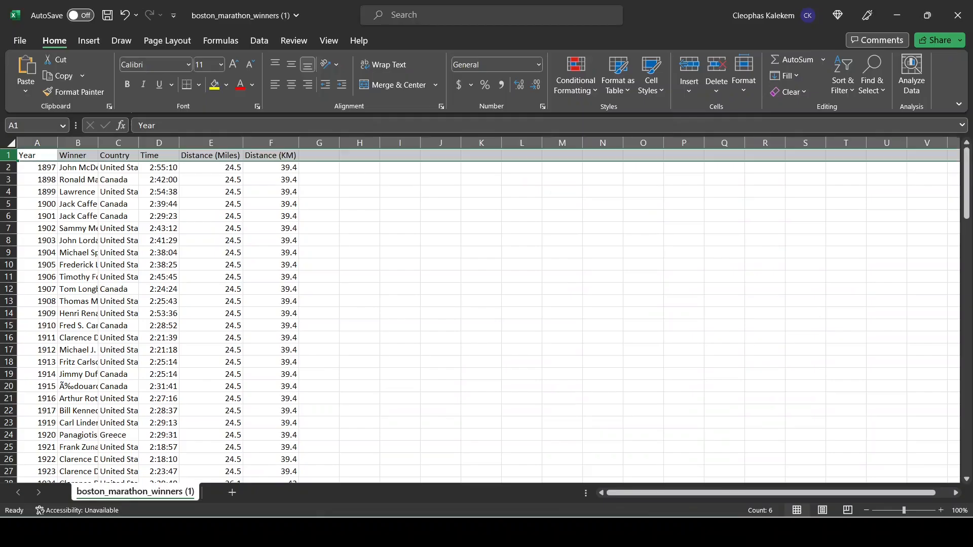
scroll(315, 387, "down", 20)
scroll(354, 342, "down", 17)
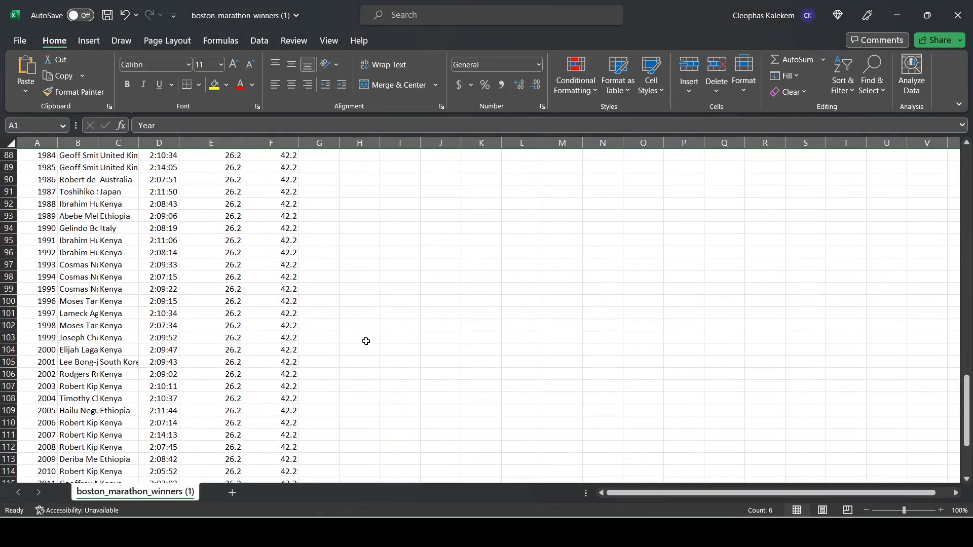
scroll(365, 341, "up", 4)
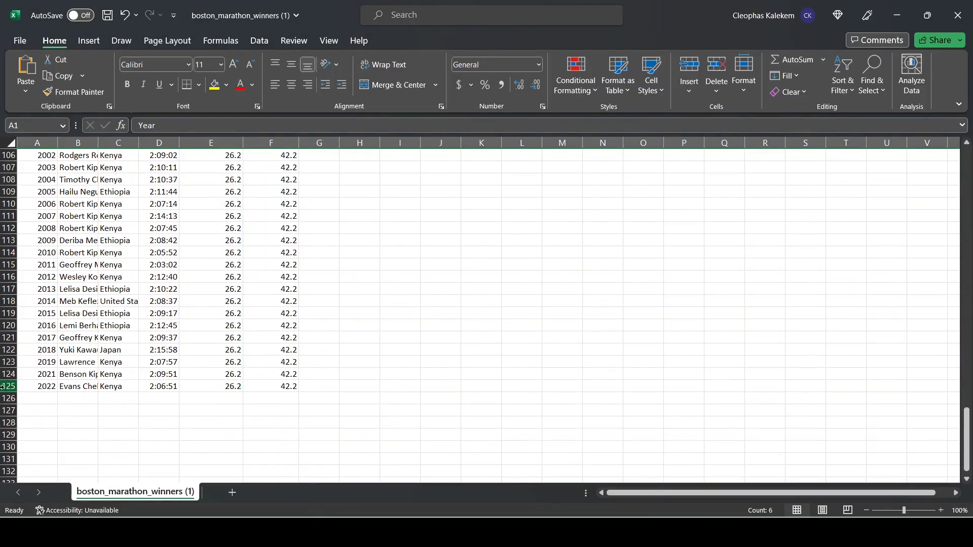
- Check the last data row and the header row of the boston_marathon_winners sheet to account for the row count
left_click(8, 386)
scroll(101, 314, "up", 5)
scroll(191, 287, "up", 20)
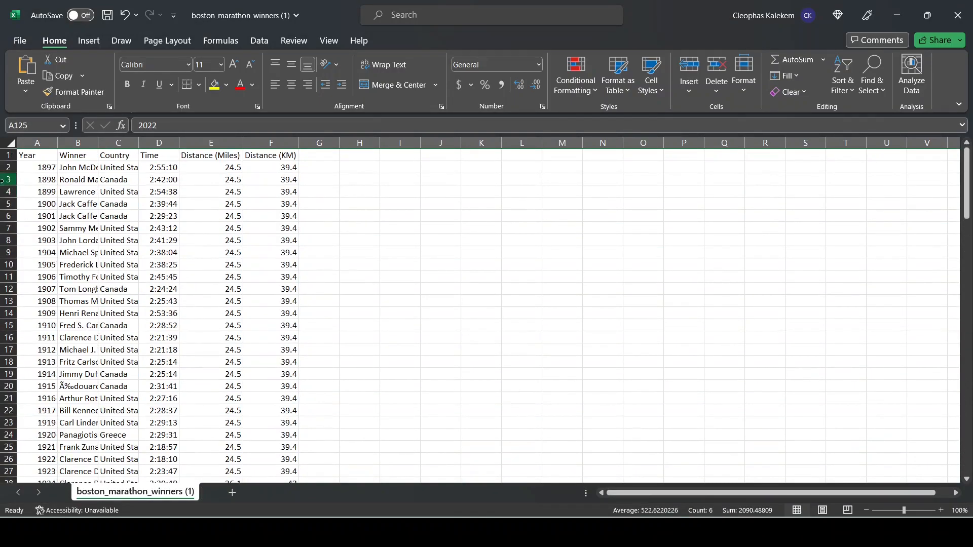
left_click(10, 155)
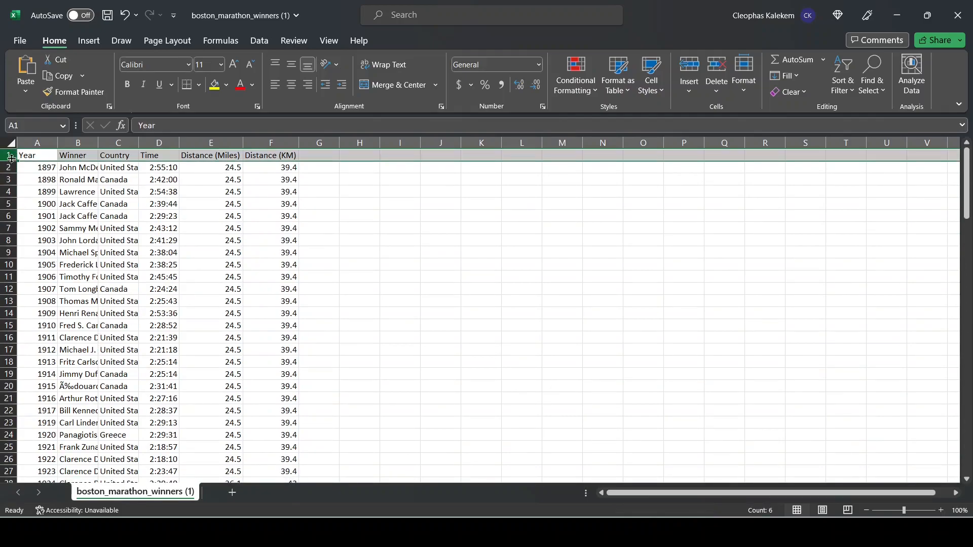
- Switch back to BigQuery, return to the first preview rows of marathon_winners and narrow the Explorer pane
key("alt+Tab")
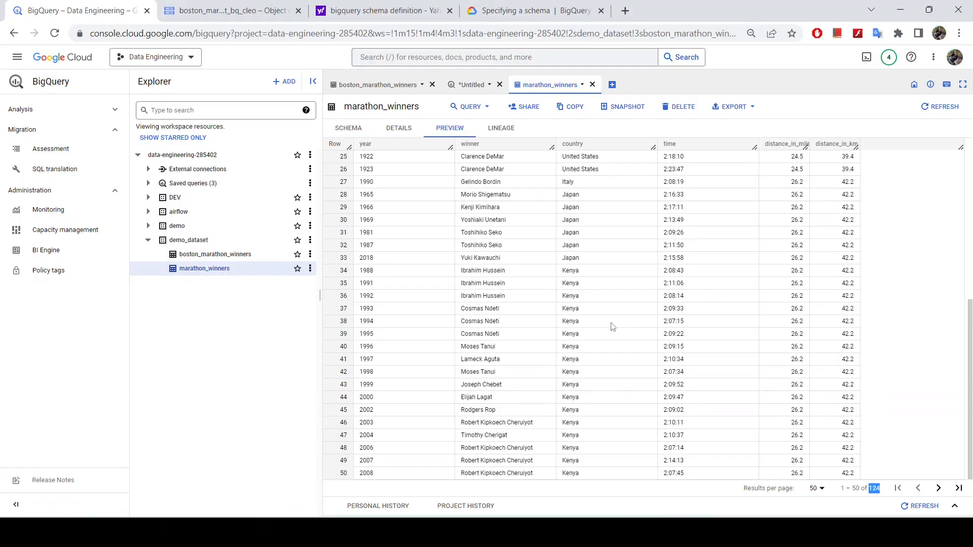
scroll(592, 322, "up", 6)
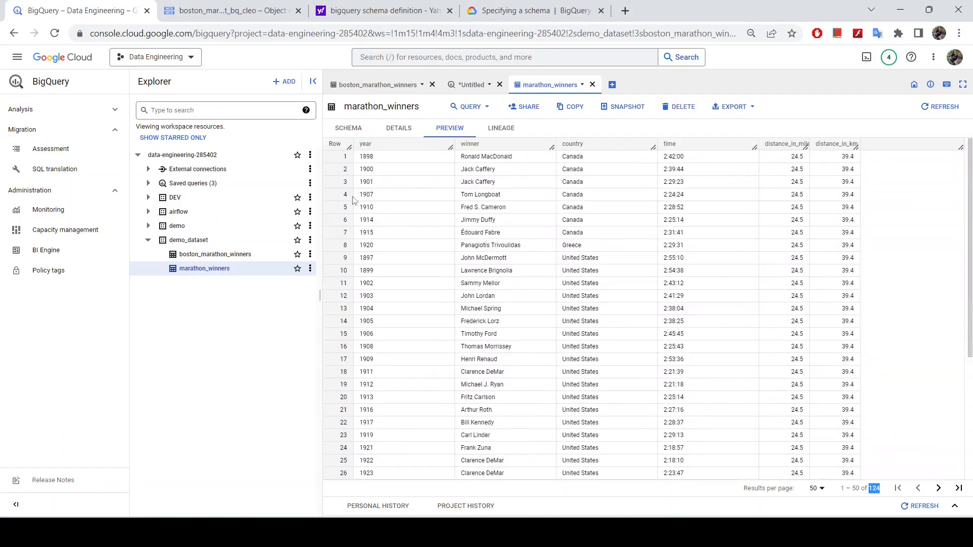
left_click_drag(319, 243, 258, 249)
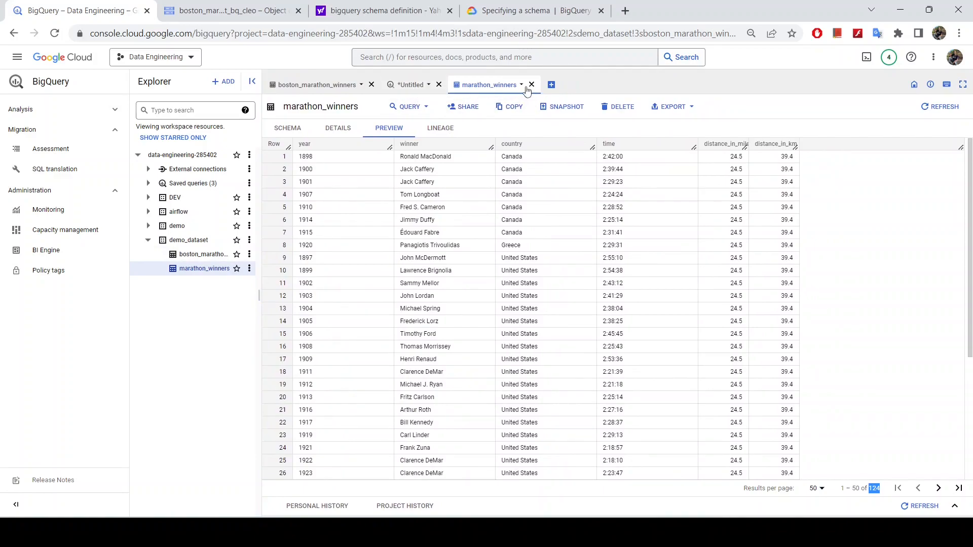
- Start a separate new query on the marathon_winners table and move its FROM clause three lines below SELECT
left_click(425, 109)
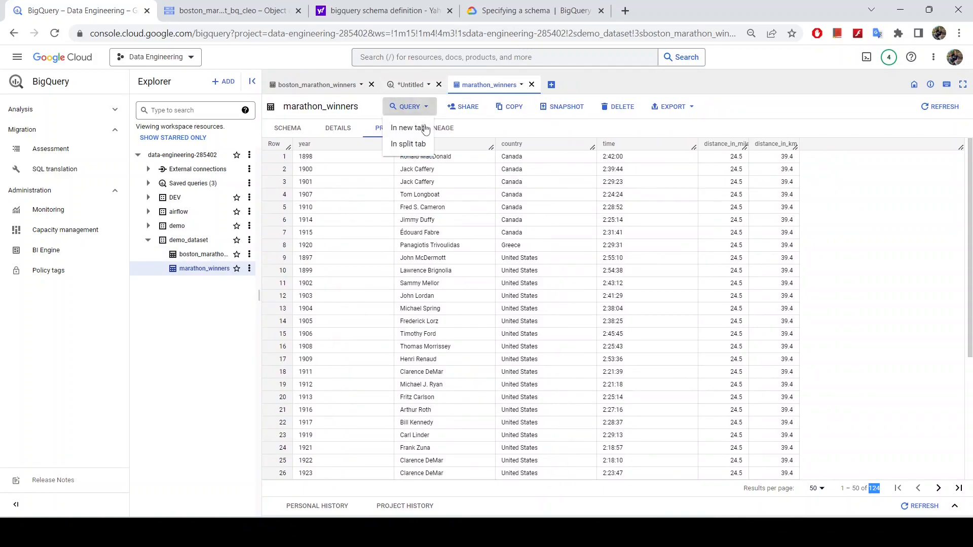
left_click(420, 131)
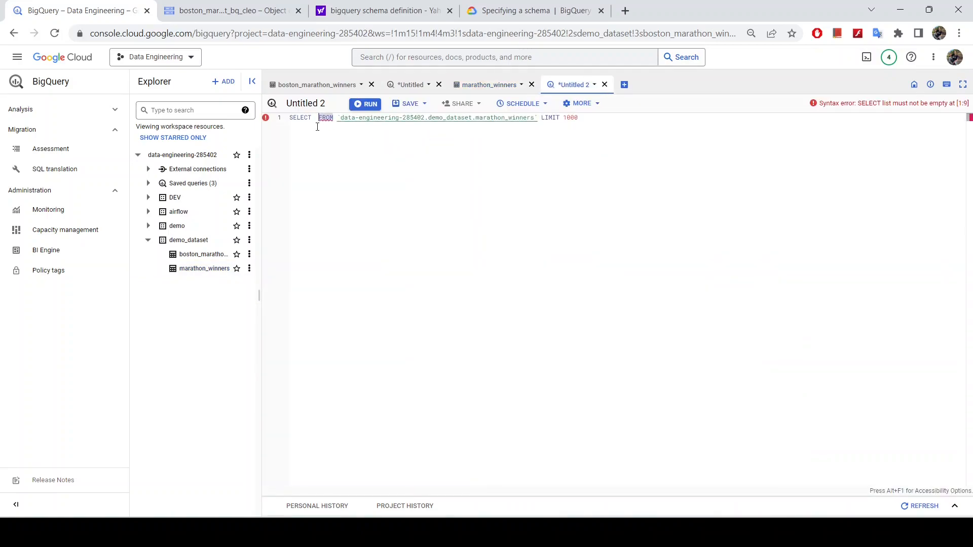
key("Return")
key("Return")
key("Return")
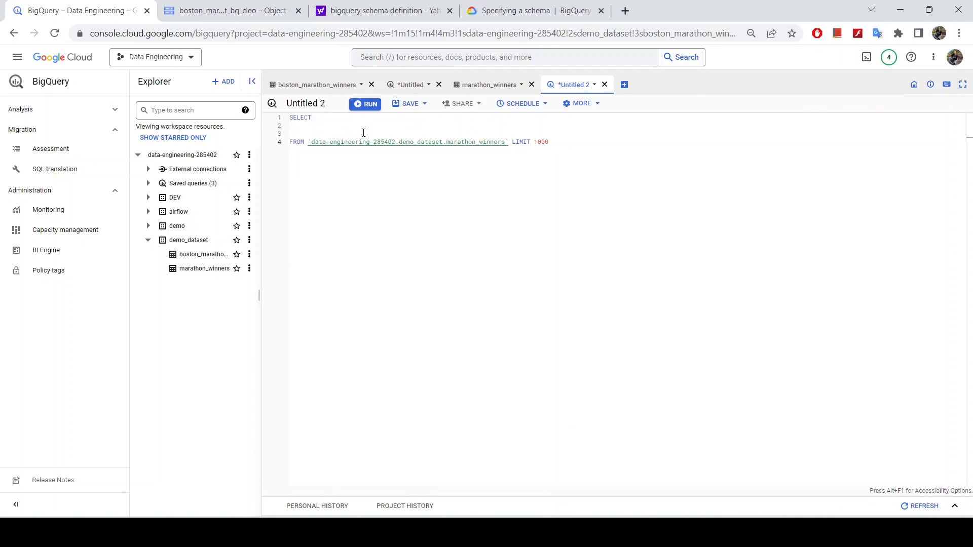
- Select all columns and replace LIMIT 1000 with the earlier query's clauses WHERE 1=1 AND Country = 'Kenya' ORDER BY Year DESC;
left_click(410, 85)
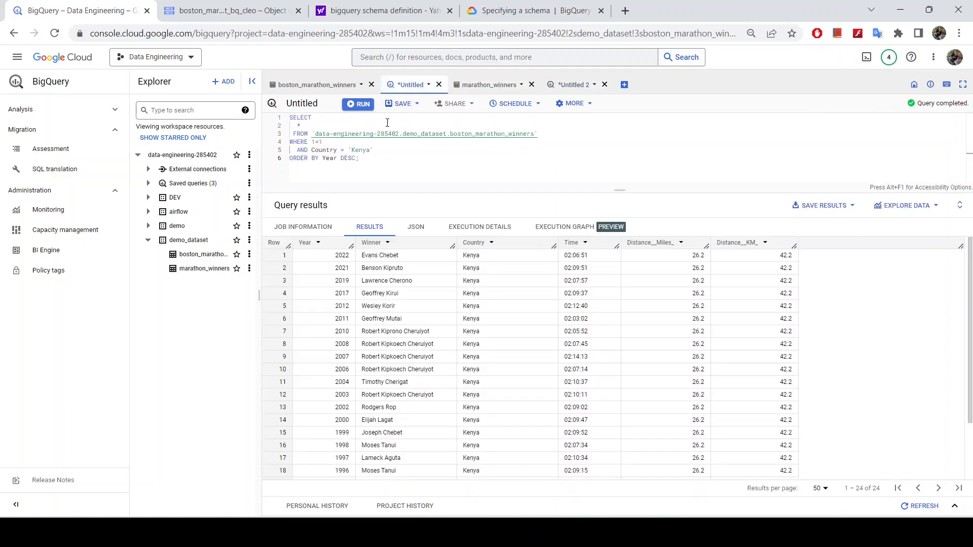
left_click_drag(373, 161, 281, 145)
key("ctrl+c")
left_click(572, 85)
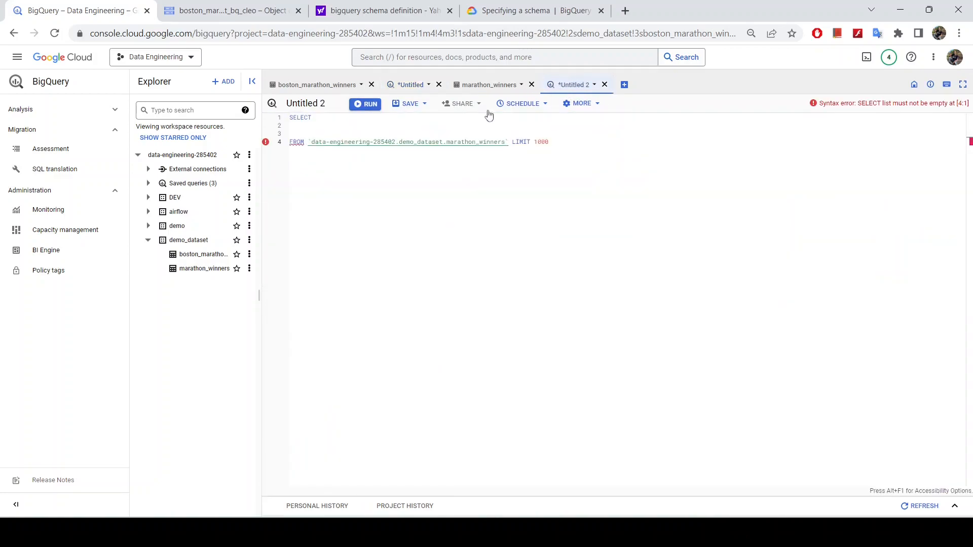
left_click(326, 157)
left_click_drag(509, 142, 559, 142)
key("BackSpace")
key("ctrl+v")
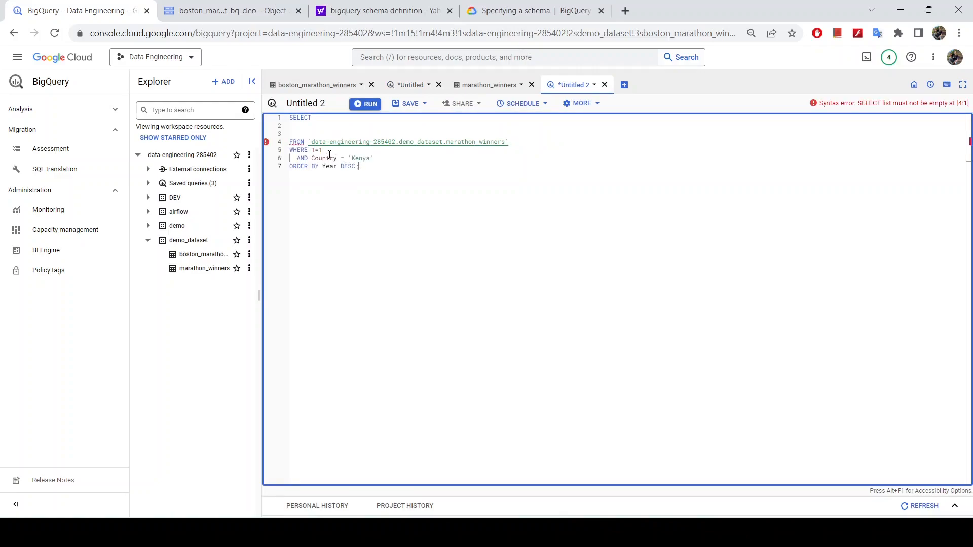
left_click(311, 134)
key("BackSpace")
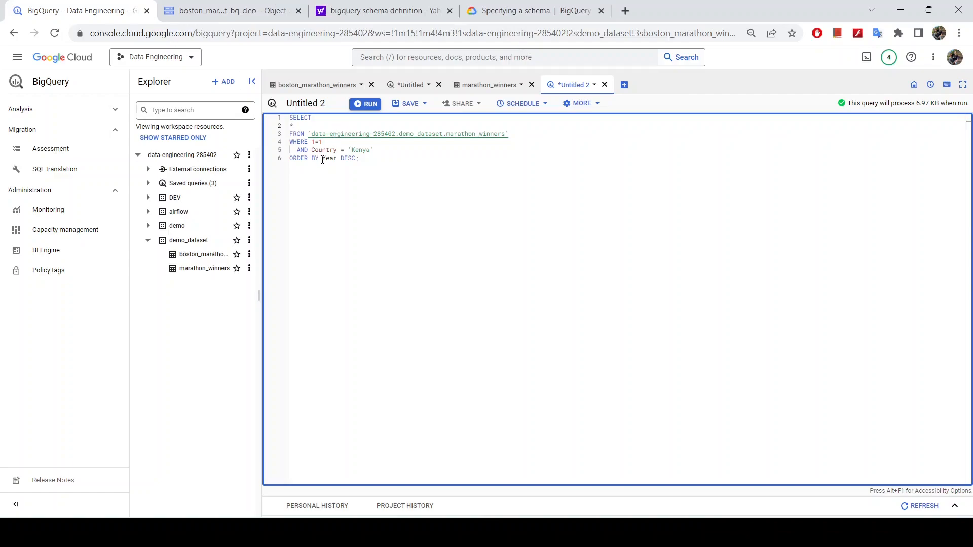
- Replace Kenya in the query's Country filter with United States, copied from the country column of the marathon_winners preview
double_click(352, 150)
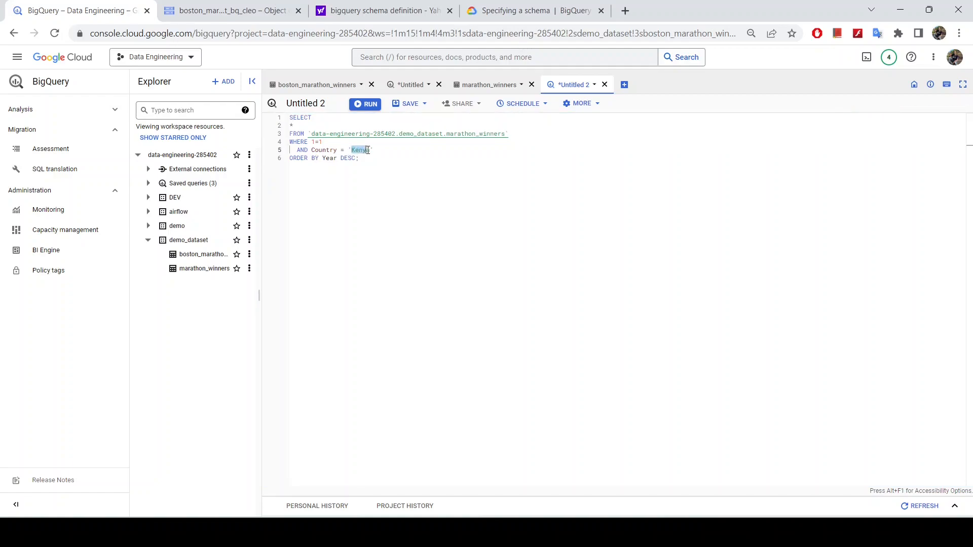
left_click(479, 85)
scroll(531, 282, "down", 8)
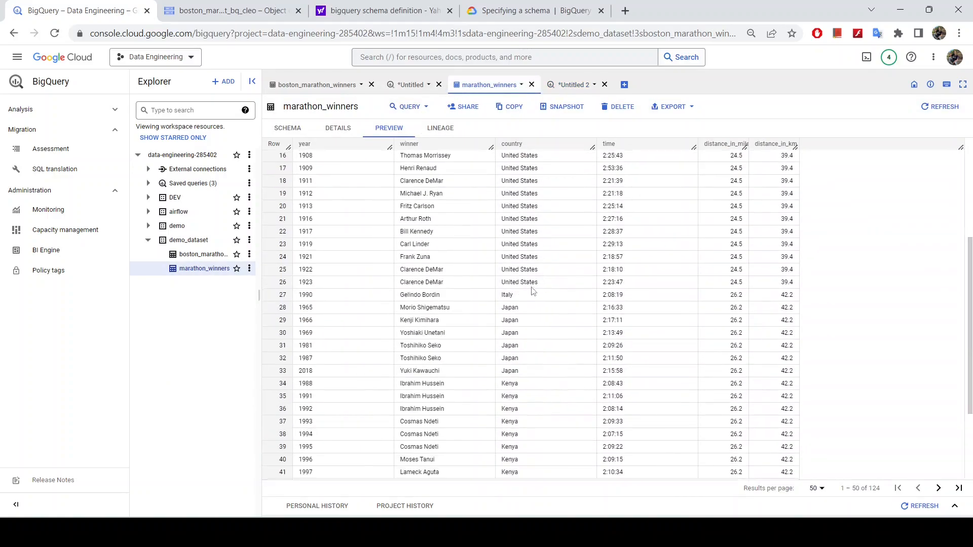
scroll(534, 283, "up", 8)
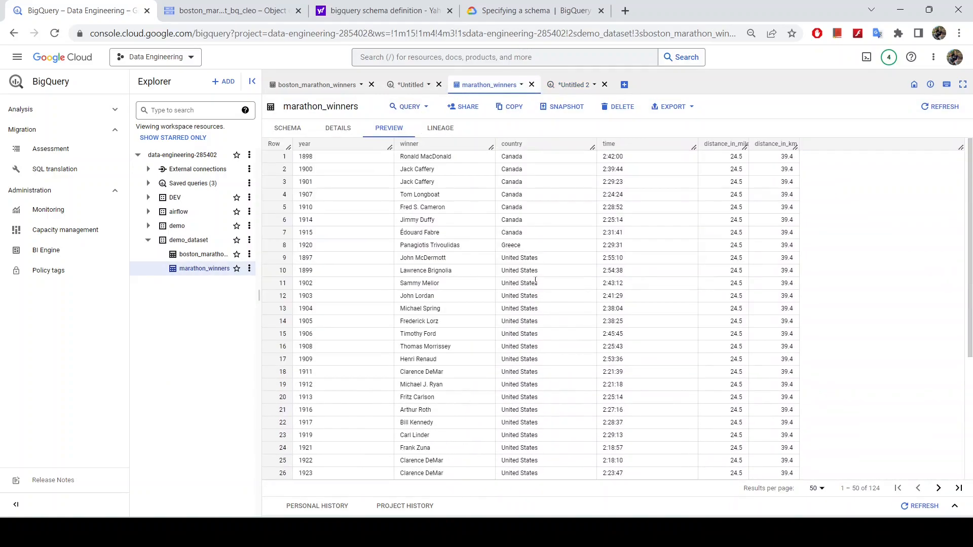
left_click_drag(541, 258, 500, 265)
key("ctrl+c")
left_click(568, 87)
double_click(354, 150)
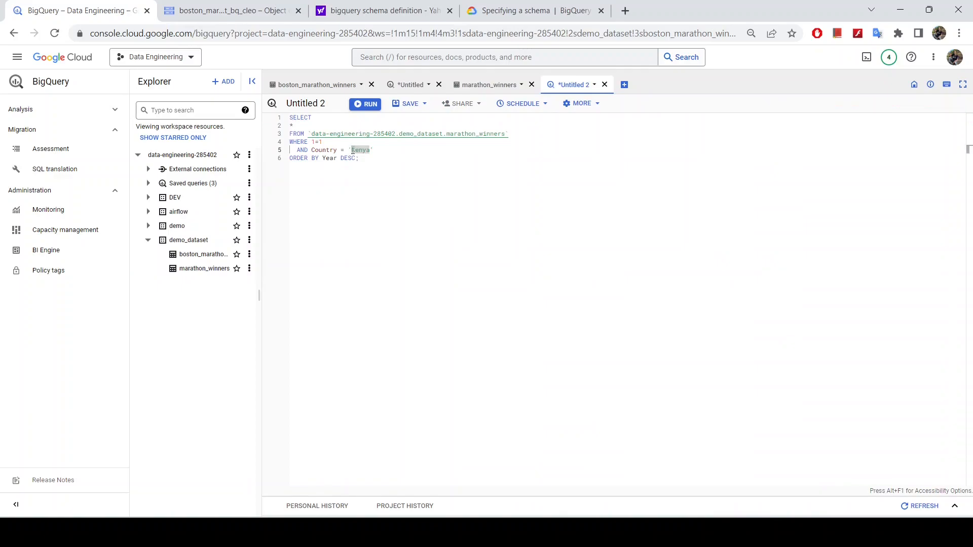
key("Delete")
key("Delete")
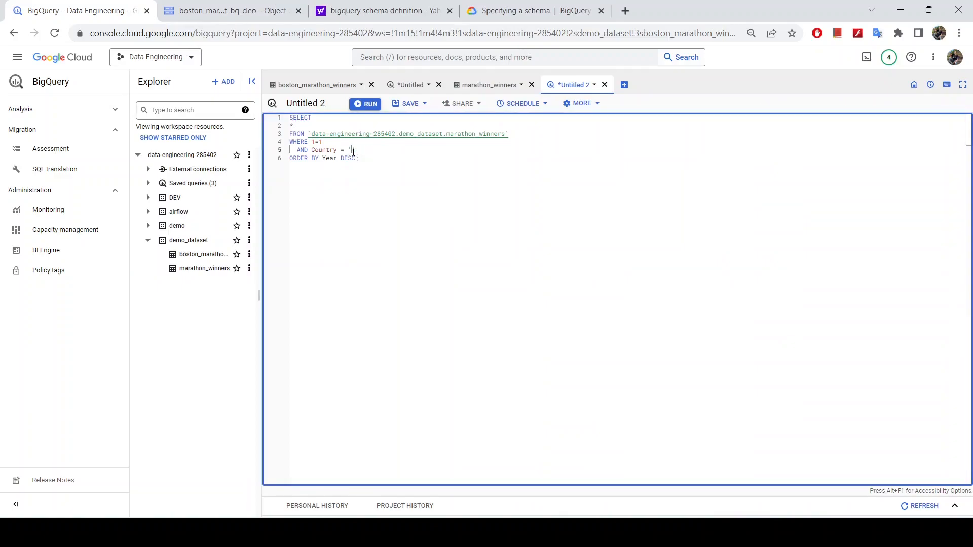
key("ctrl+v")
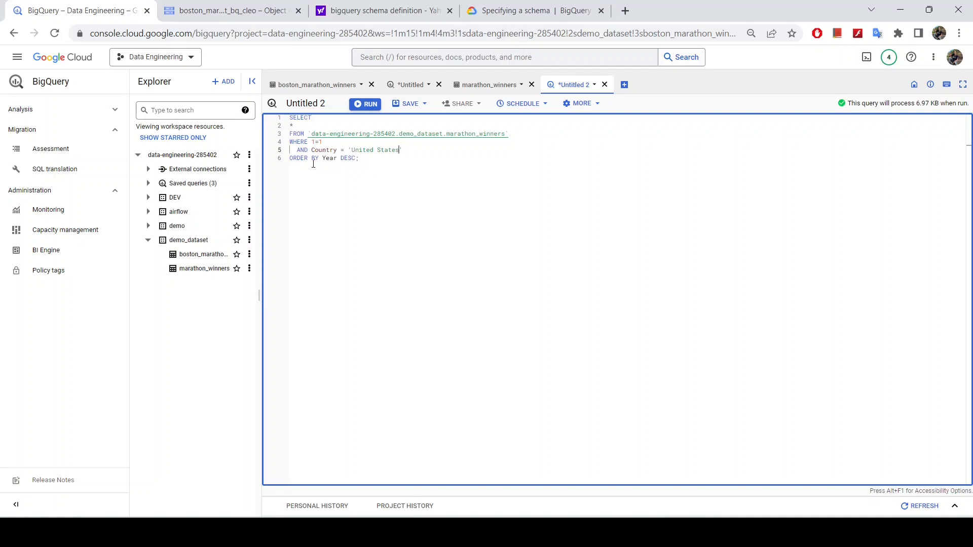
- Run the United States winners query, enlarge the results area and narrow the Explorer pane further
left_click(368, 107)
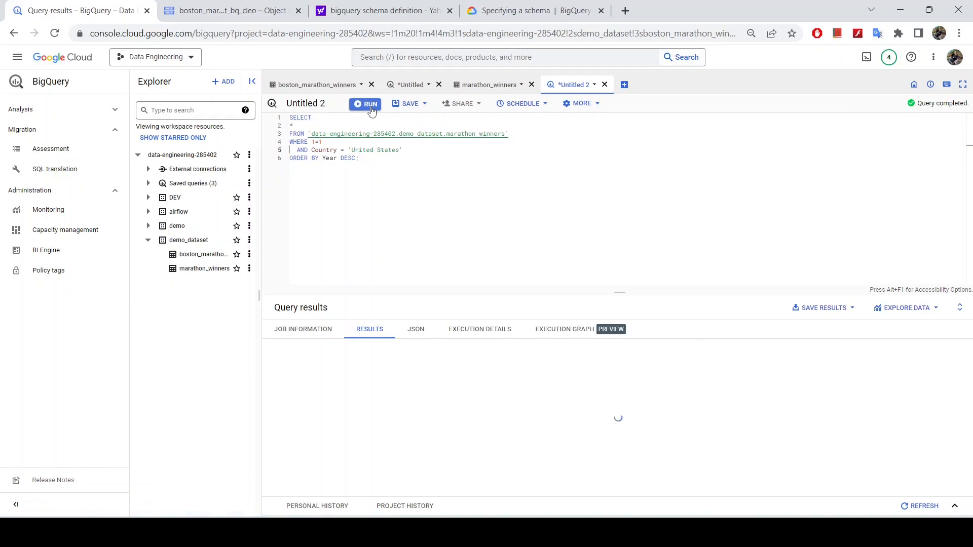
left_click_drag(619, 292, 619, 175)
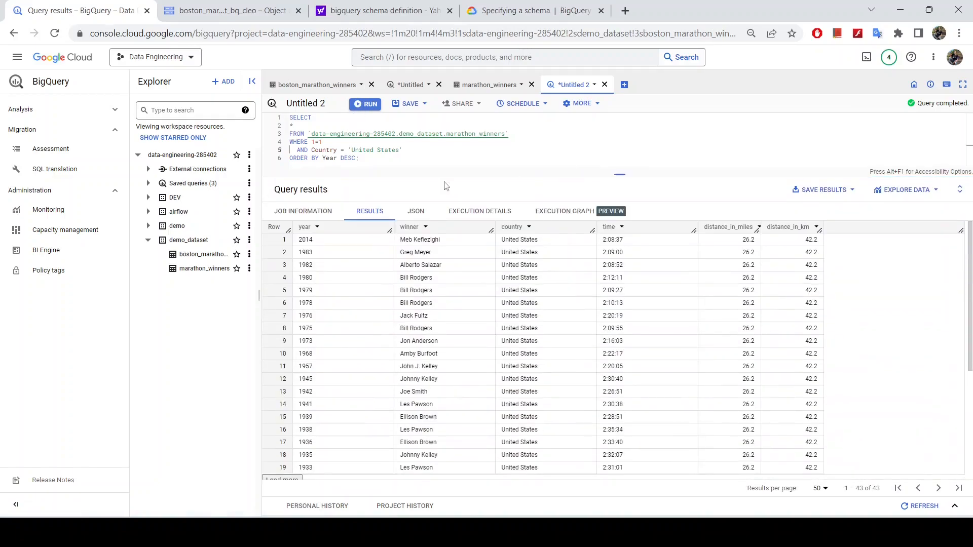
left_click_drag(262, 182, 203, 183)
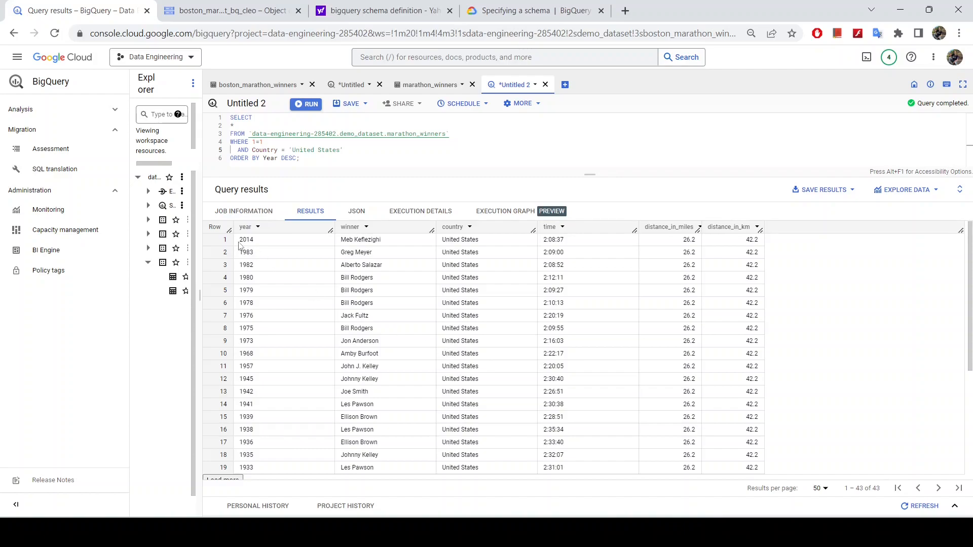
- Examine the query results from the most recent to the earliest United States winner, checking years, names and countries
left_click_drag(239, 241, 256, 242)
left_click_drag(342, 239, 517, 254)
left_click(517, 255)
left_click_drag(240, 257, 257, 259)
scroll(281, 266, "down", 5)
scroll(280, 271, "up", 5)
scroll(283, 274, "down", 5)
scroll(286, 279, "up", 3)
scroll(321, 370, "down", 2)
scroll(322, 373, "down", 2)
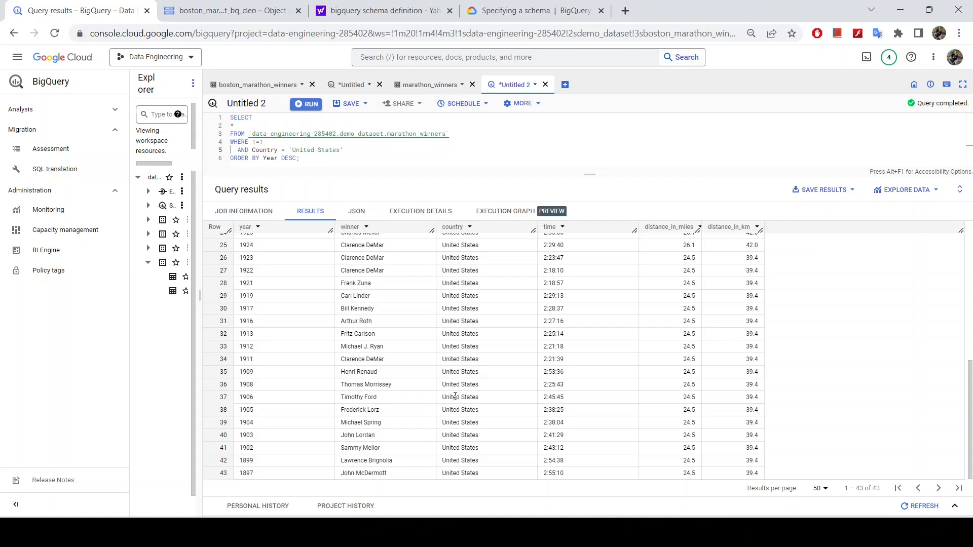
scroll(455, 396, "up", 6)
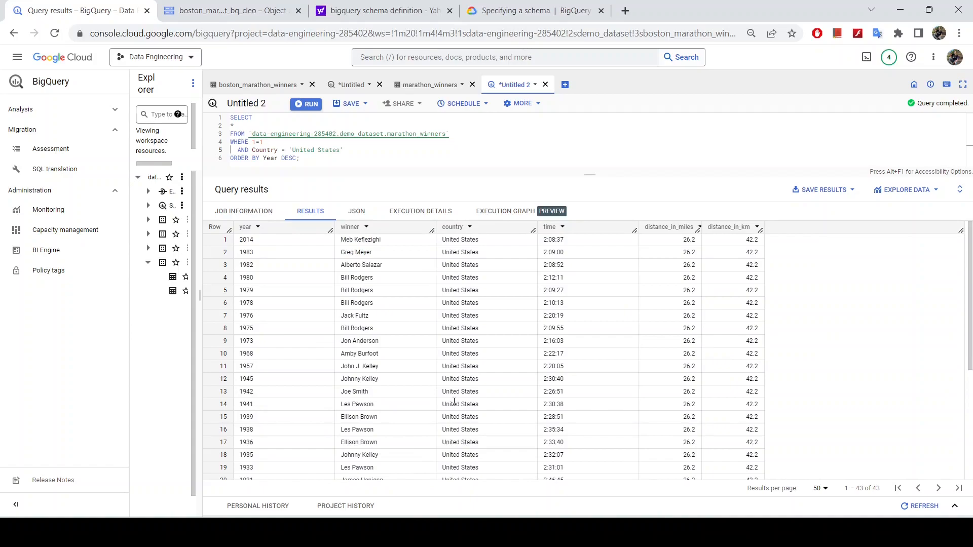
scroll(454, 402, "down", 6)
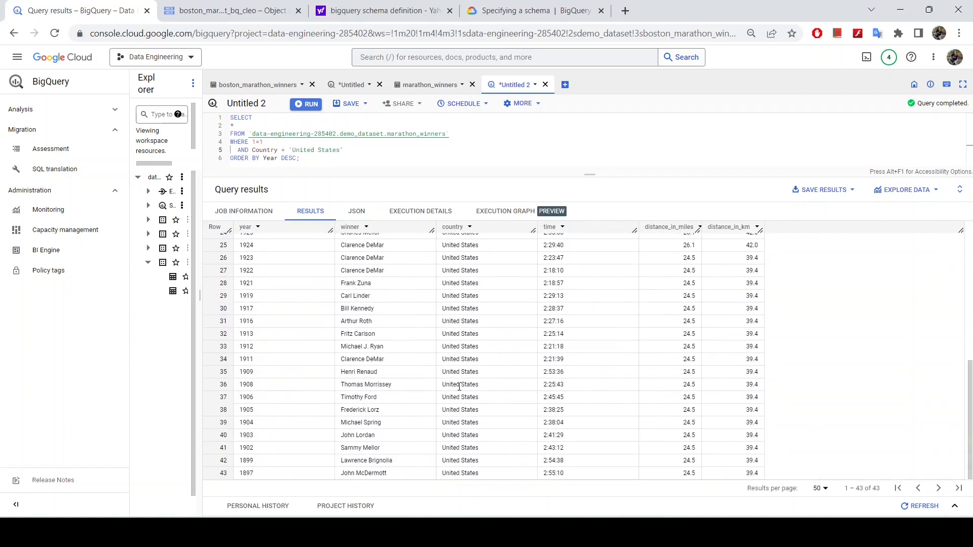
scroll(459, 386, "up", 6)
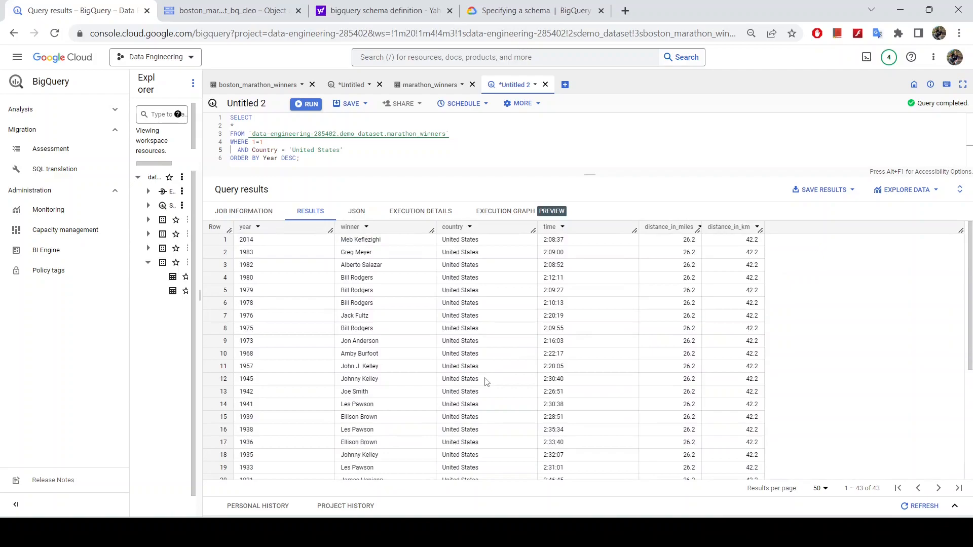